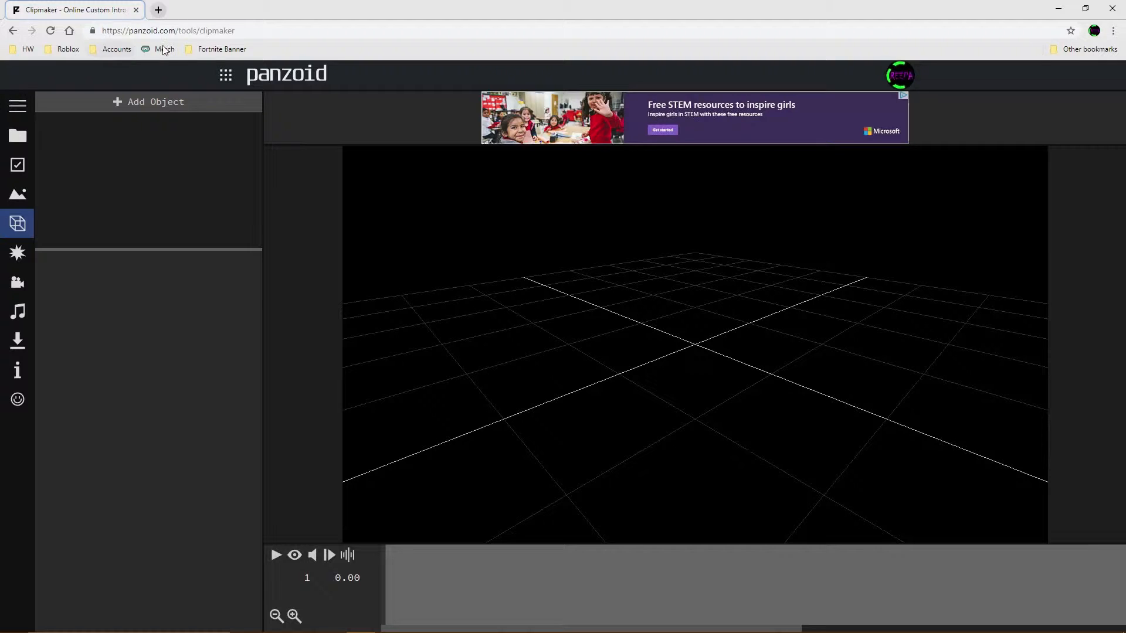
Set the video length to 10 seconds in the basic settings.
click(11, 200)
click(17, 164)
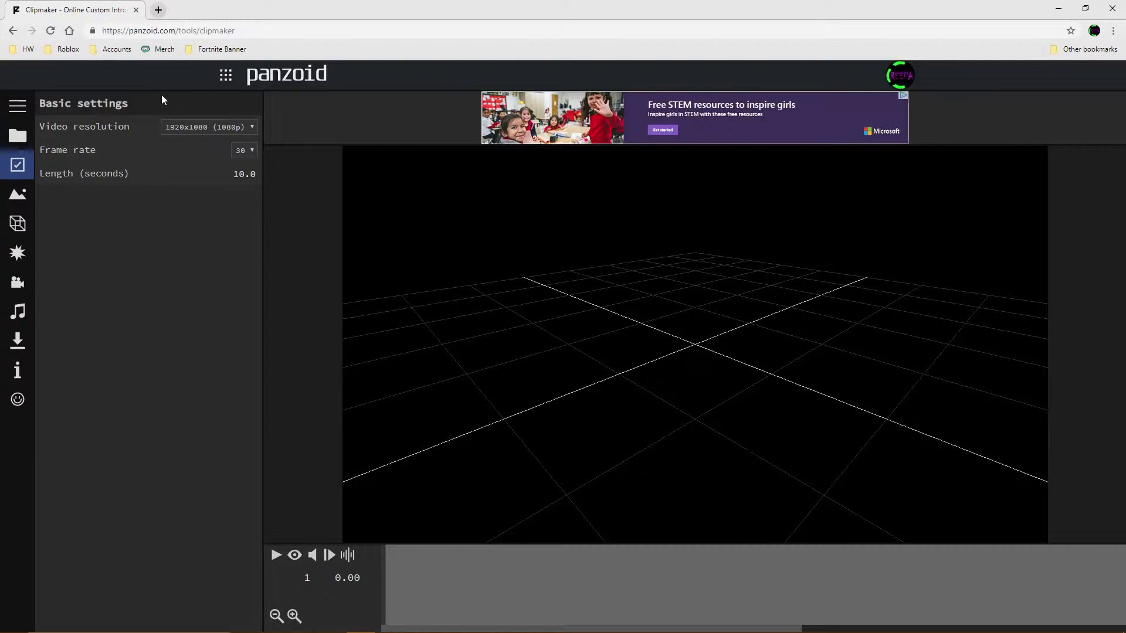
mouse_move(241, 174)
mouse_down()
mouse_move(269, 174)
mouse_move(258, 174)
mouse_up()
click(244, 174)
text(10)
key(Return)
Add a 3D text object to the scene.
click(18, 194)
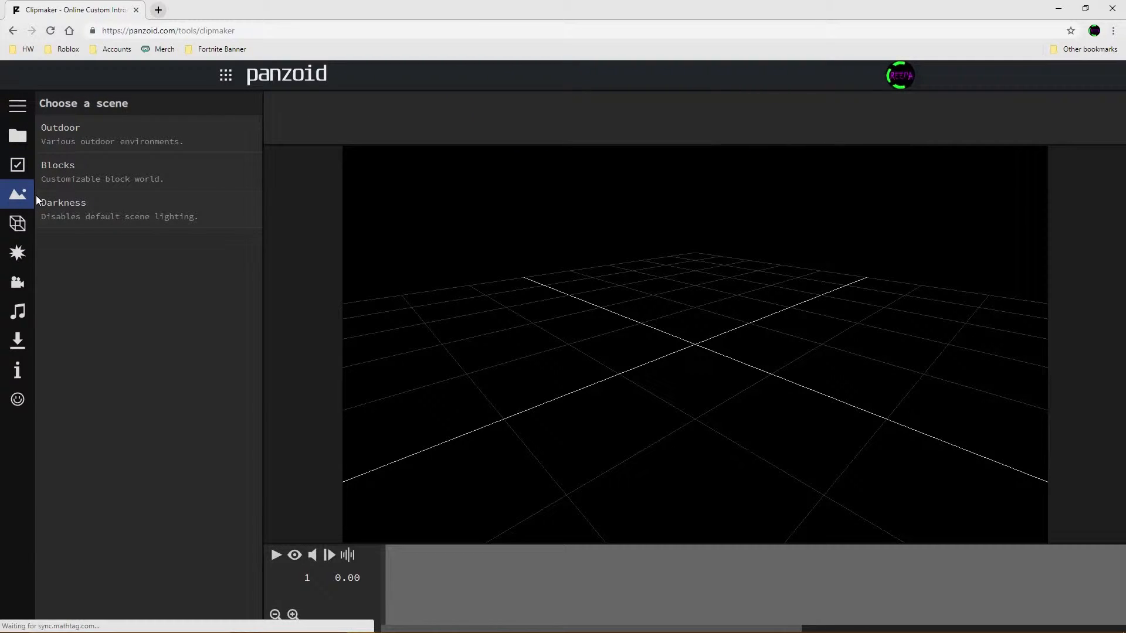
click(17, 225)
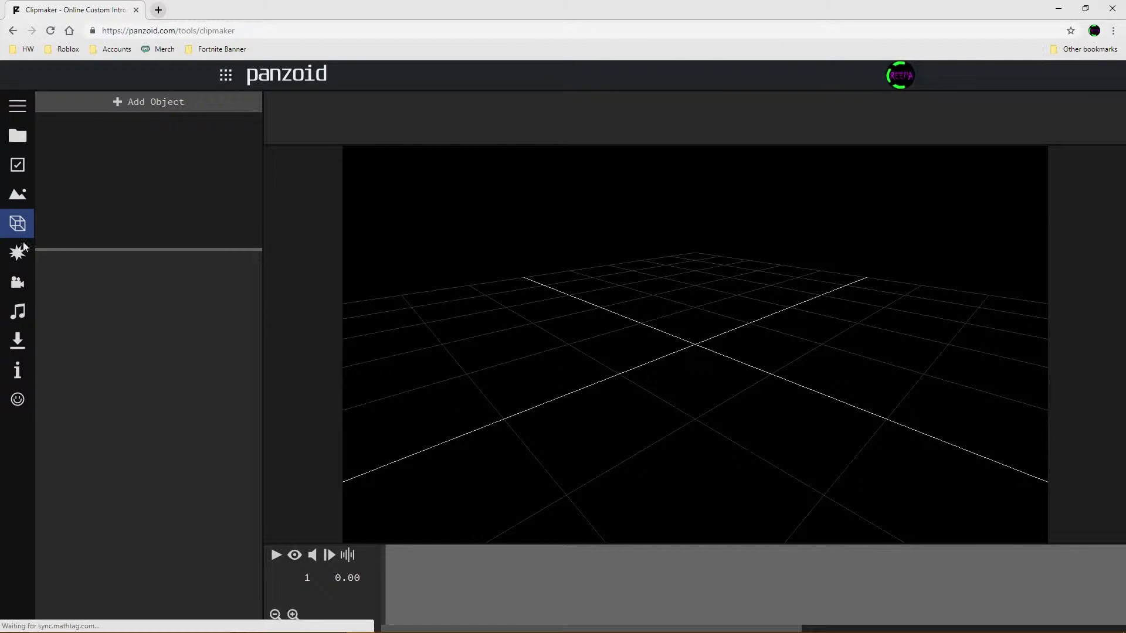
click(128, 102)
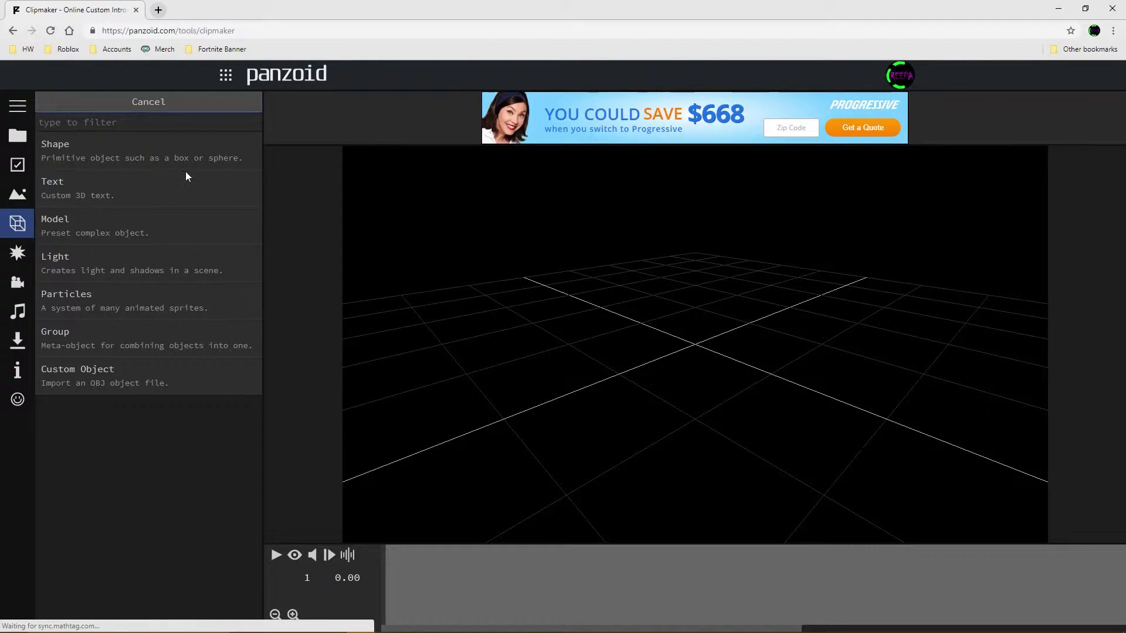
click(86, 195)
drag(538, 416, 619, 393)
scroll(636, 382, down, 4)
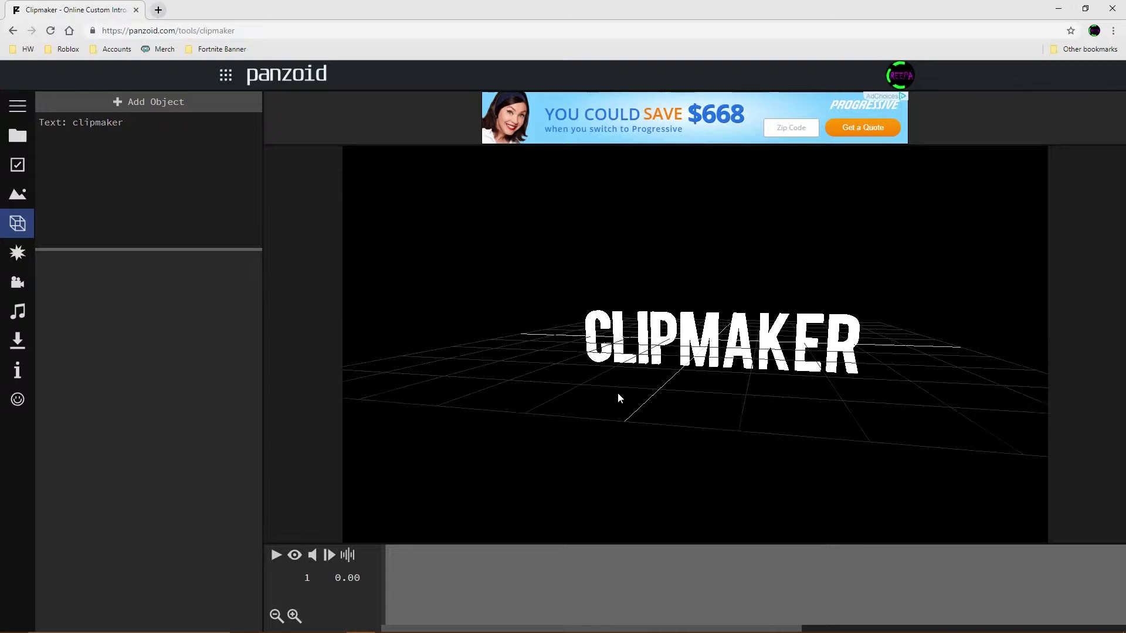
Change the wording of the 3D text object to CREEPA.
click(133, 121)
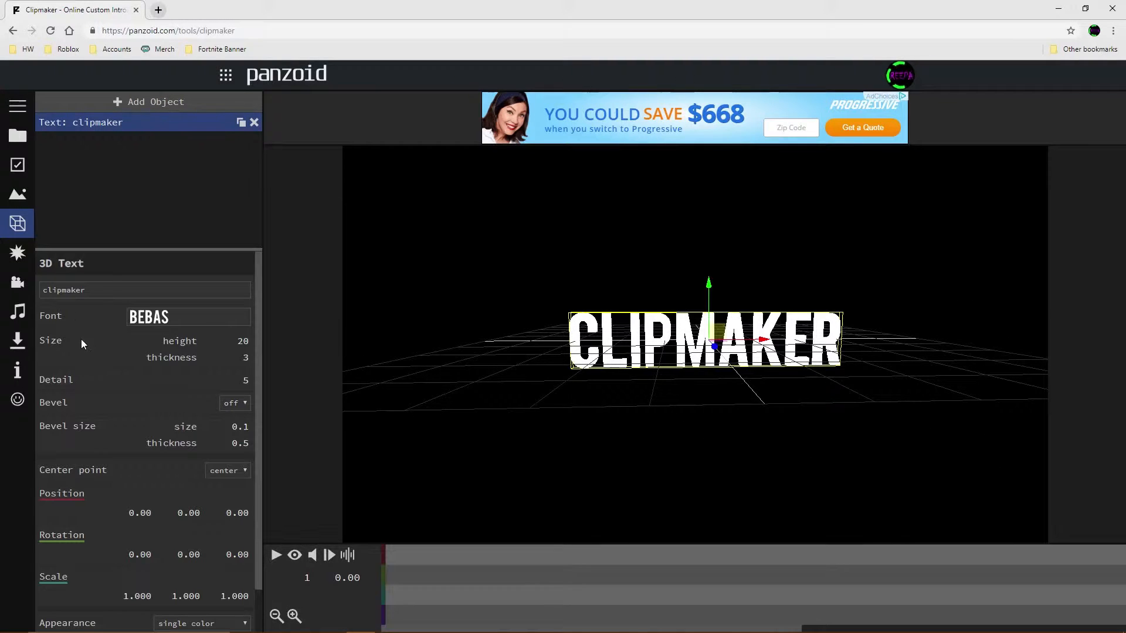
double_click(121, 286)
text(CREEPA)
key(Return)
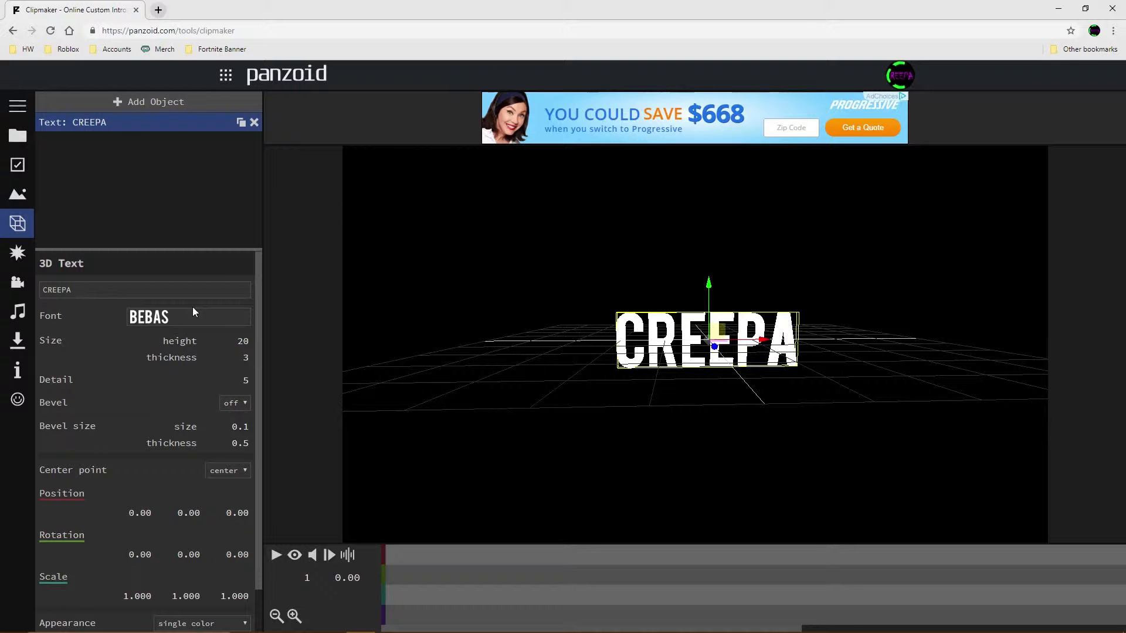
Set the font of the CREEPA text to custom.
drag(555, 368, 411, 343)
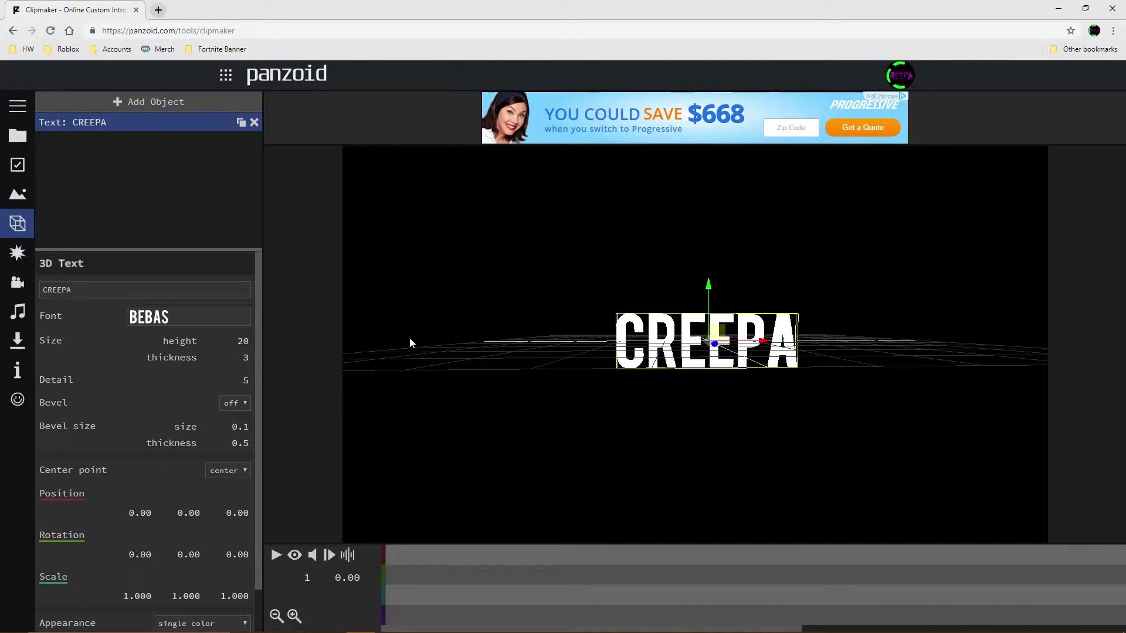
click(208, 322)
scroll(194, 411, down, 5)
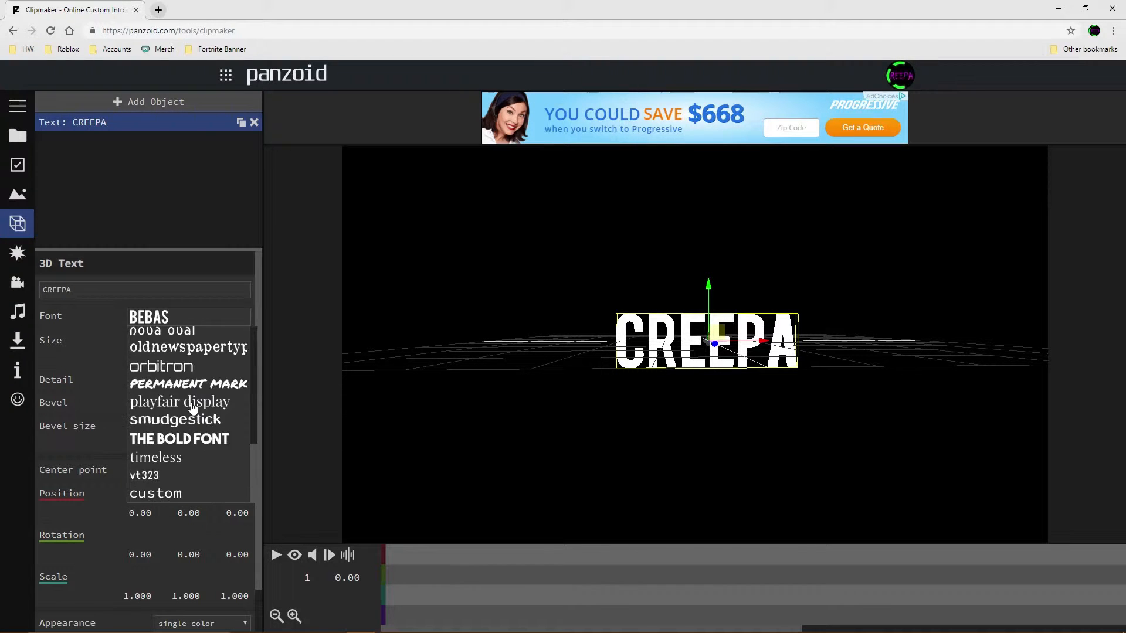
click(193, 493)
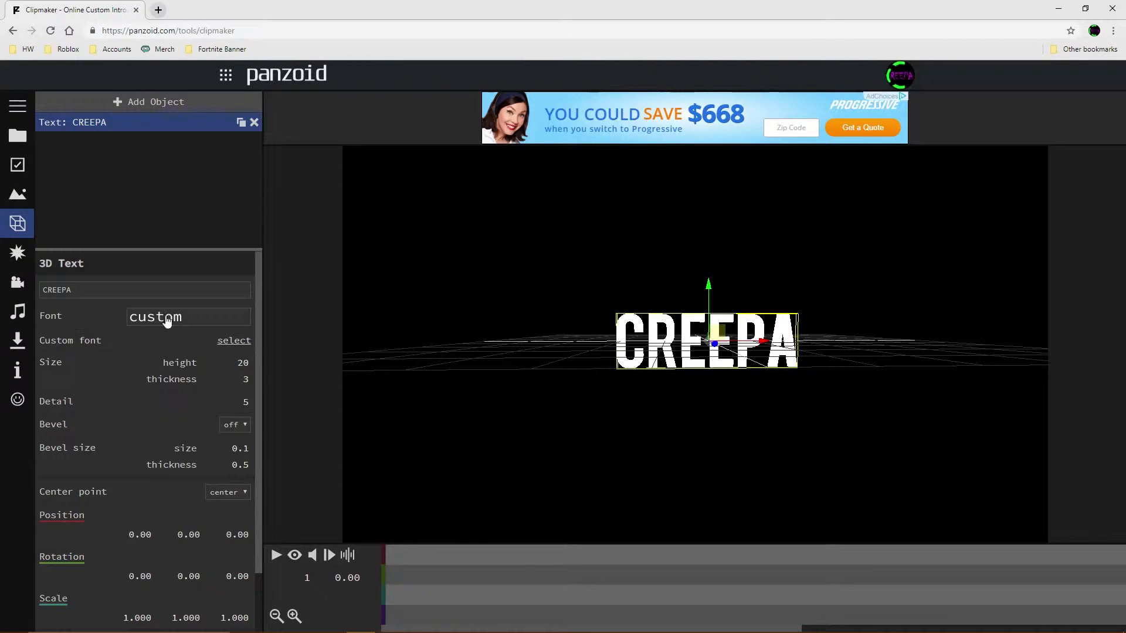
Load the Paint font file from the desktop's Photoshop Youtube Stuff > Fonts folder as the text's custom font.
click(227, 346)
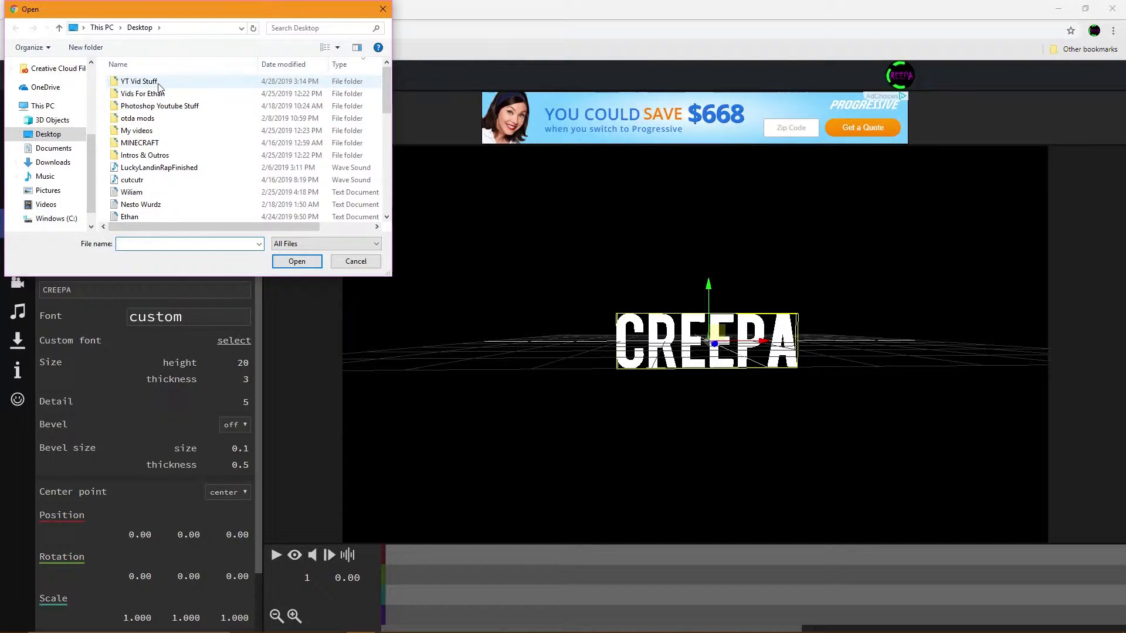
double_click(139, 81)
click(141, 29)
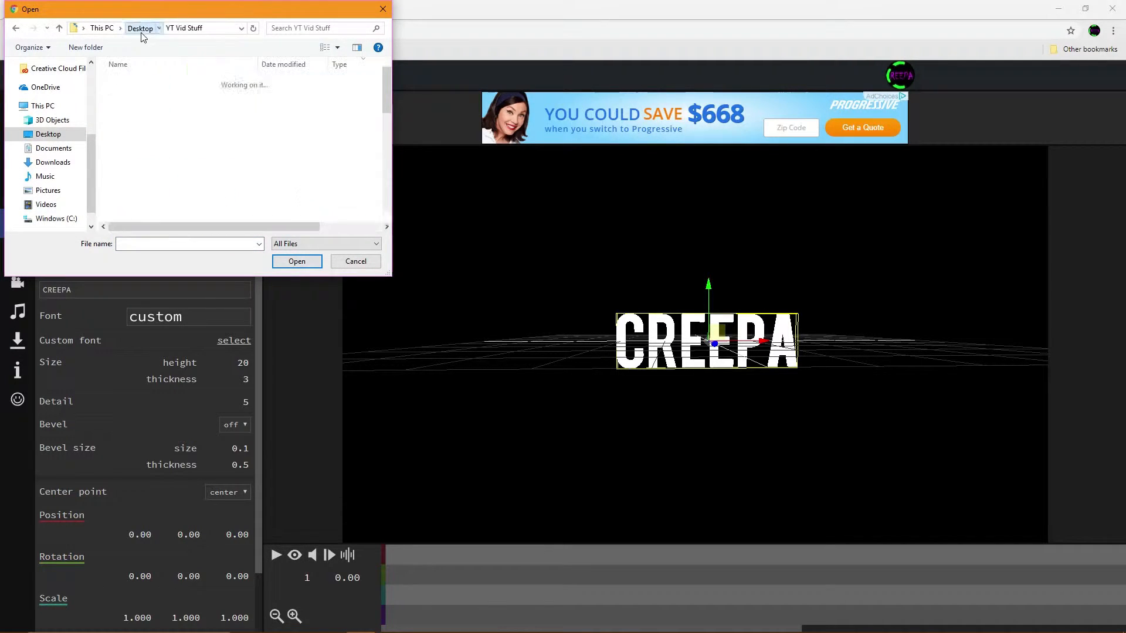
double_click(144, 106)
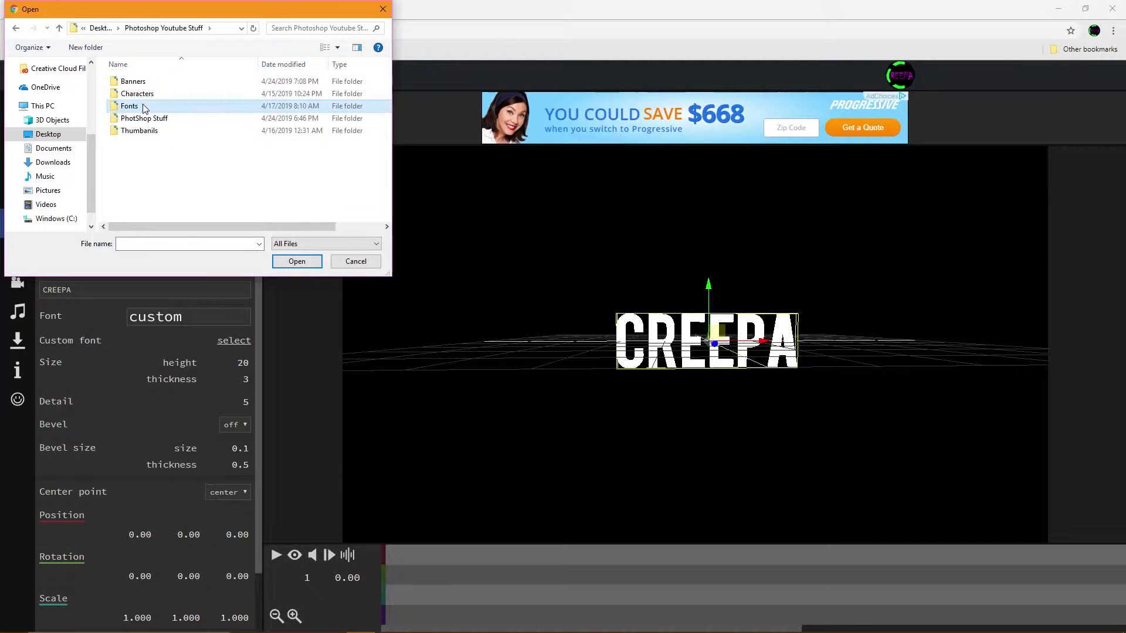
double_click(144, 108)
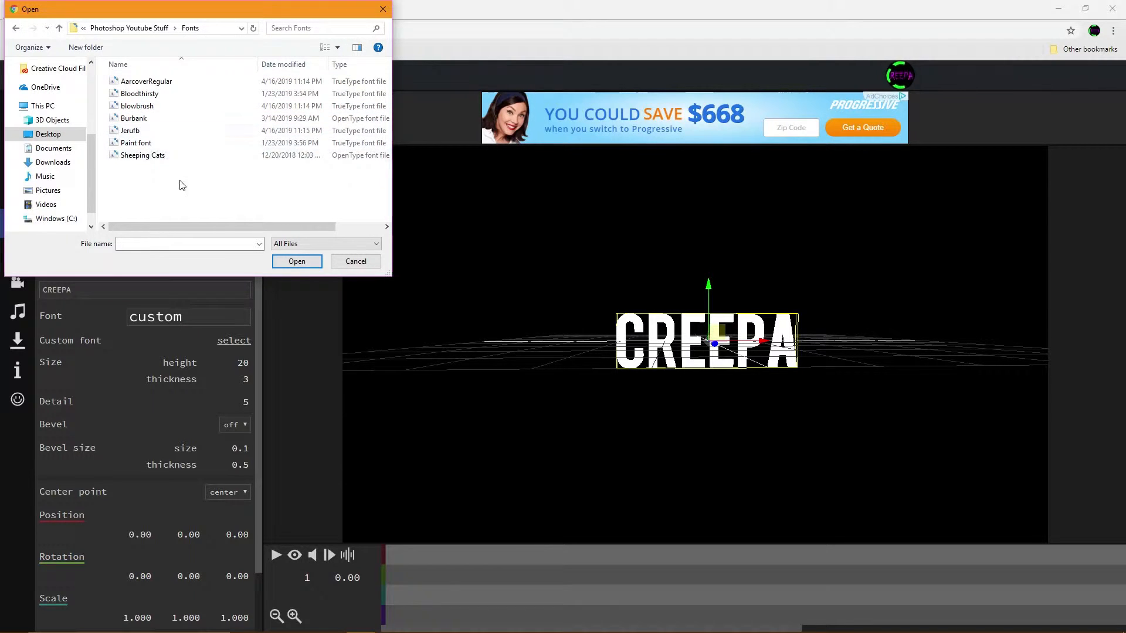
click(163, 98)
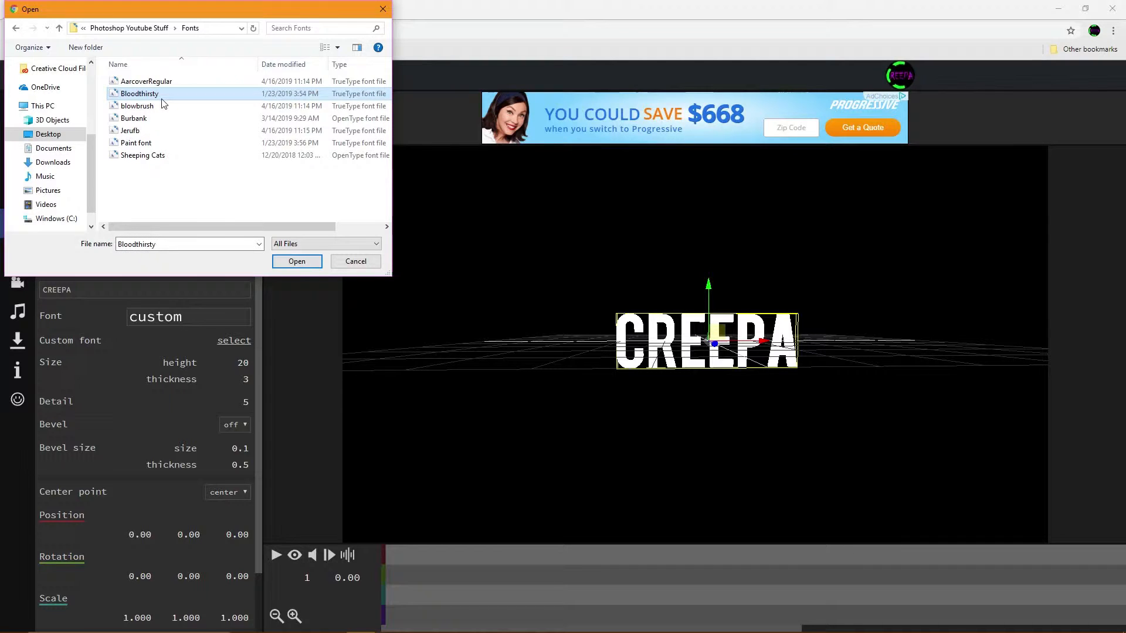
double_click(158, 143)
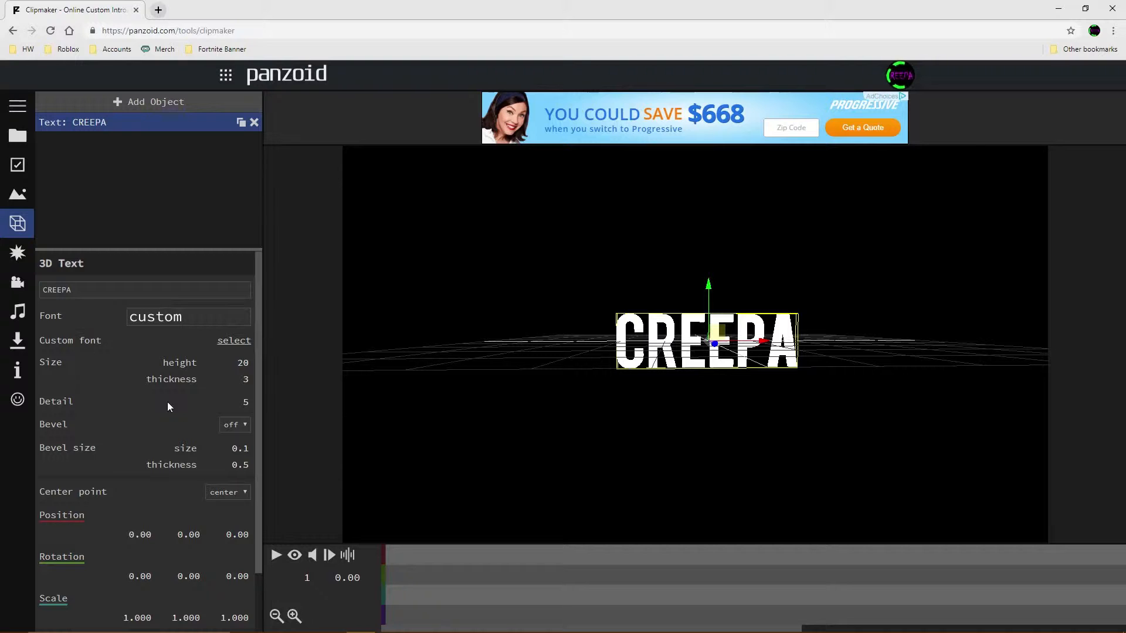
drag(639, 397, 548, 386)
scroll(566, 373, up, 5)
scroll(547, 386, down, 5)
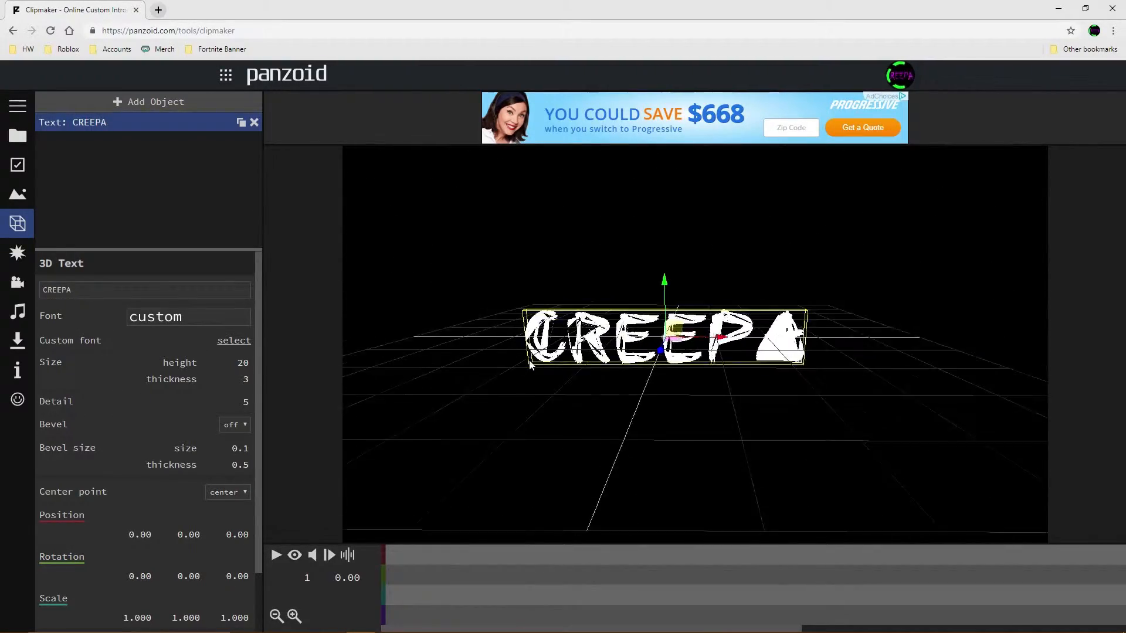
Load the blowbrush font file as the custom font for the CREEPA text.
click(221, 343)
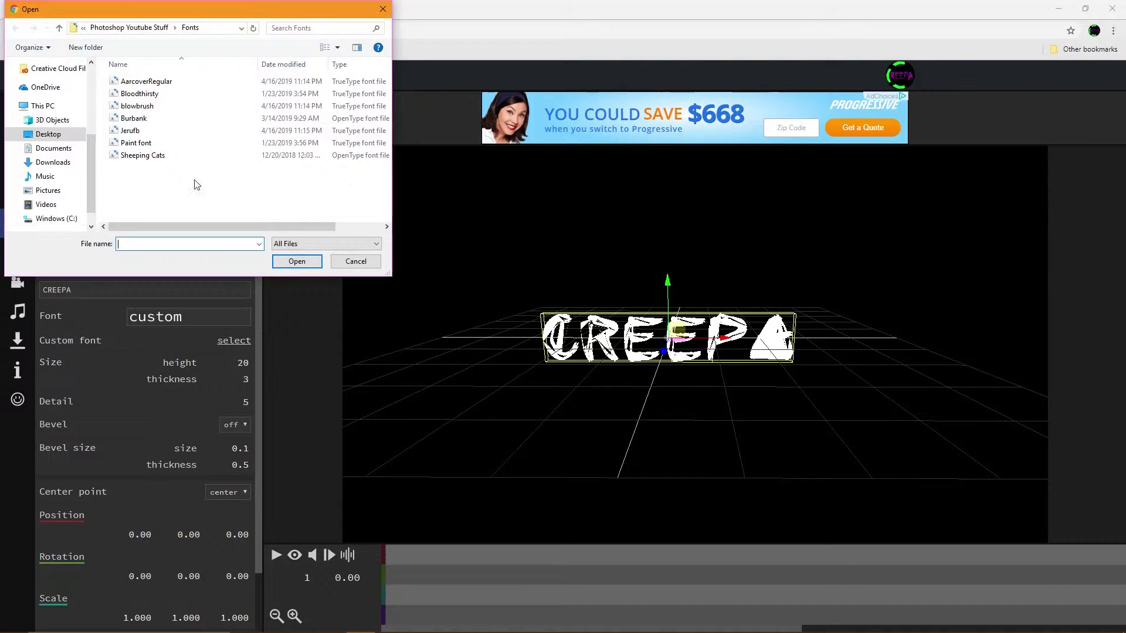
double_click(161, 106)
drag(633, 438, 629, 389)
scroll(618, 390, up, 4)
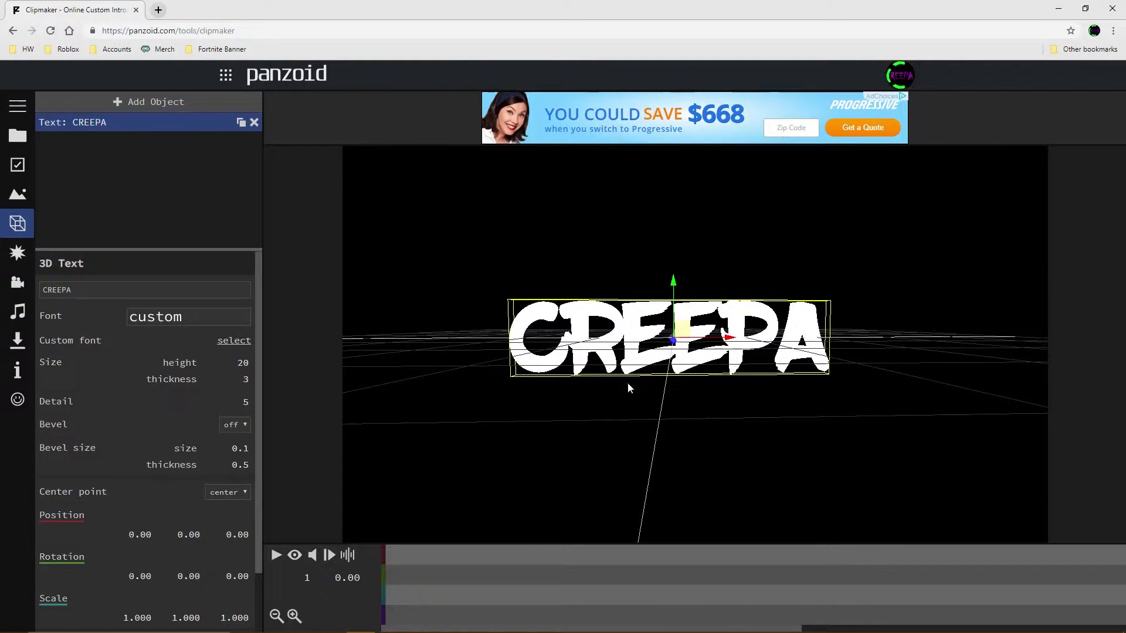
Turn the bevel on for the CREEPA text and duplicate the text object.
click(232, 424)
click(226, 450)
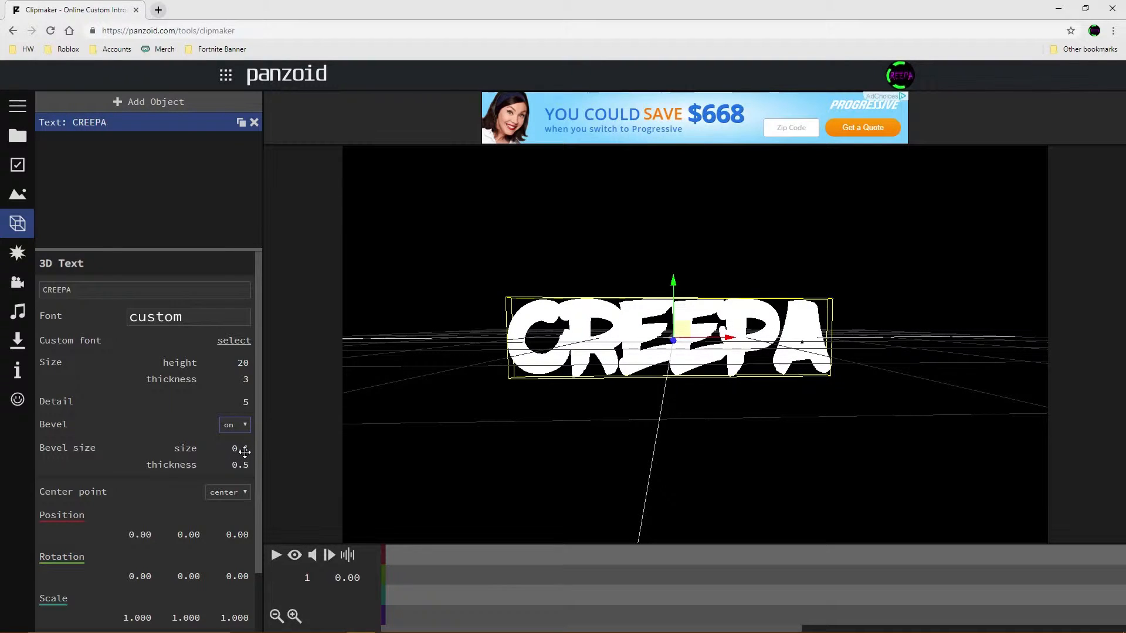
click(244, 450)
click(241, 123)
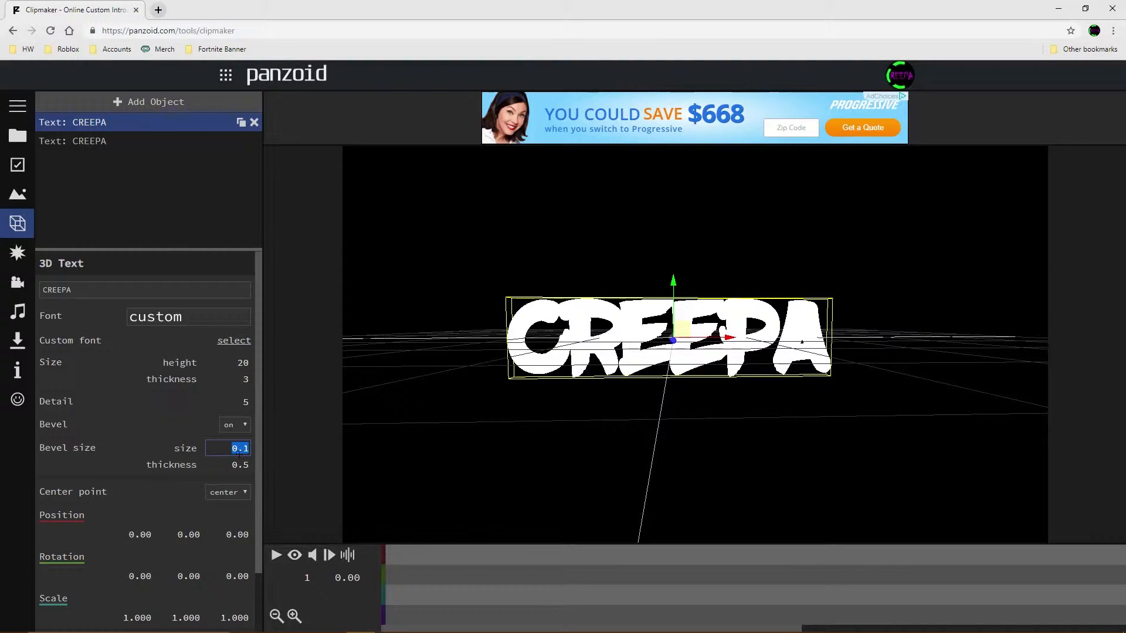
Set the bevel size of the first CREEPA text to 0.9.
click(129, 138)
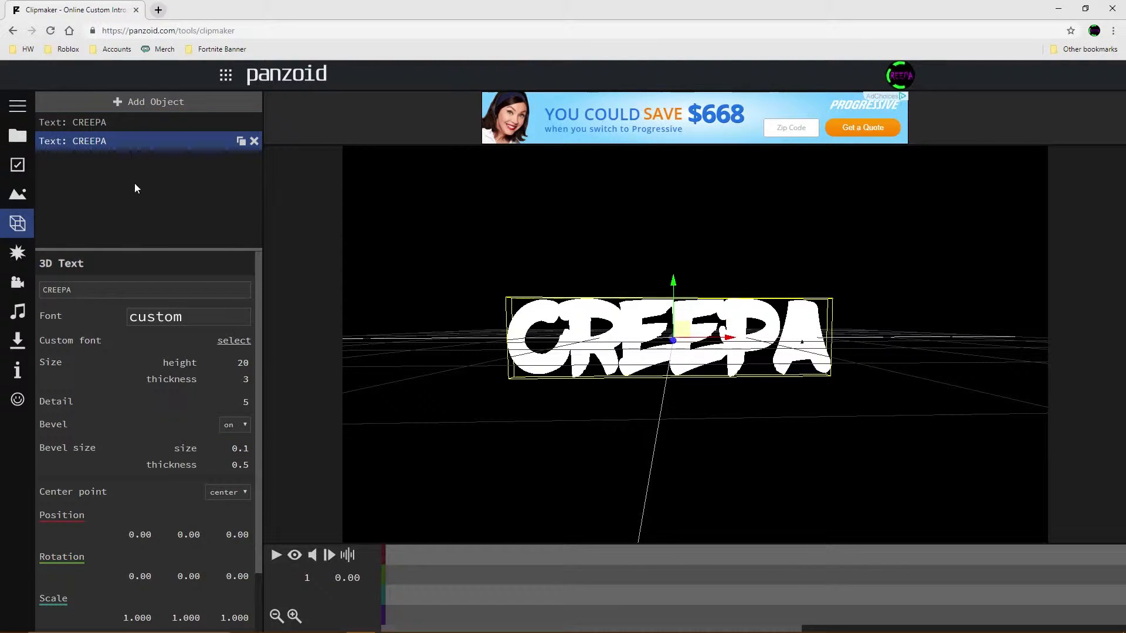
click(168, 125)
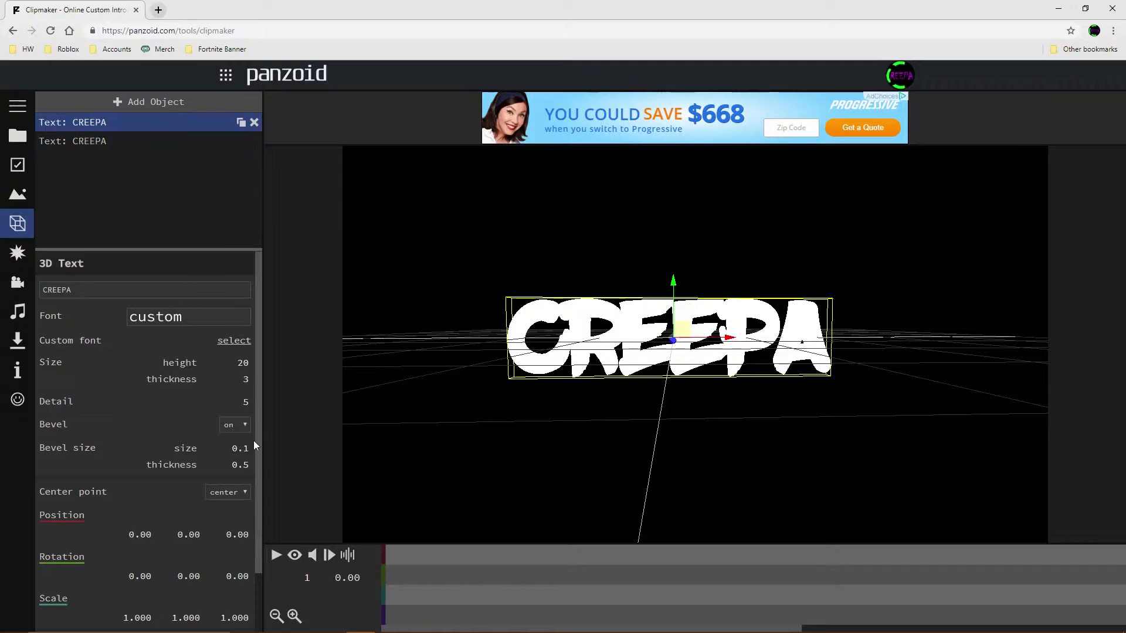
drag(238, 450, 318, 424)
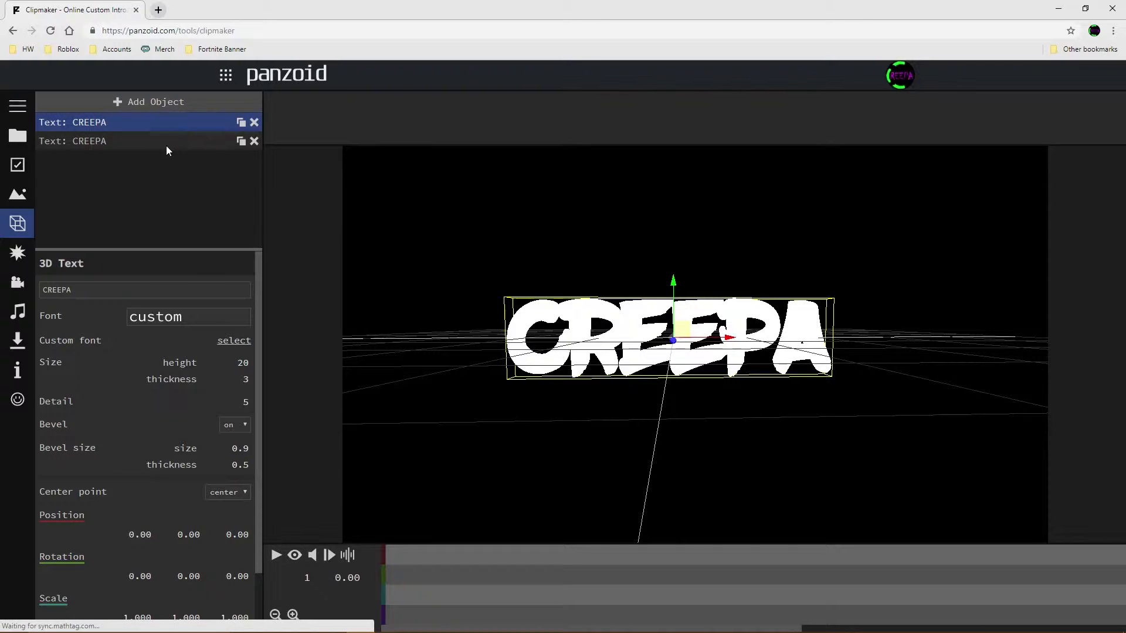
Move the CREEPA text with the 0.9 bevel size below the other copy in the object order and select it.
click(61, 118)
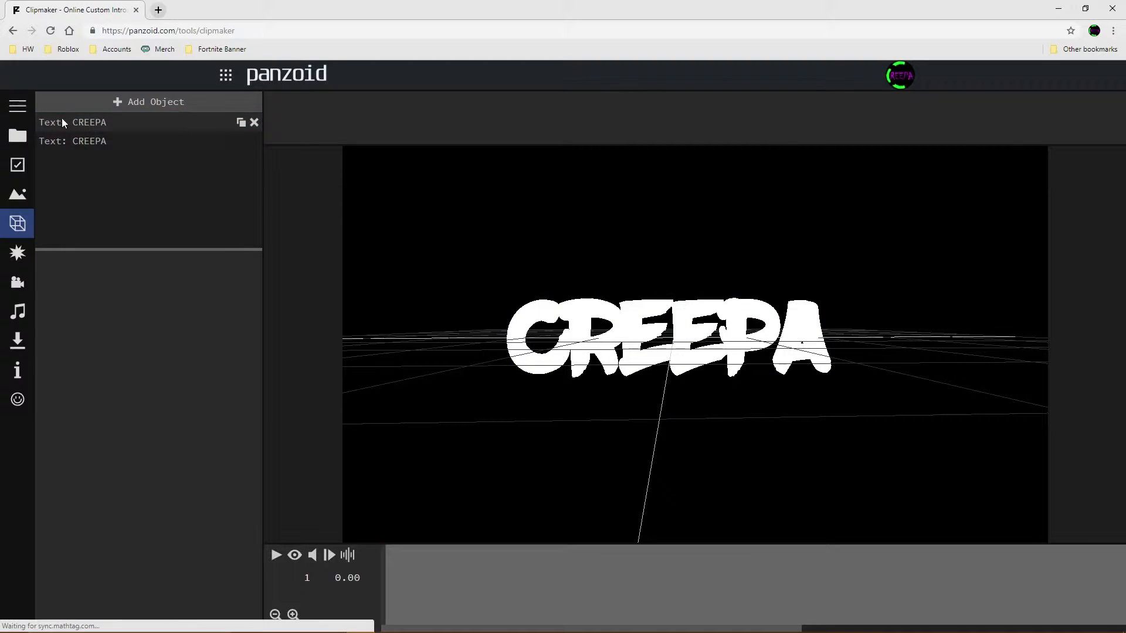
click(91, 142)
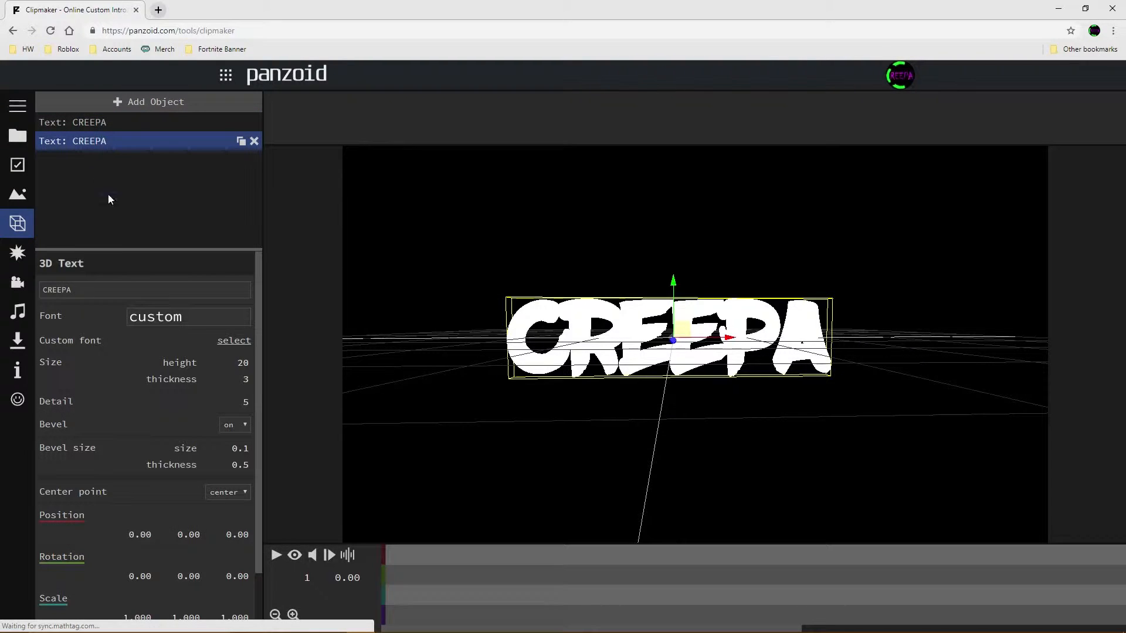
click(153, 120)
click(92, 141)
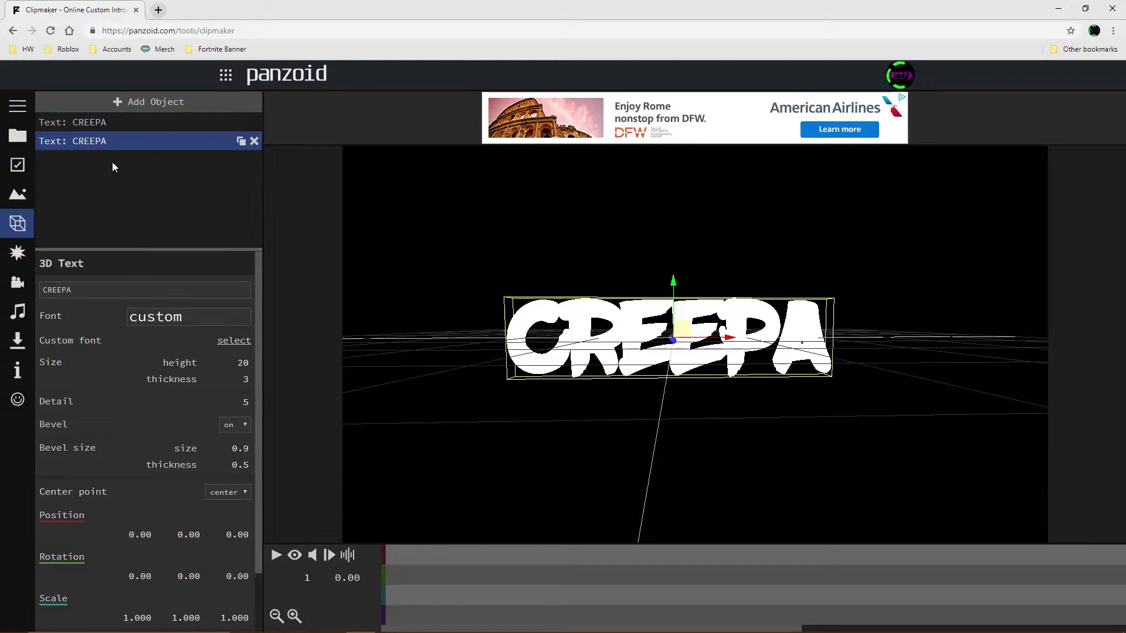
Set the color of the second CREEPA text to bright magenta.
scroll(214, 513, down, 2)
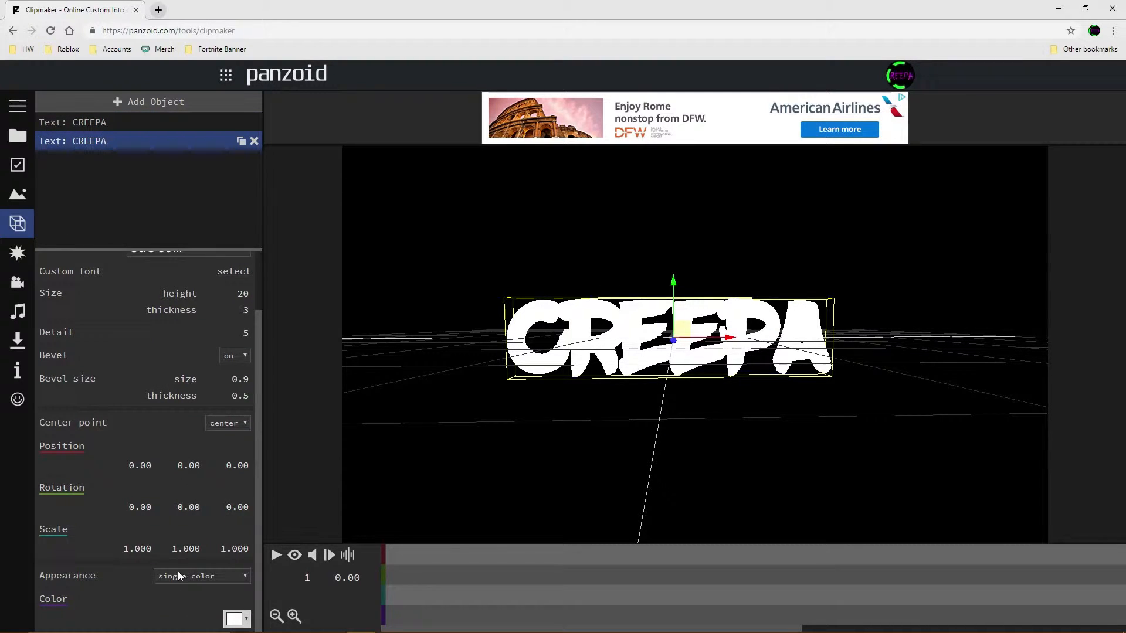
click(237, 622)
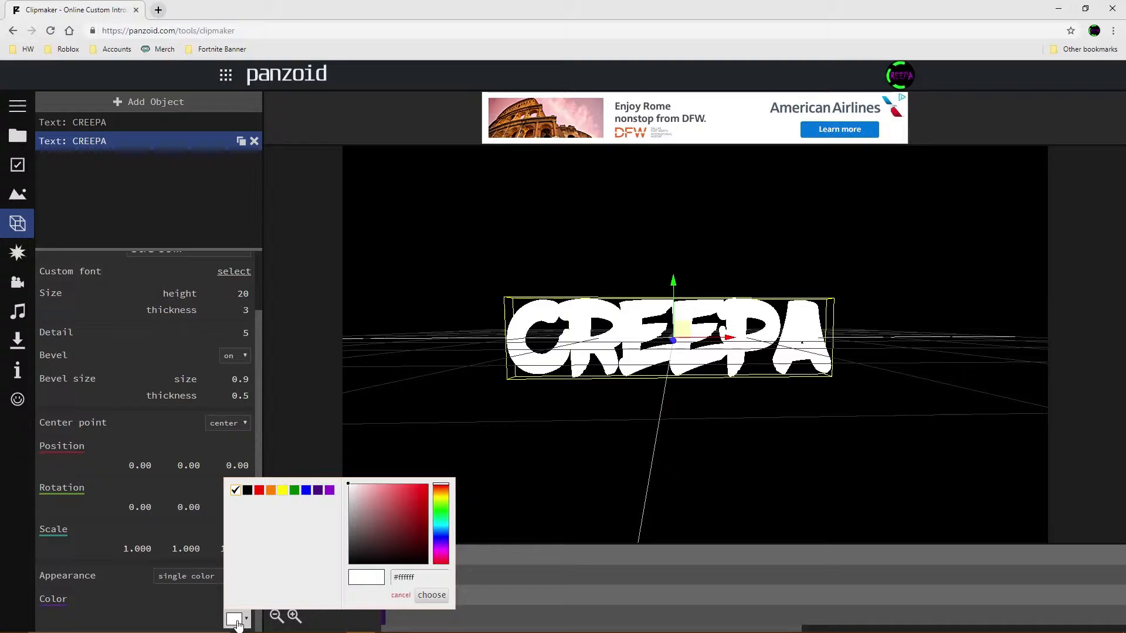
click(444, 511)
click(440, 557)
click(433, 532)
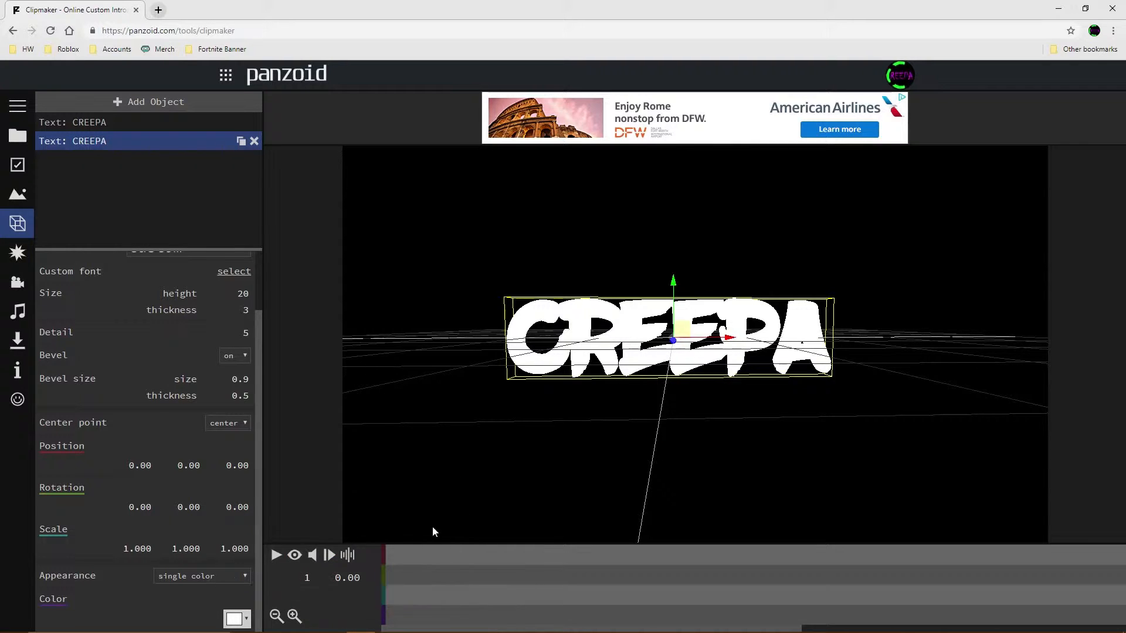
click(240, 619)
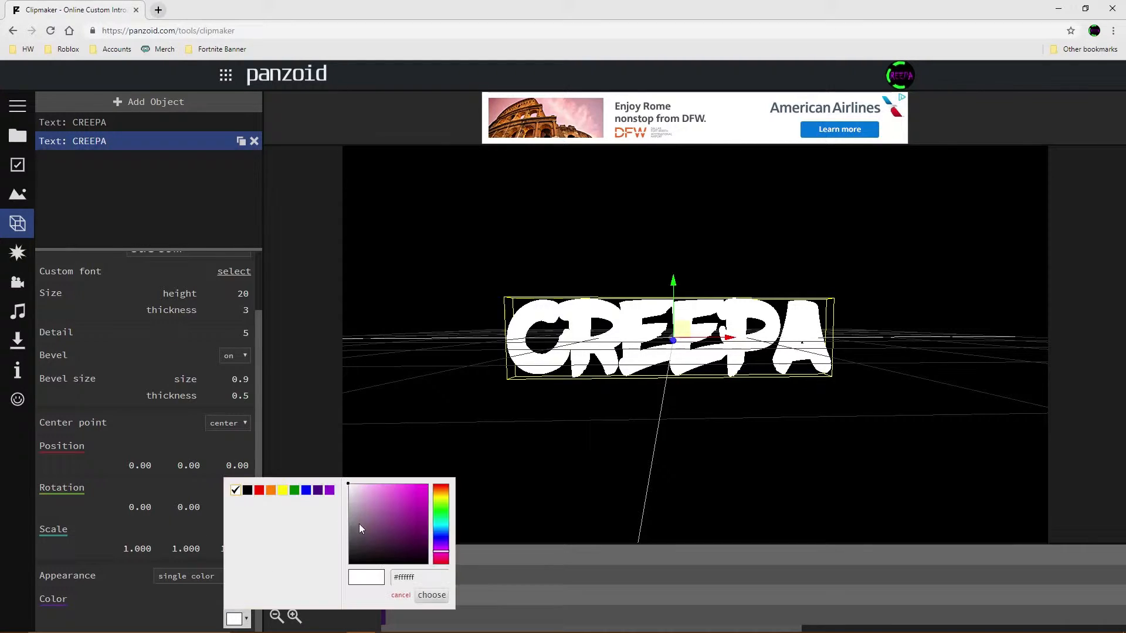
drag(421, 502, 427, 492)
click(441, 595)
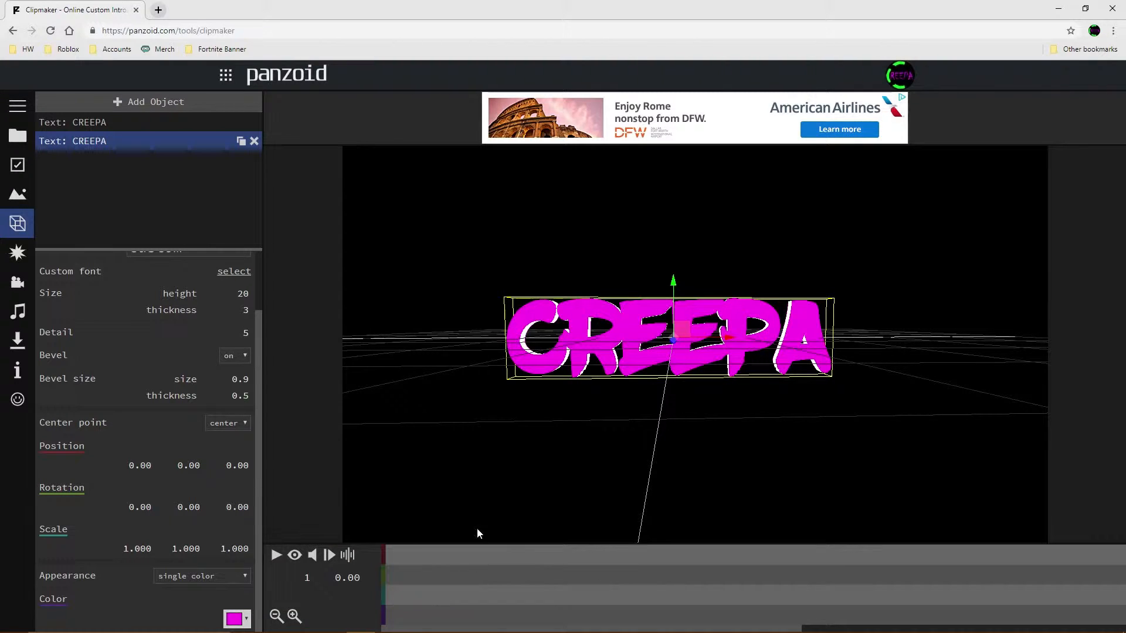
Increase the bevel size of the magenta CREEPA text to 3.7.
drag(505, 493, 426, 373)
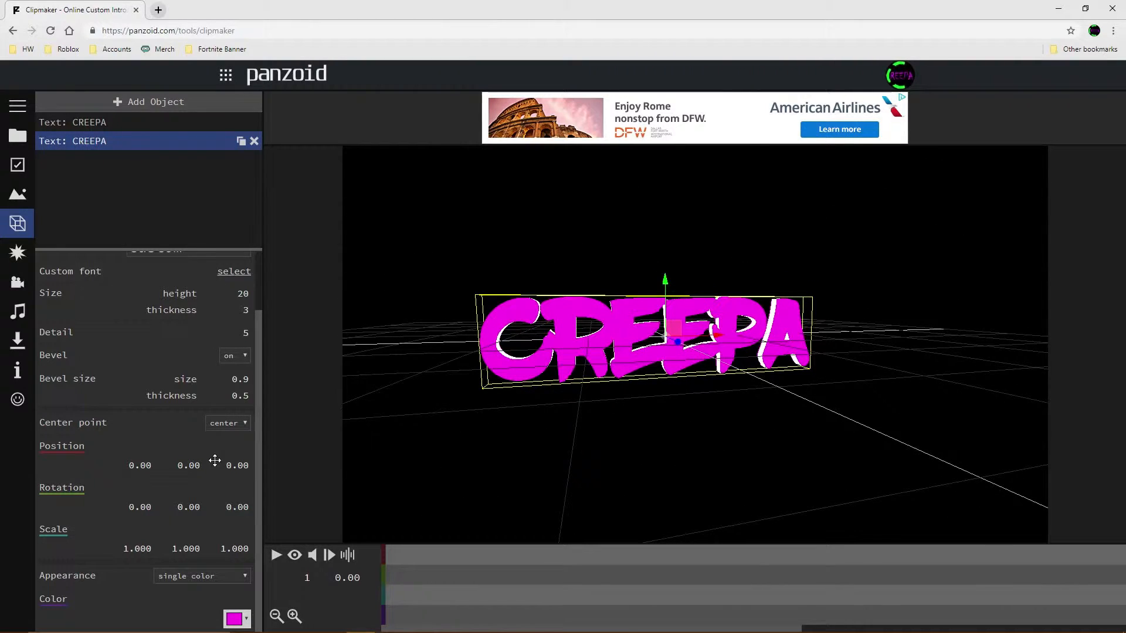
drag(242, 380, 265, 380)
drag(420, 394, 506, 398)
drag(278, 378, 370, 371)
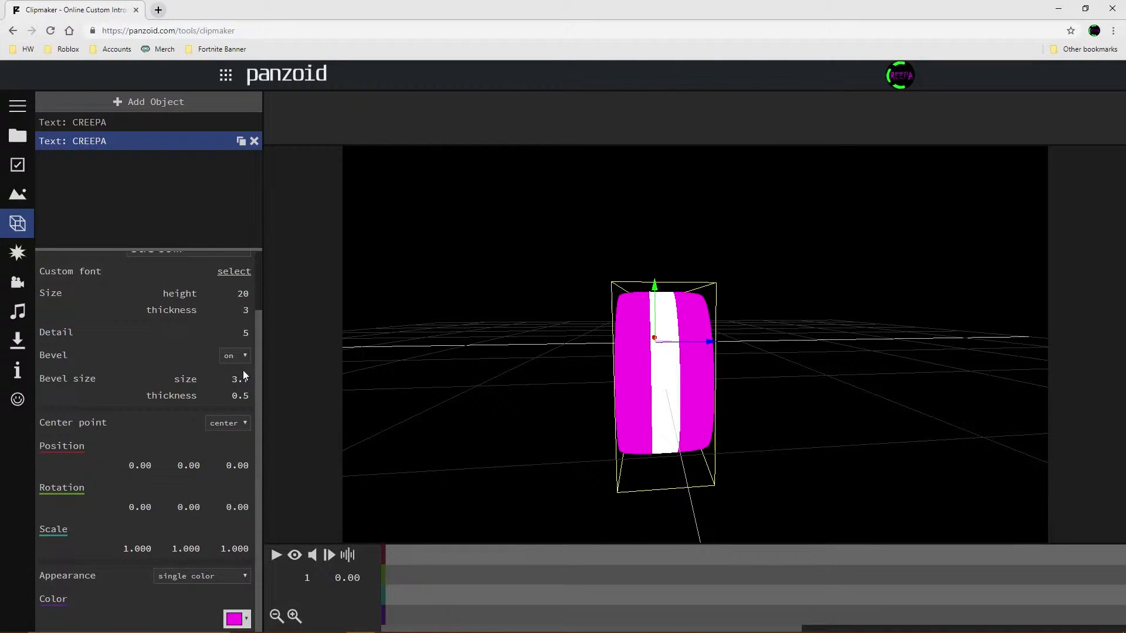
Try bevel thicknesses of 1.2, 0.6 and 0.3 on the magenta CREEPA text.
drag(239, 393, 590, 374)
mouse_move(220, 397)
mouse_down()
mouse_move(12, 399)
mouse_move(80, 409)
mouse_move(239, 395)
mouse_up()
click(238, 395)
text(1.2)
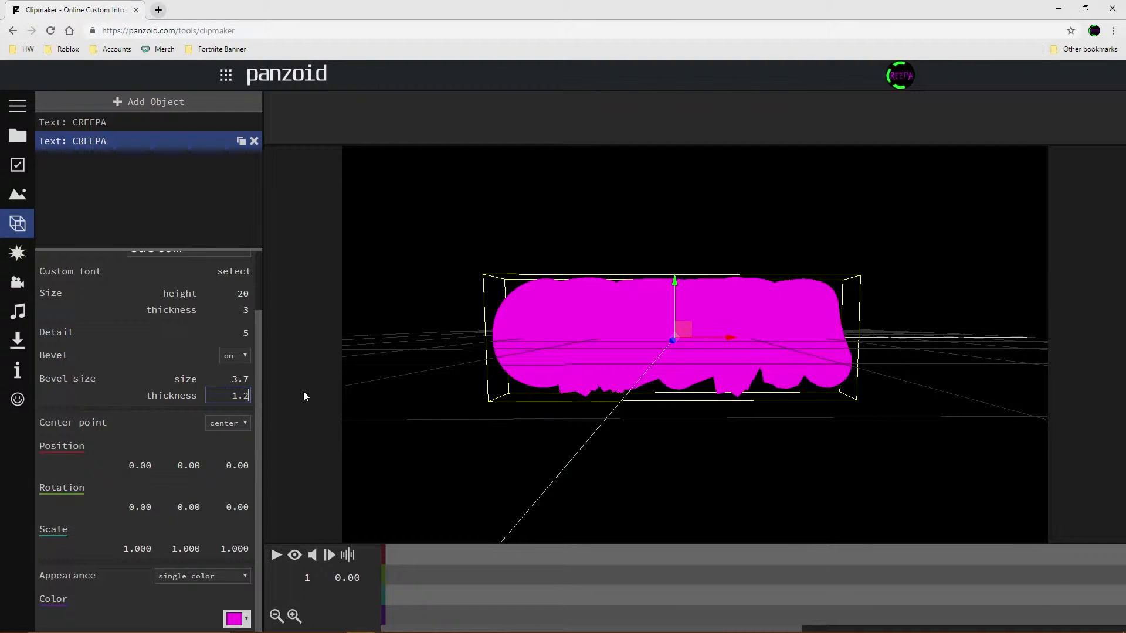
key(Return)
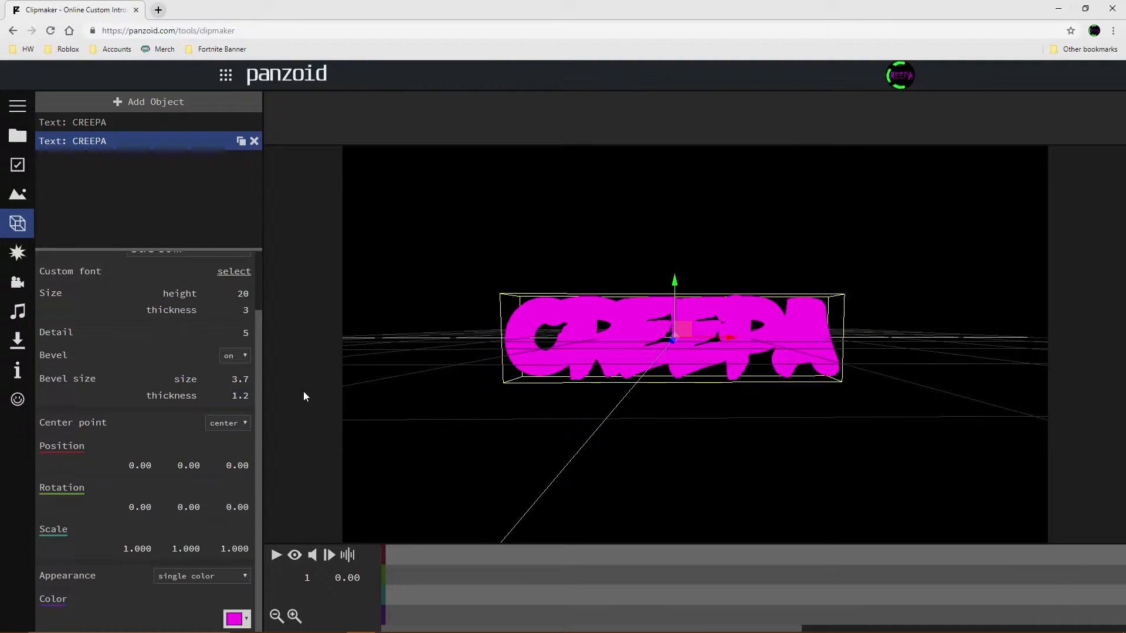
click(240, 396)
text(.6)
key(Return)
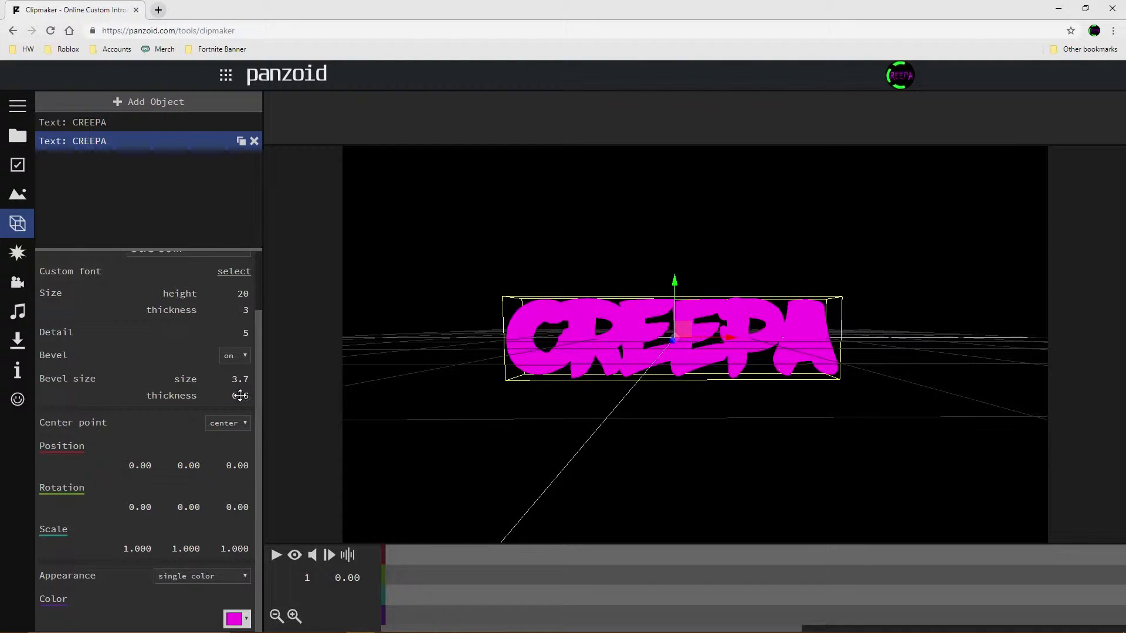
click(240, 397)
text(.3)
key(Return)
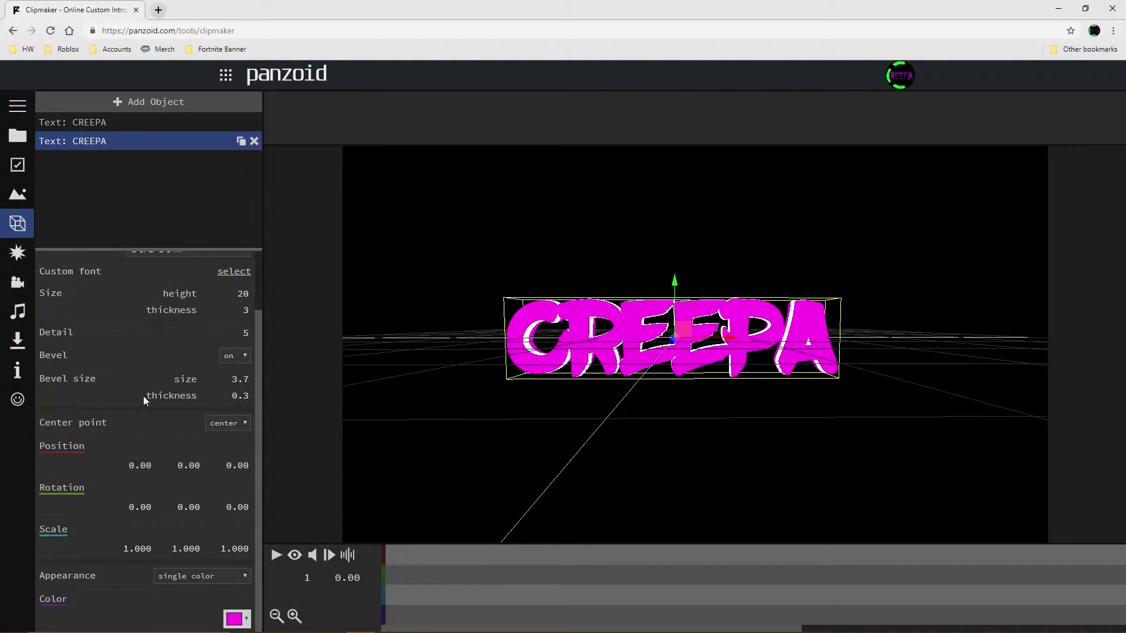
Set the bevel thickness of the magenta CREEPA text to 0.1 and check it from the side.
click(240, 396)
text(.1)
key(Return)
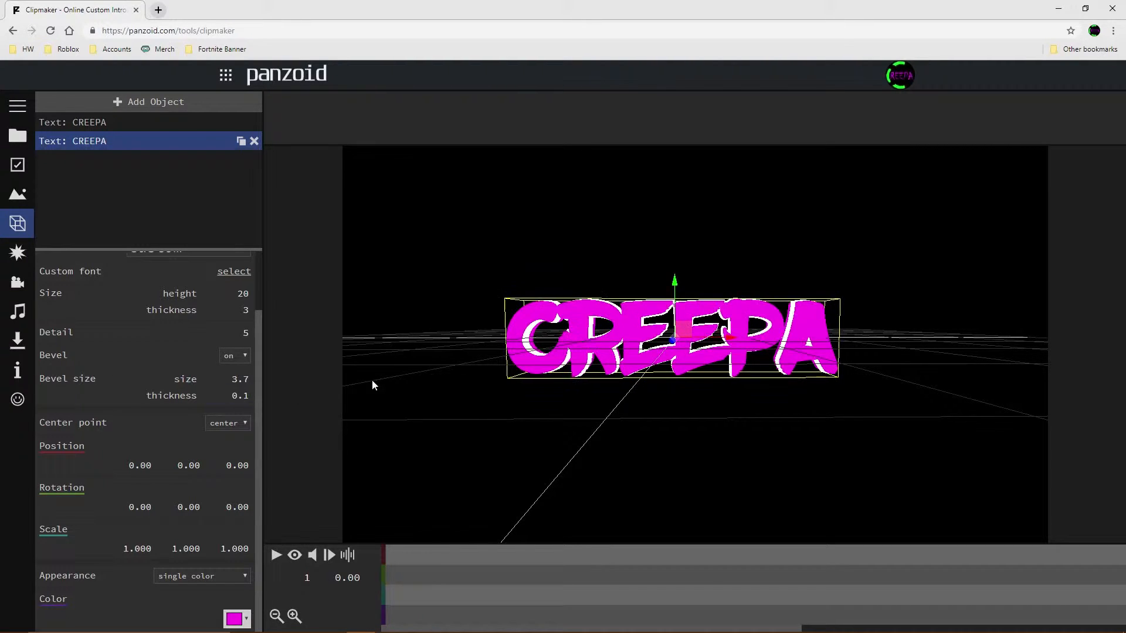
drag(372, 381, 651, 375)
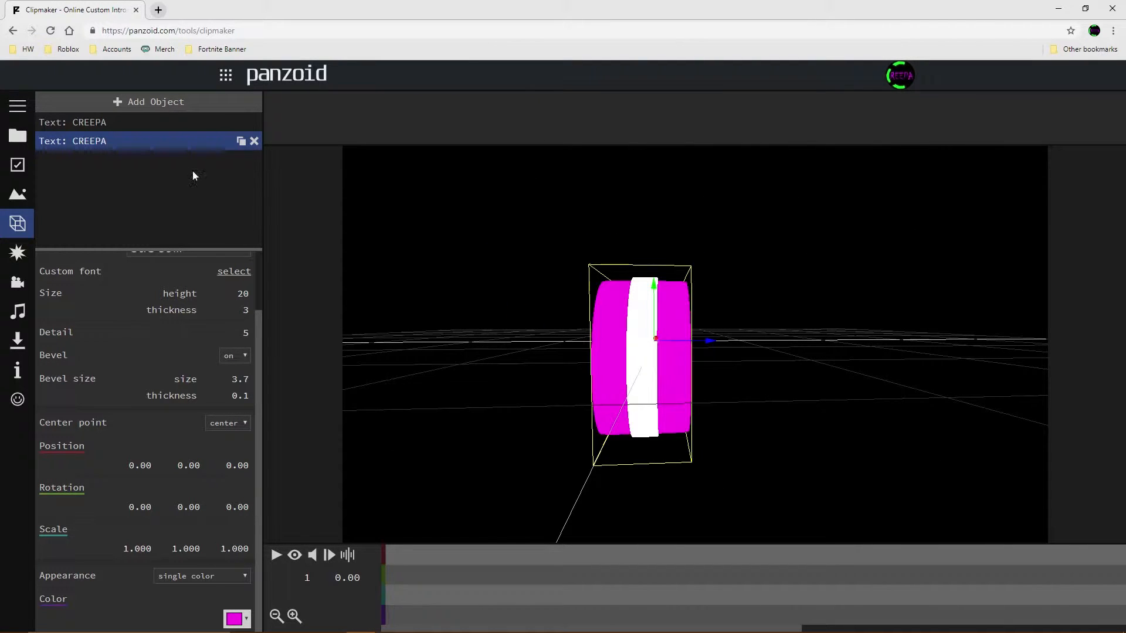
Set the color of the first, white CREEPA text to bright green and view it from the front.
click(192, 130)
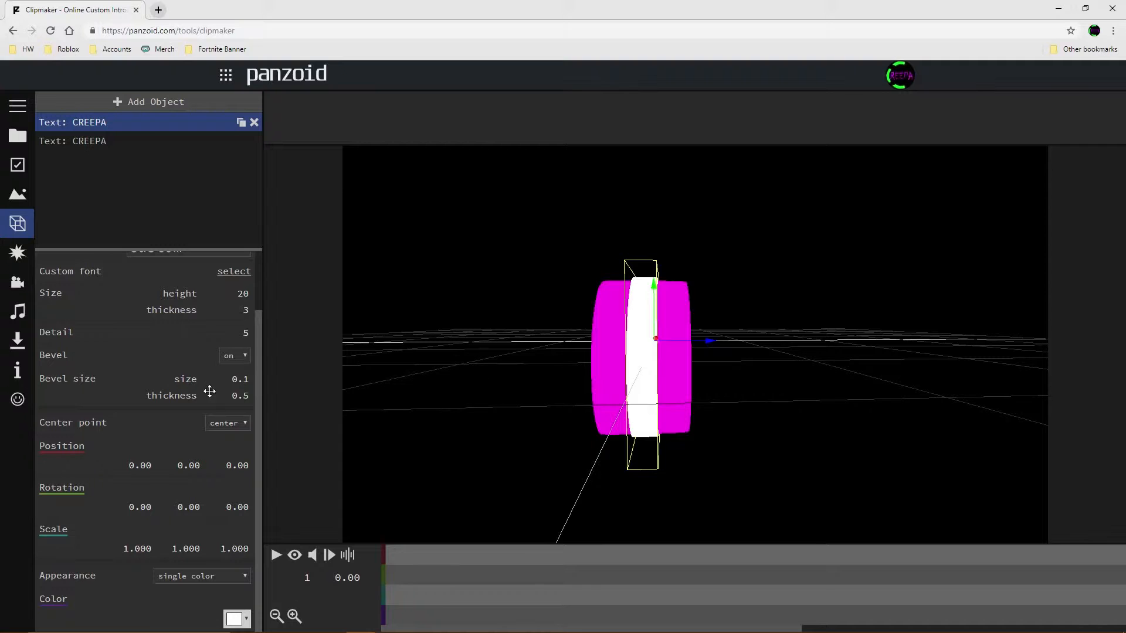
click(247, 620)
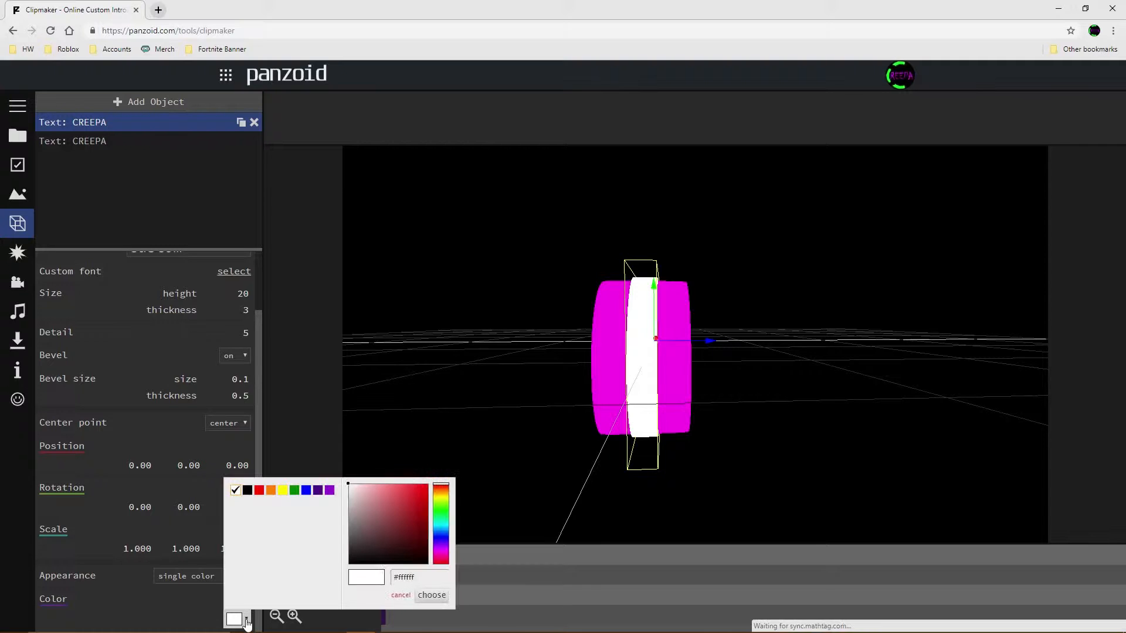
click(440, 511)
click(431, 596)
drag(525, 521, 417, 468)
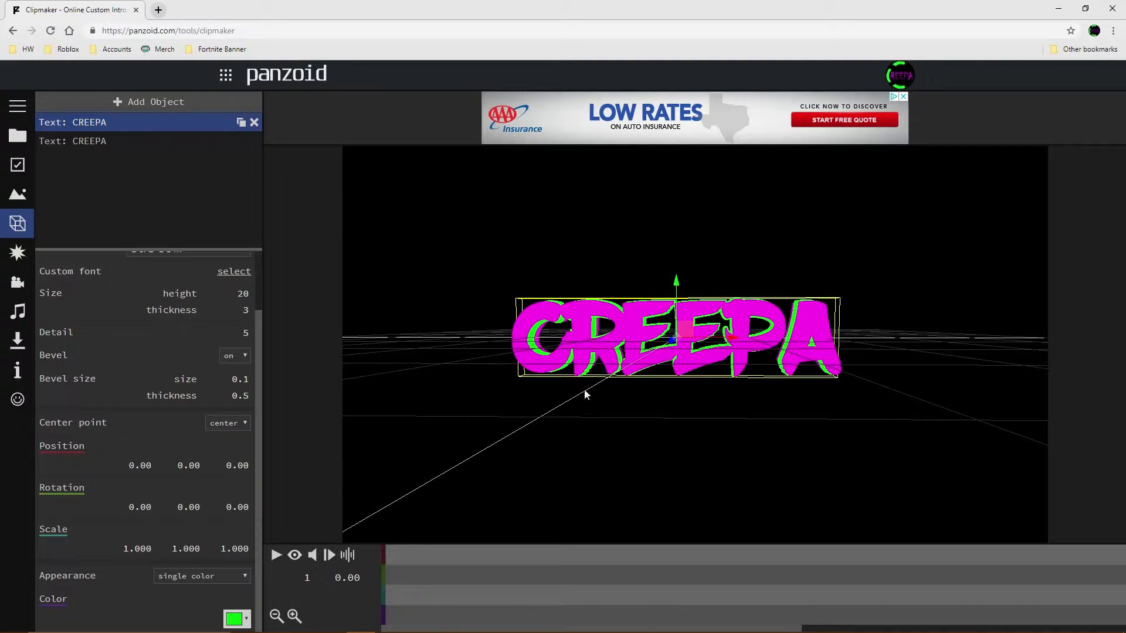
Add a group object, move both CREEPA texts into it, and select the collapsed group.
click(184, 142)
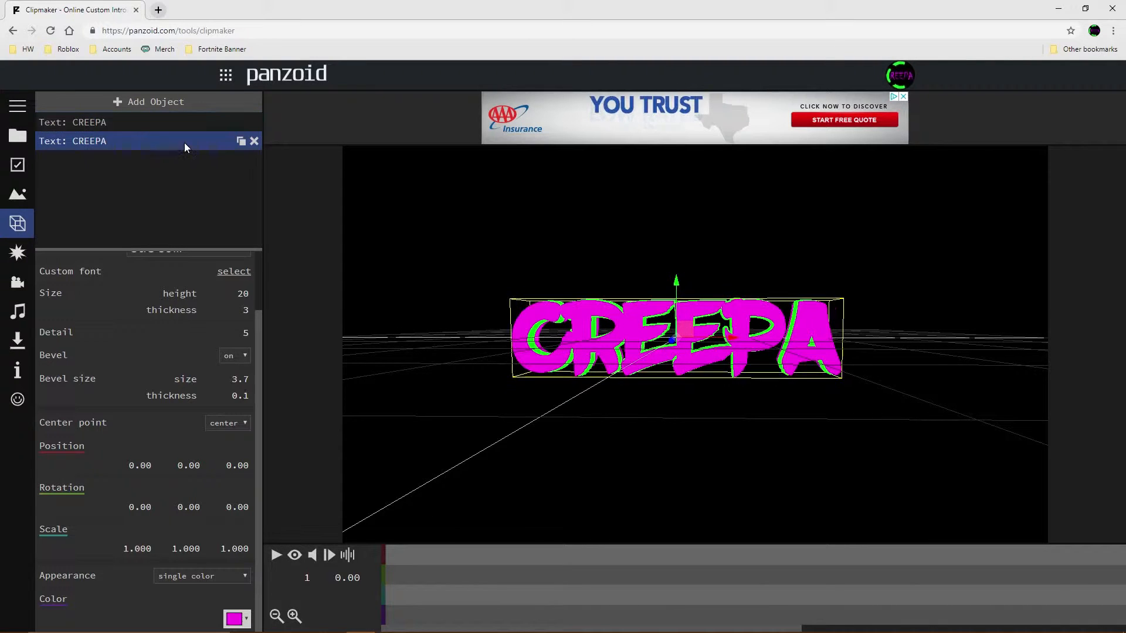
click(189, 102)
click(126, 339)
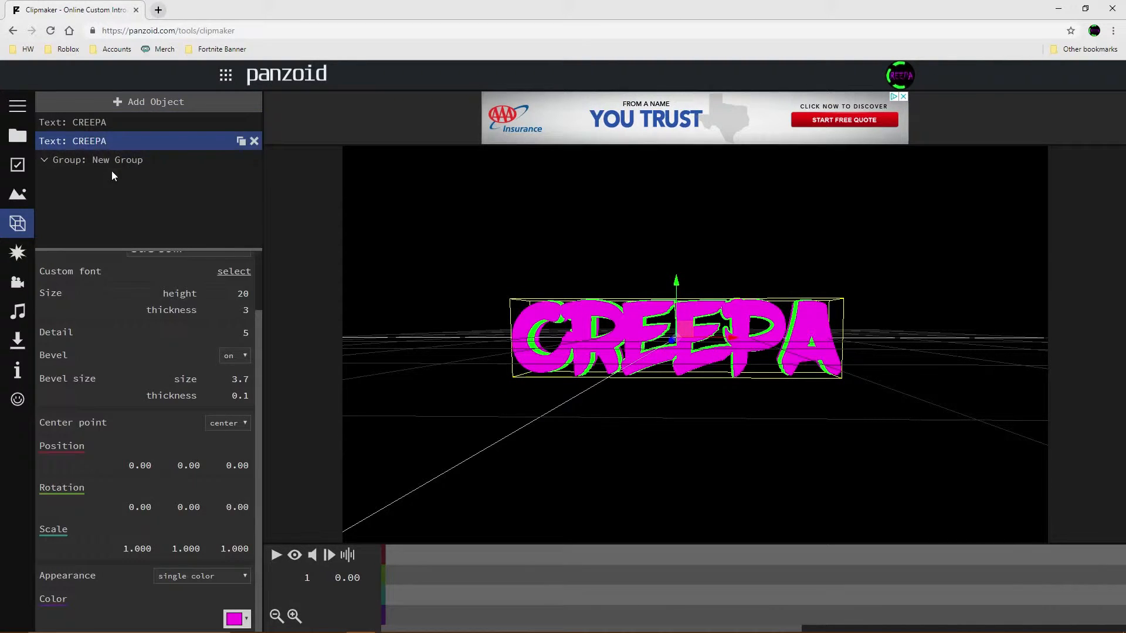
mouse_move(116, 143)
mouse_down()
mouse_move(118, 153)
mouse_move(125, 140)
mouse_up()
click(46, 123)
click(72, 121)
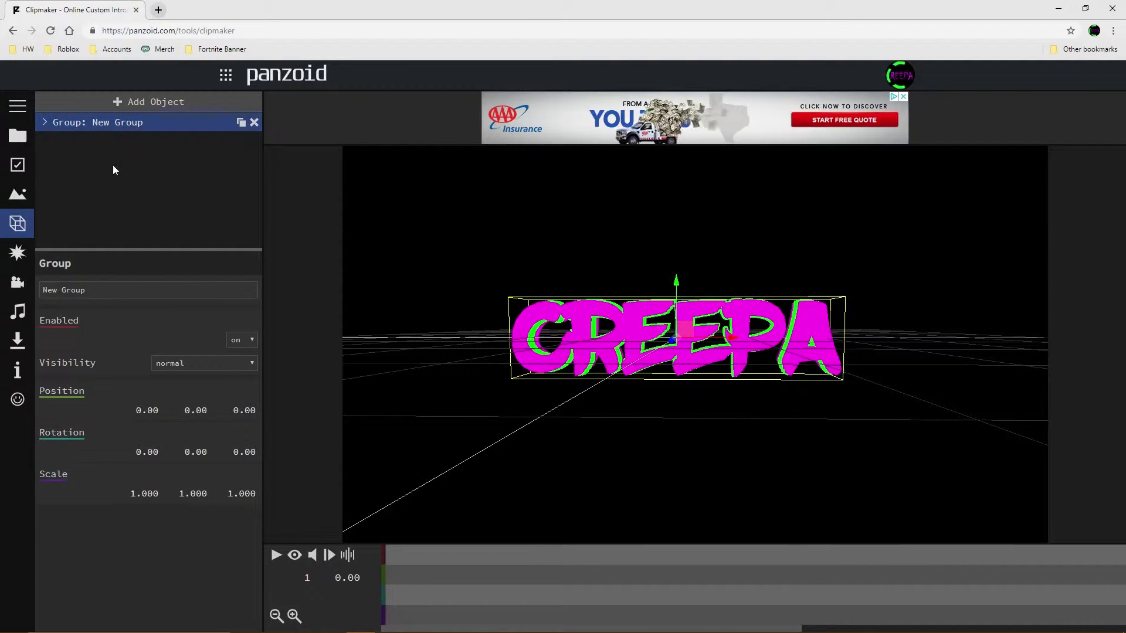
Name the group Texts and try an X position of 0.40, undoing the last edit.
text(Texts)
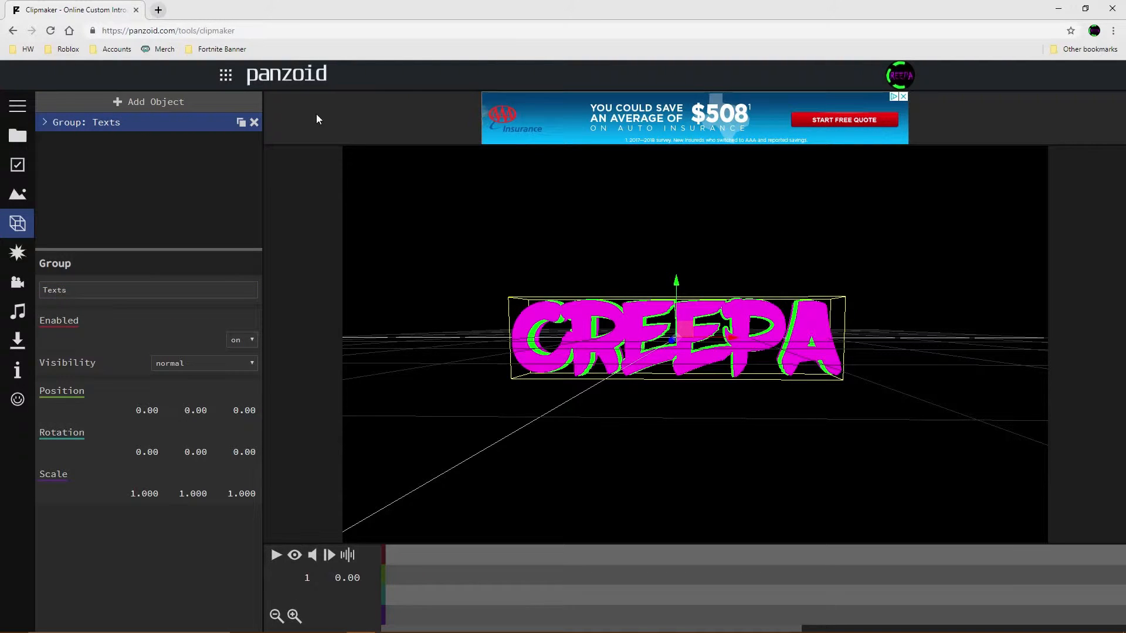
mouse_move(535, 409)
mouse_down()
mouse_move(575, 410)
mouse_move(535, 415)
mouse_up()
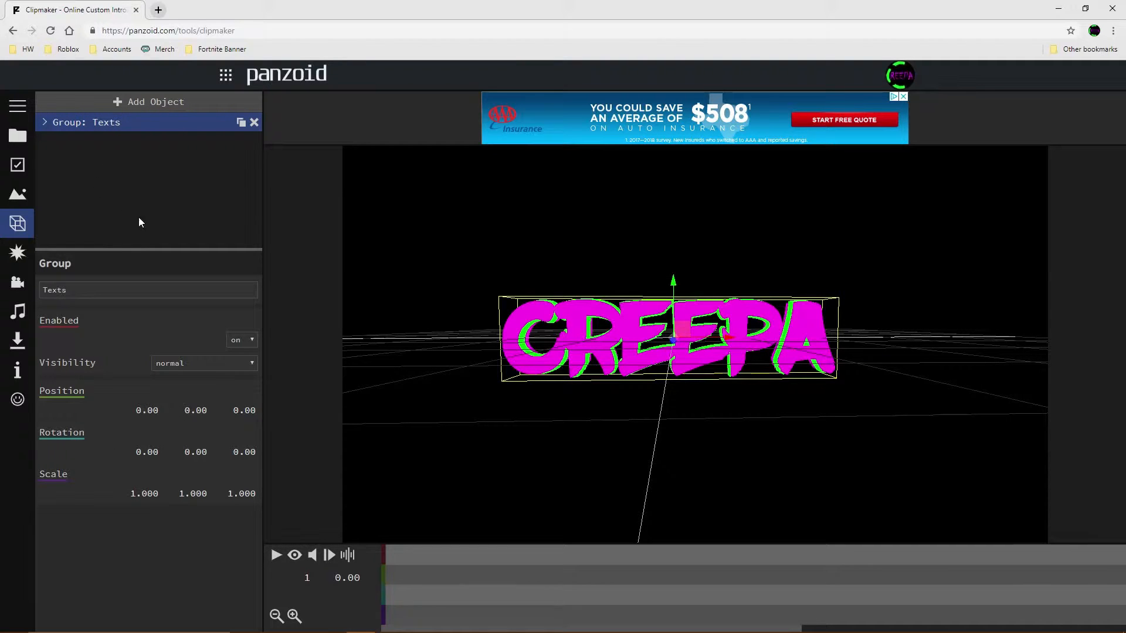
drag(151, 412, 165, 416)
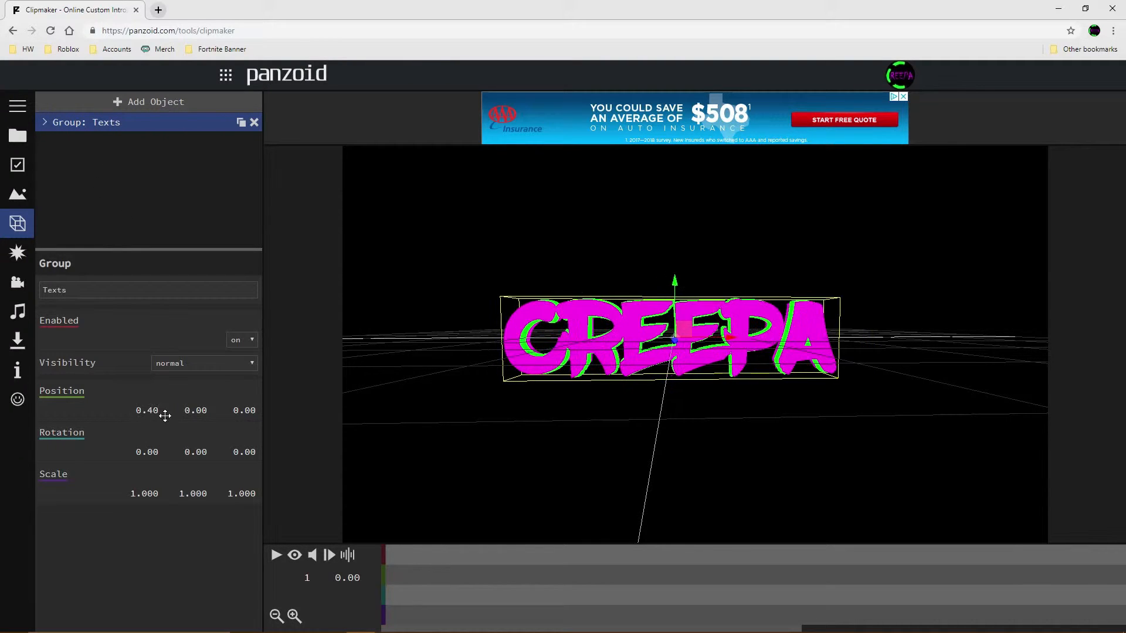
key(ctrl+z)
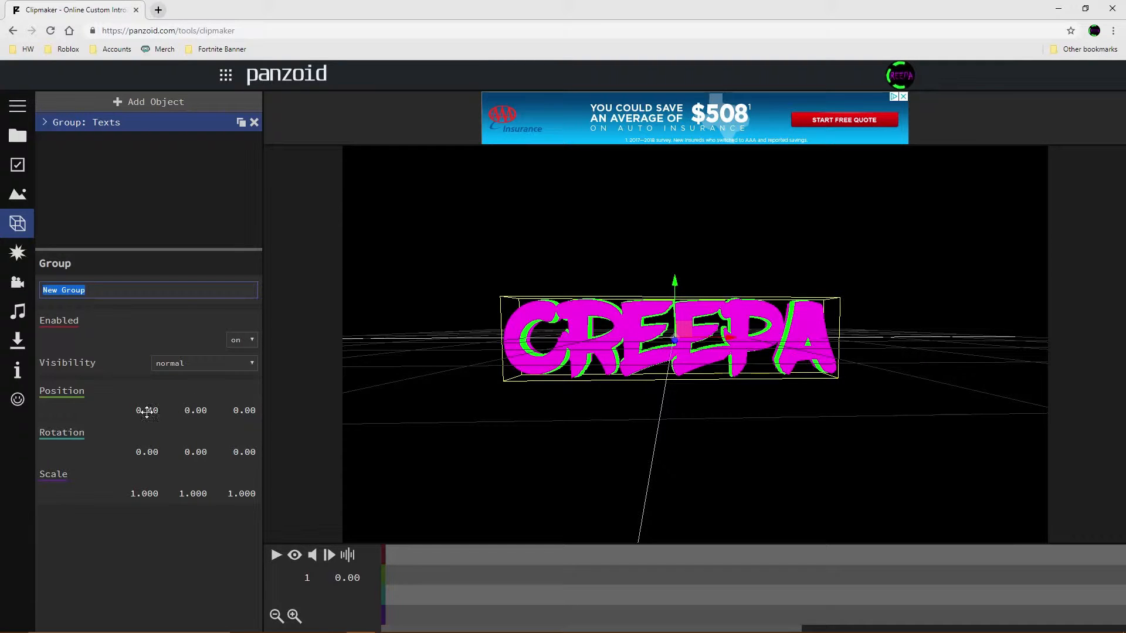
click(146, 411)
Rename the group as Texts and reset its X position to 0.
drag(96, 290, 1, 300)
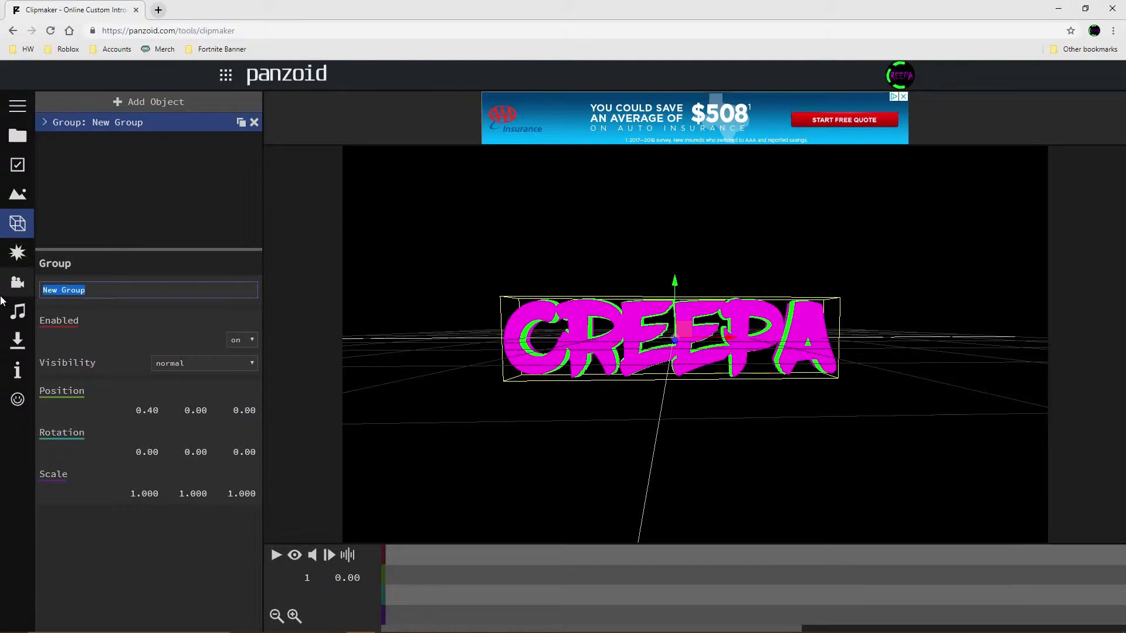
text(Texts)
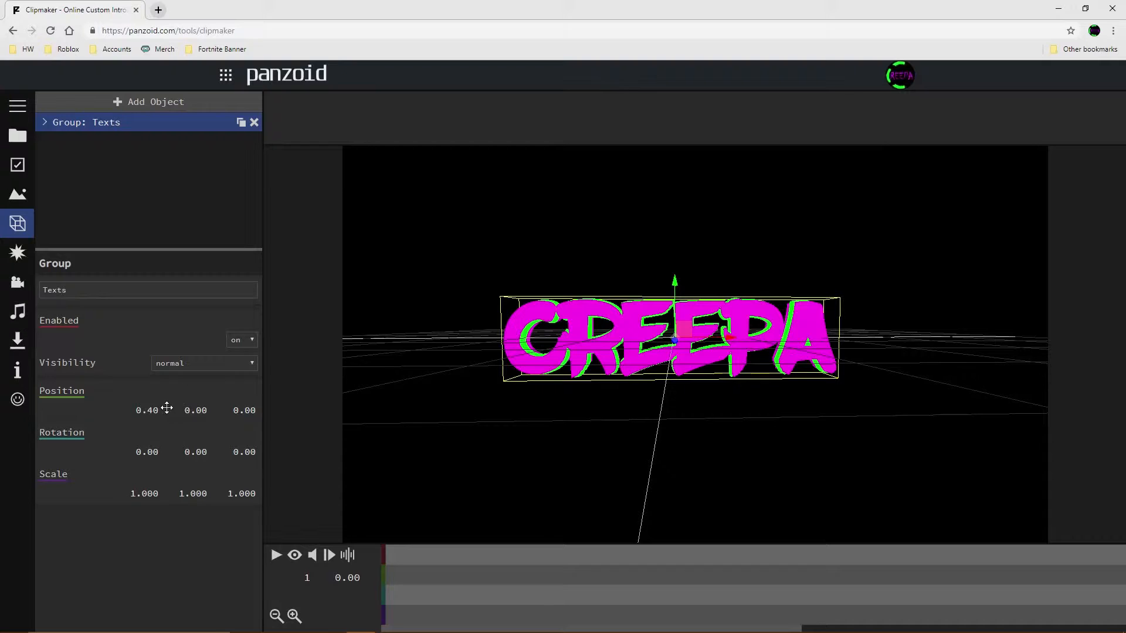
click(157, 410)
text(0)
key(Return)
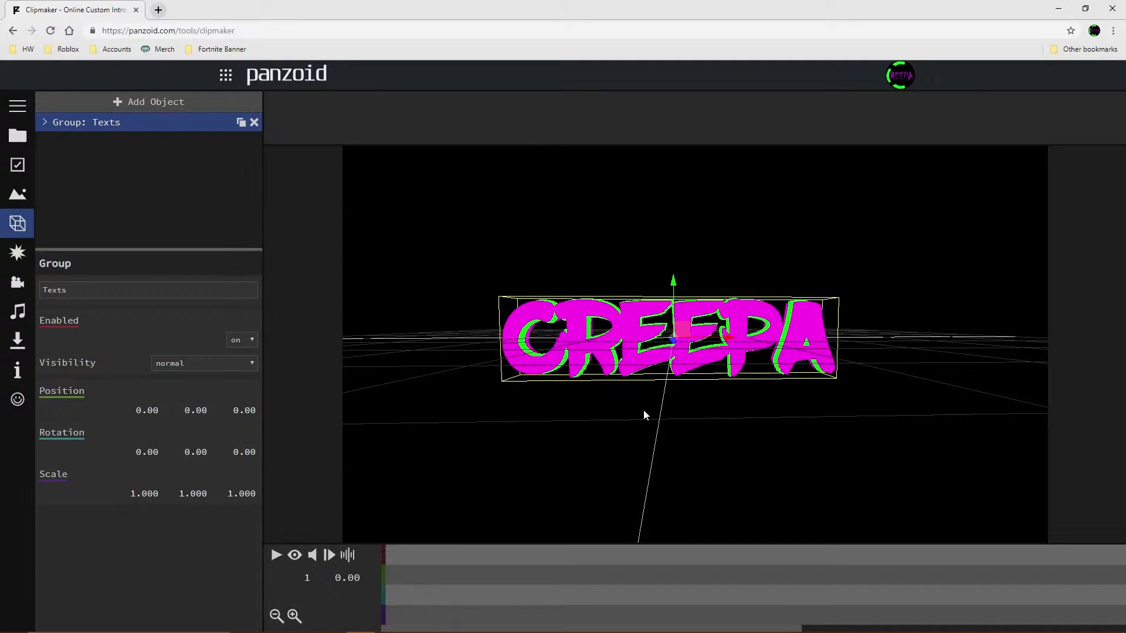
Switch to the camera view and try shifting the Texts group vertically to -4.80, resetting its Y position to 0.
click(295, 556)
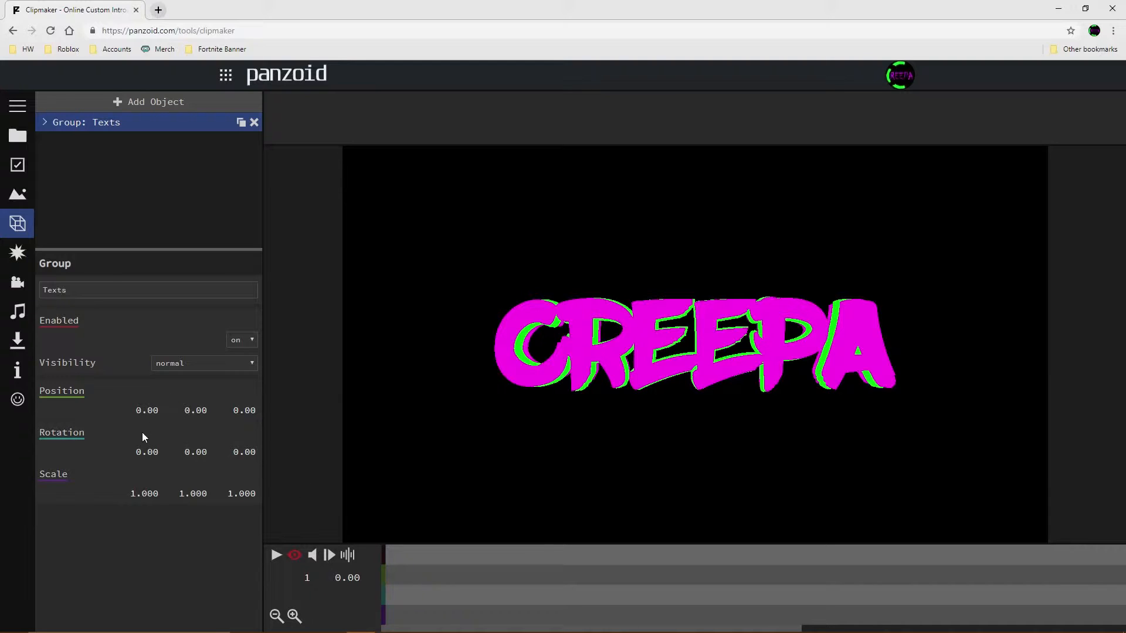
mouse_move(183, 407)
mouse_down()
mouse_move(157, 406)
mouse_move(181, 402)
mouse_up()
click(192, 413)
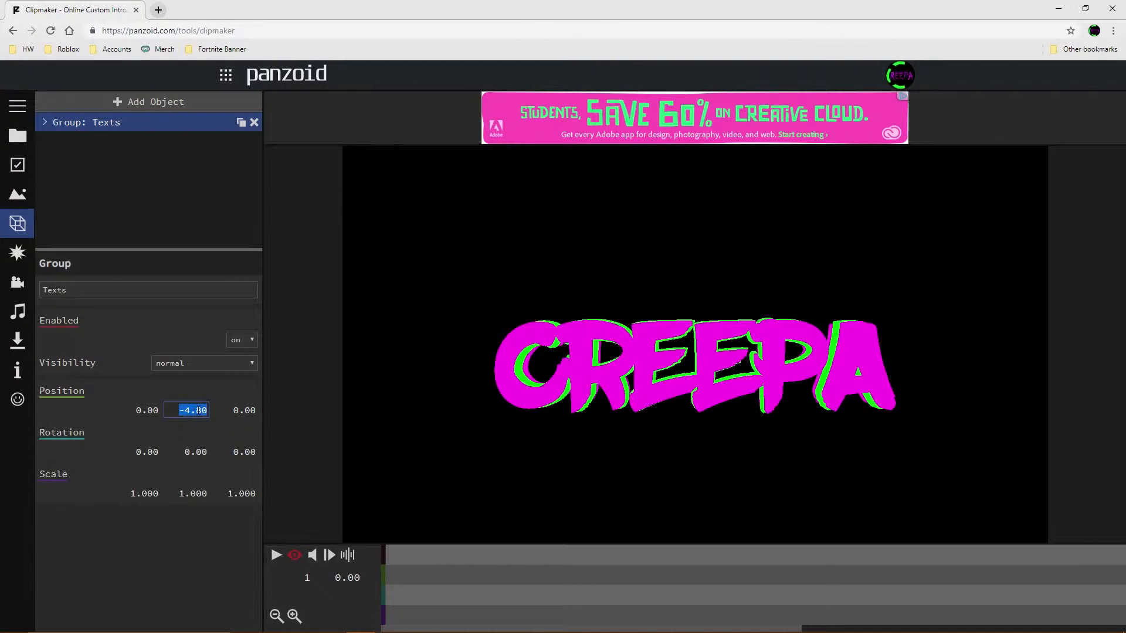
text(0)
key(Return)
Push the Texts group back from the camera by setting its Z position to -300.
drag(256, 407, 2, 421)
click(249, 413)
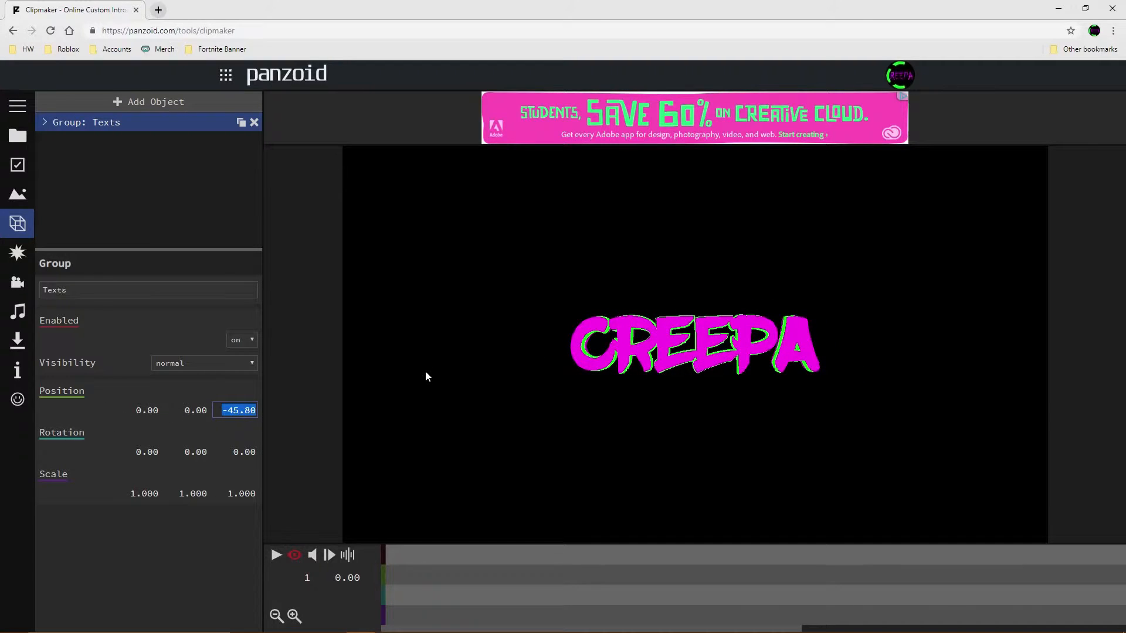
text(-300)
key(Return)
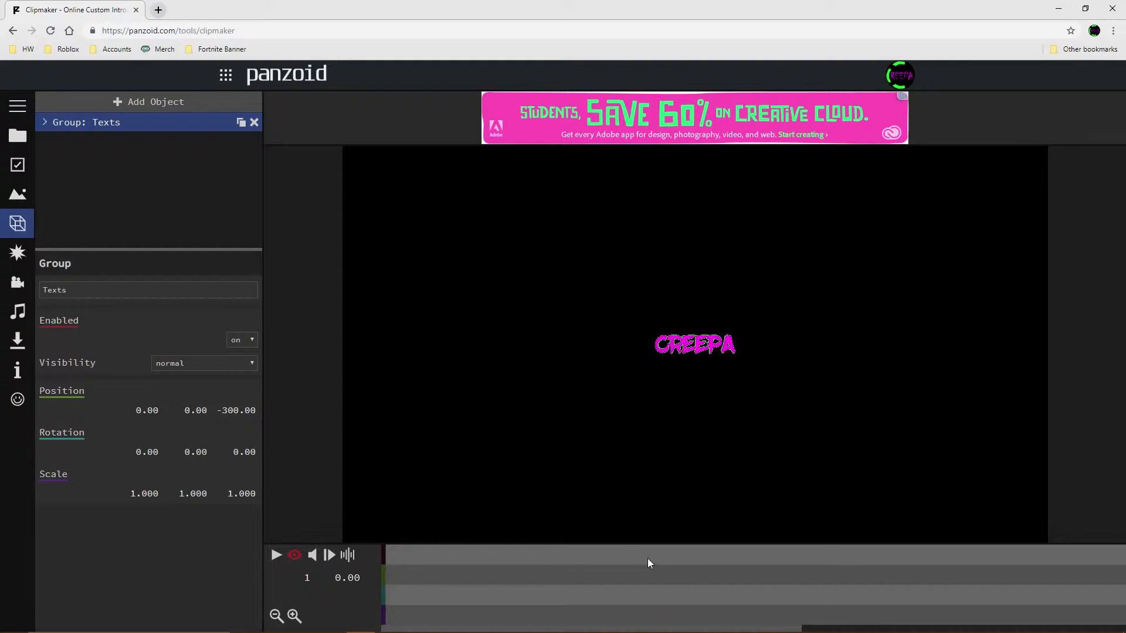
Go to frame 39 and set the Texts group's Z position to -20 without adding a keyframe.
drag(617, 557, 485, 560)
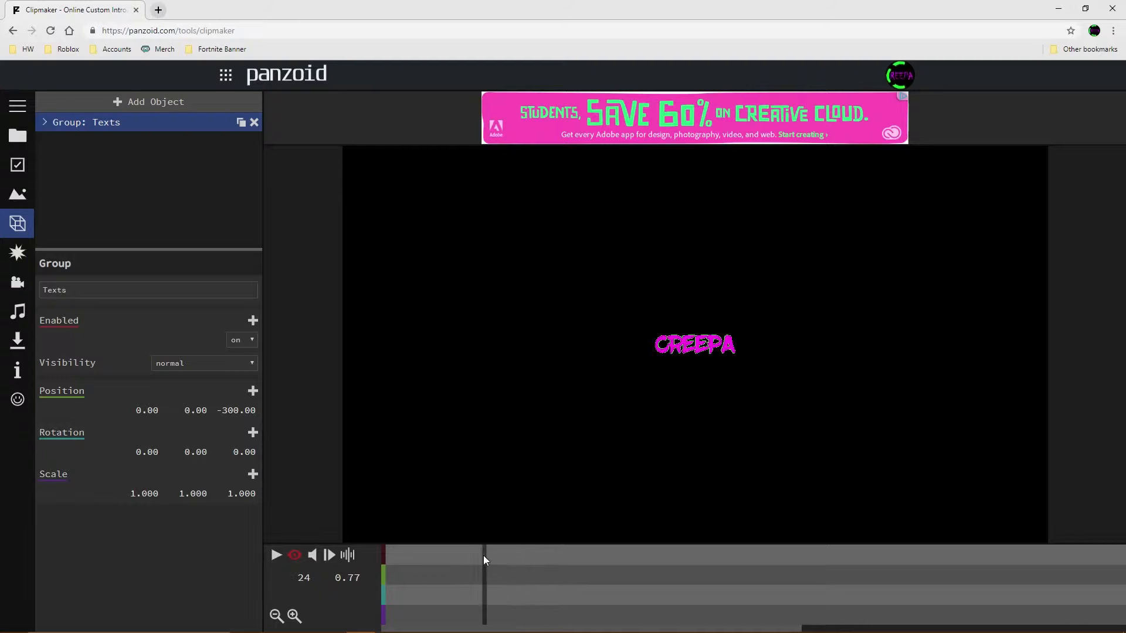
click(552, 559)
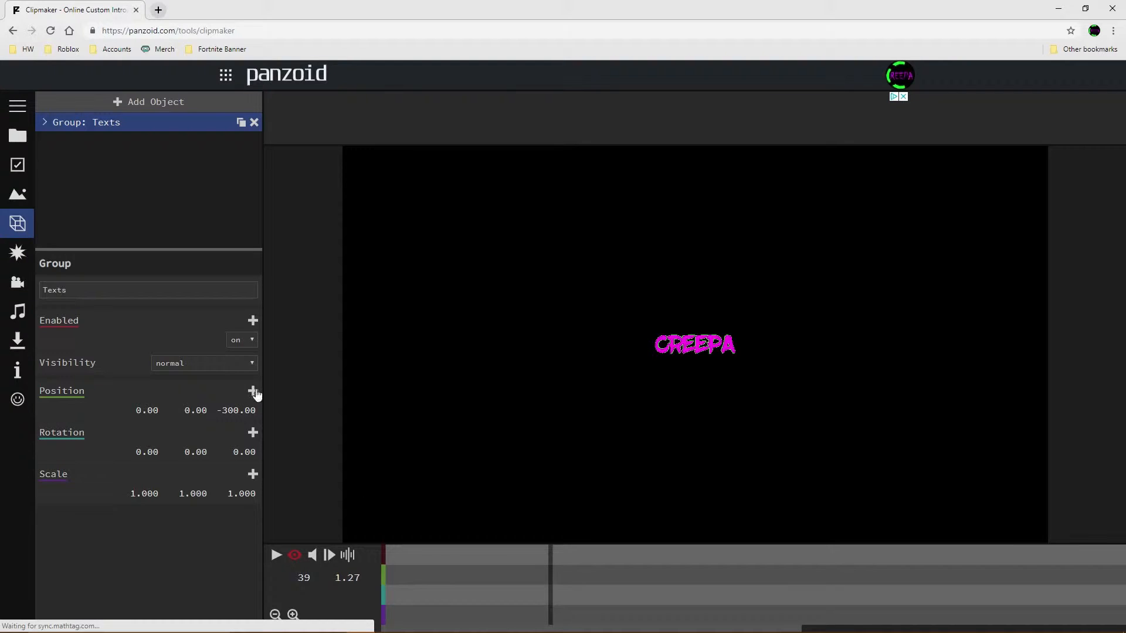
click(237, 410)
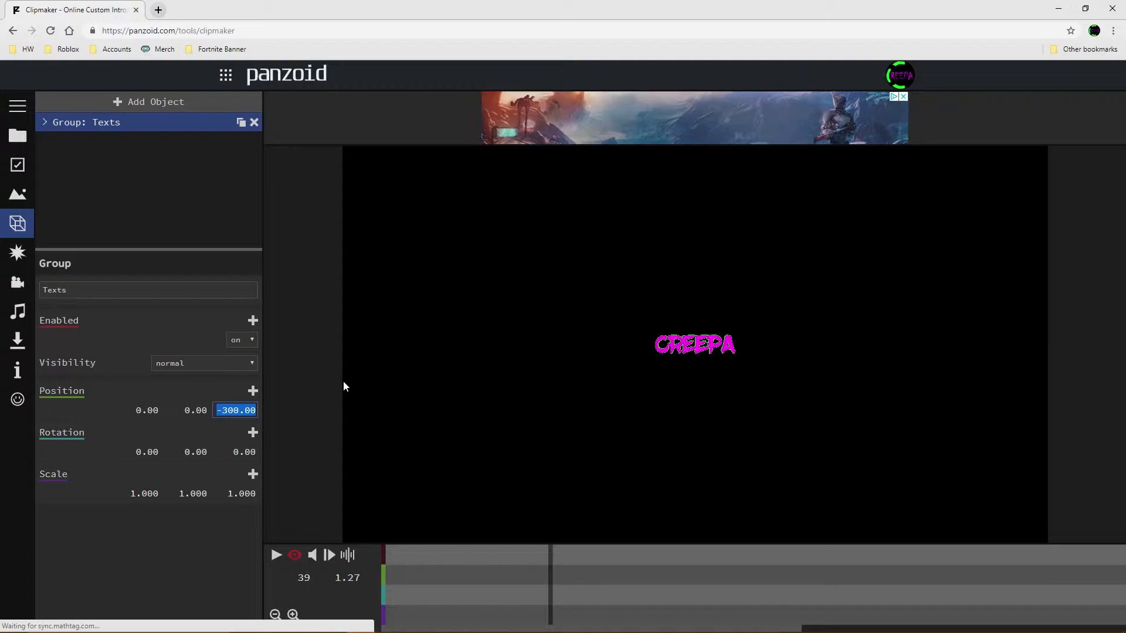
key(BackSpace)
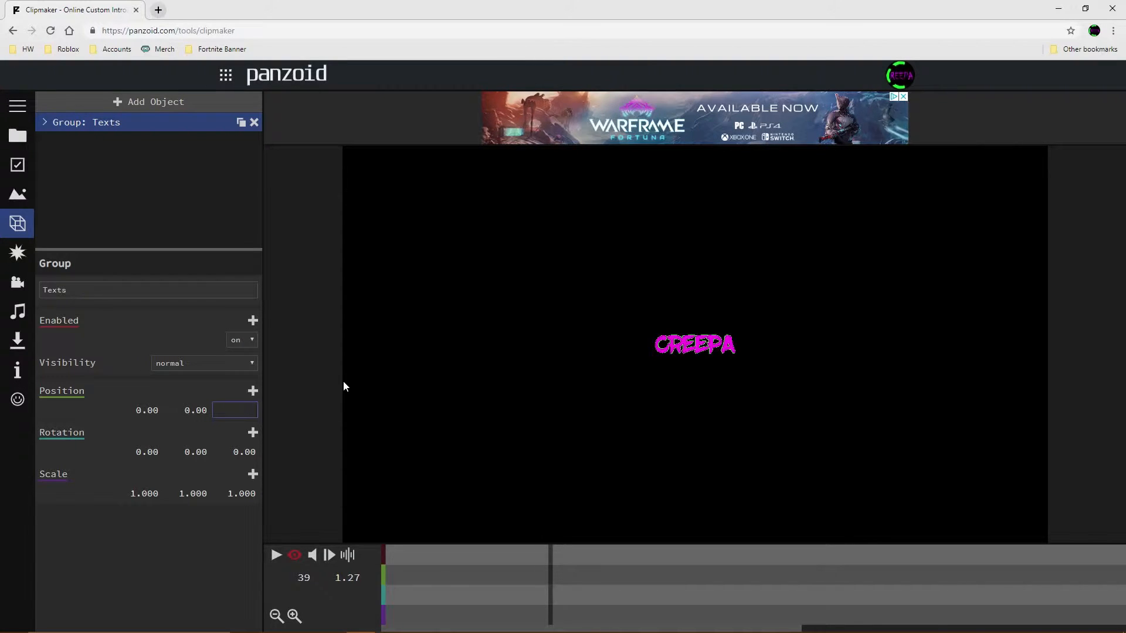
text(-20)
key(Return)
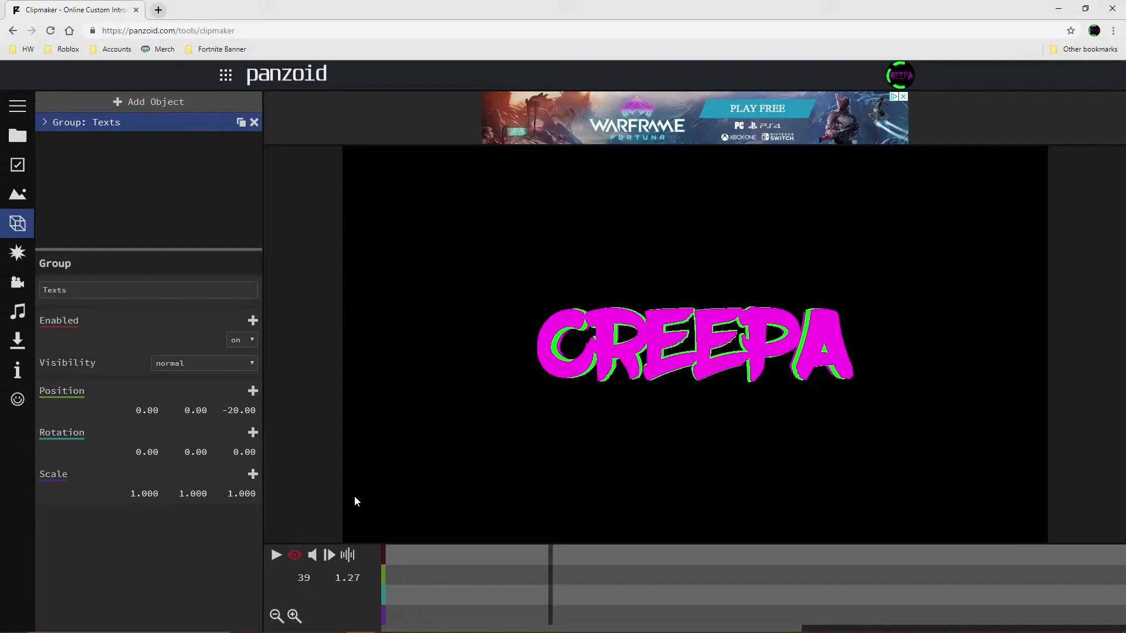
Return to frame 1 and set the Texts group's Z position back to -300.
click(383, 570)
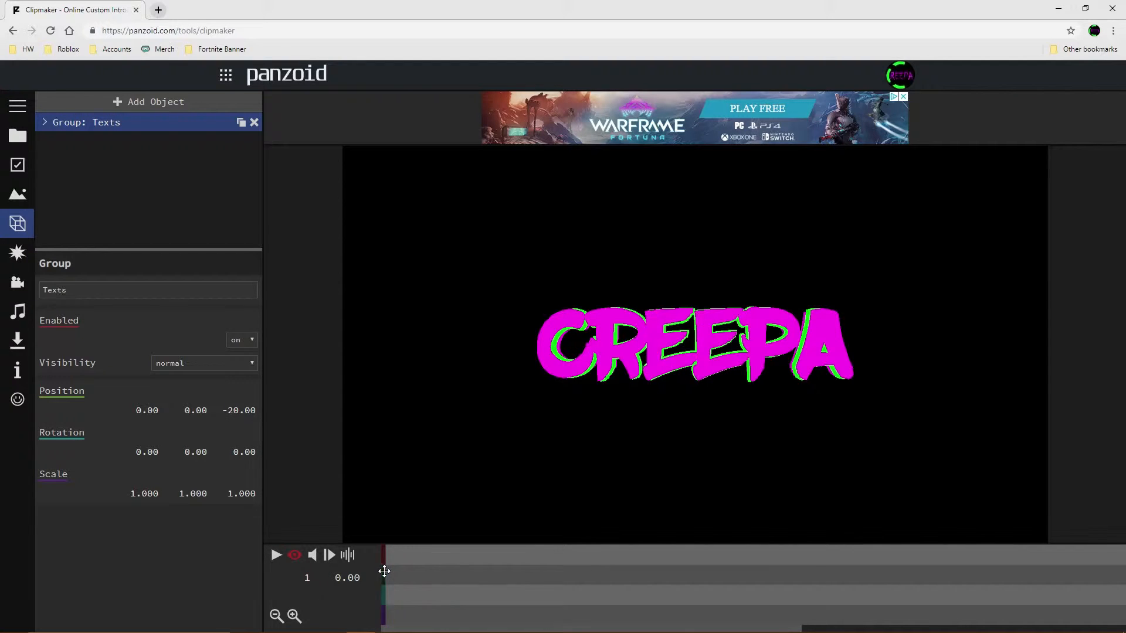
click(249, 410)
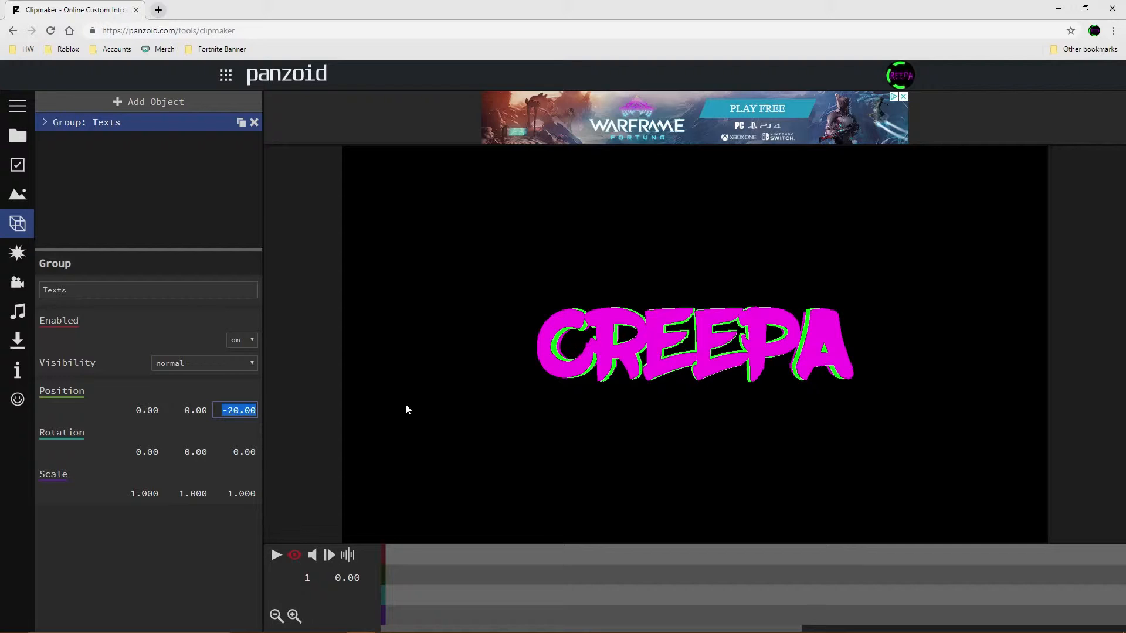
text(-300)
key(Return)
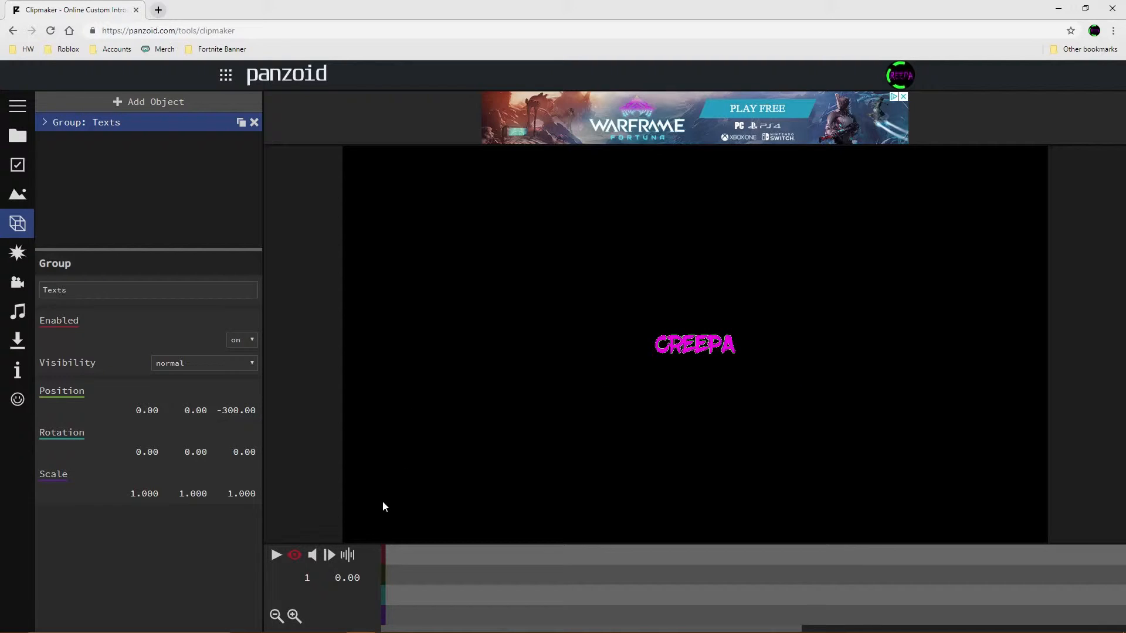
At frame 46, add a position keyframe to the Texts group and set its Z value to -20.
click(583, 571)
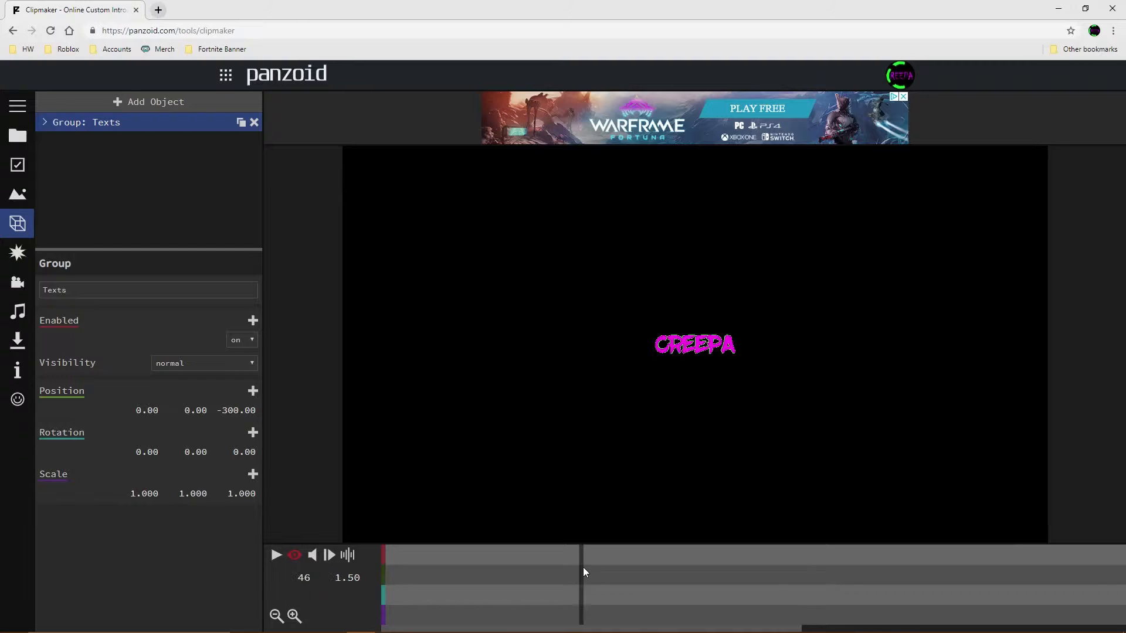
click(254, 392)
text(-20)
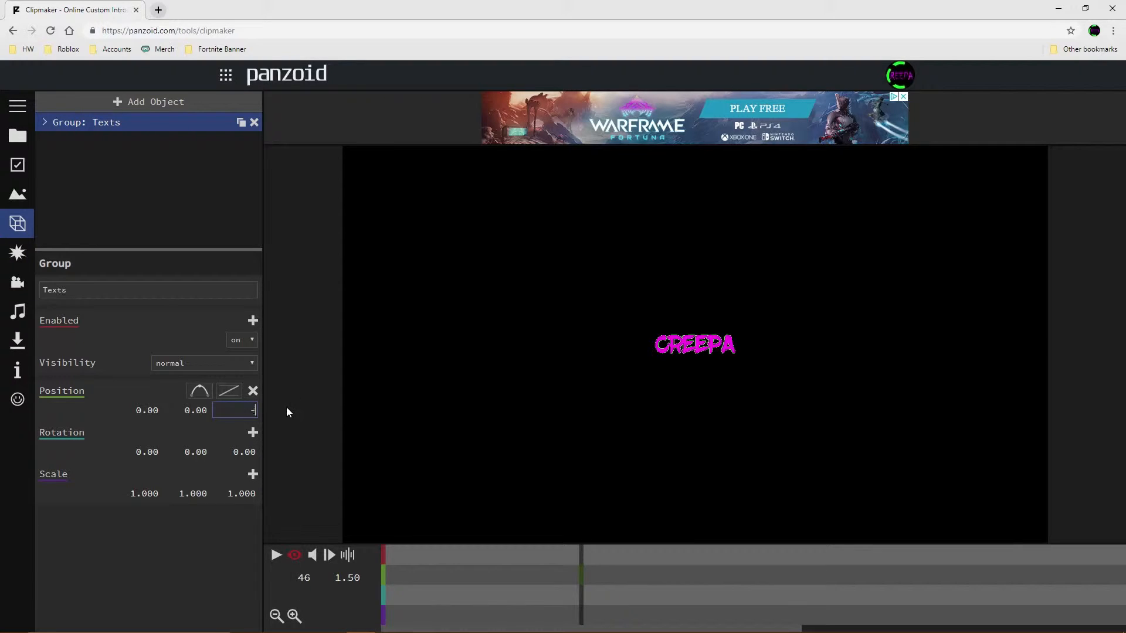
key(Return)
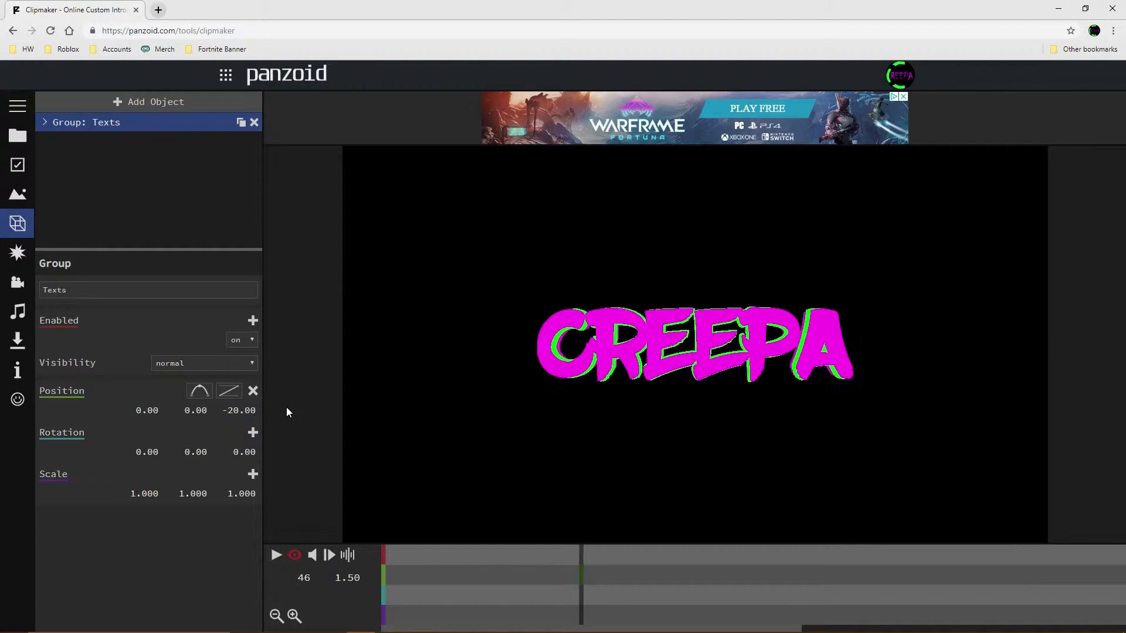
At frame 47, add a position keyframe to the Texts group and set its Z value to 0.
click(586, 581)
click(253, 391)
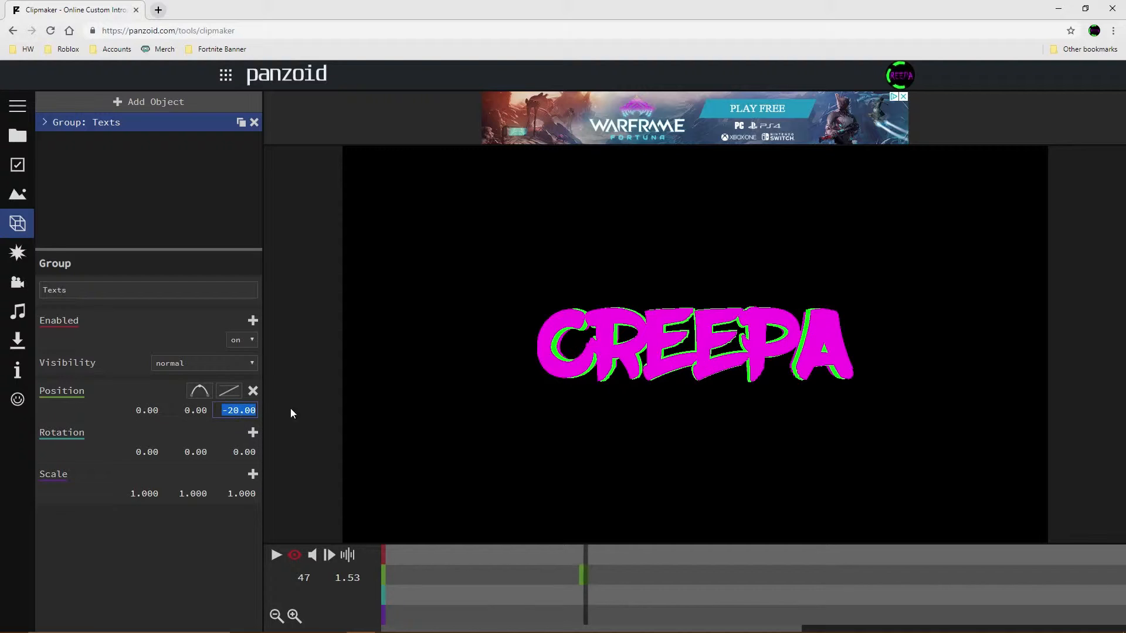
text(0)
key(Return)
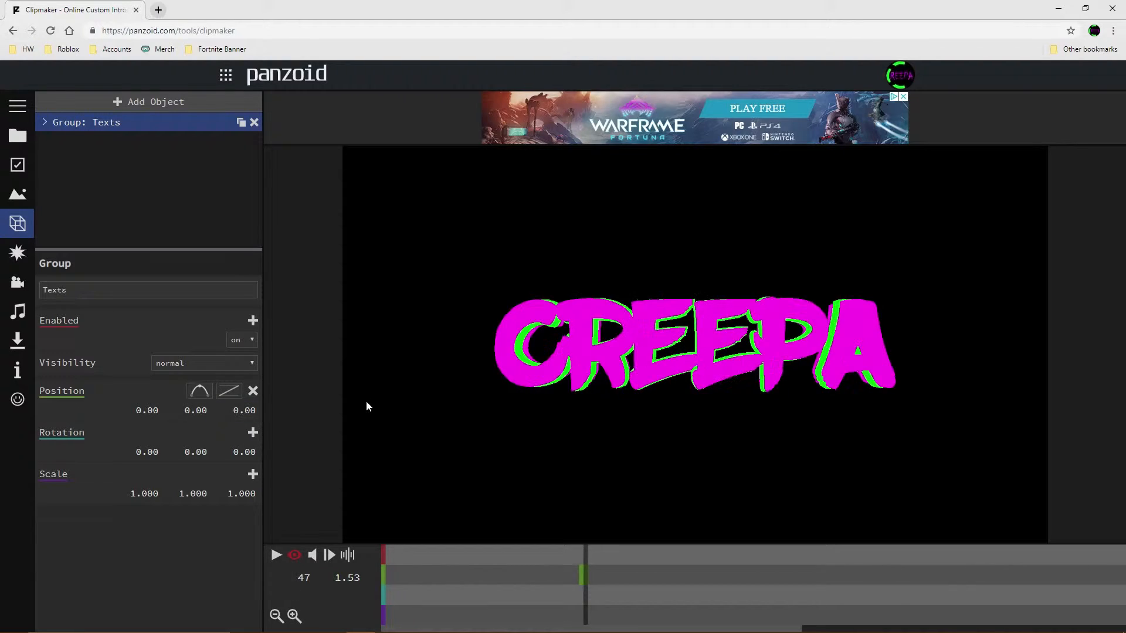
Play the Texts group's animation twice from frame 1 to check its motion toward the camera.
click(382, 559)
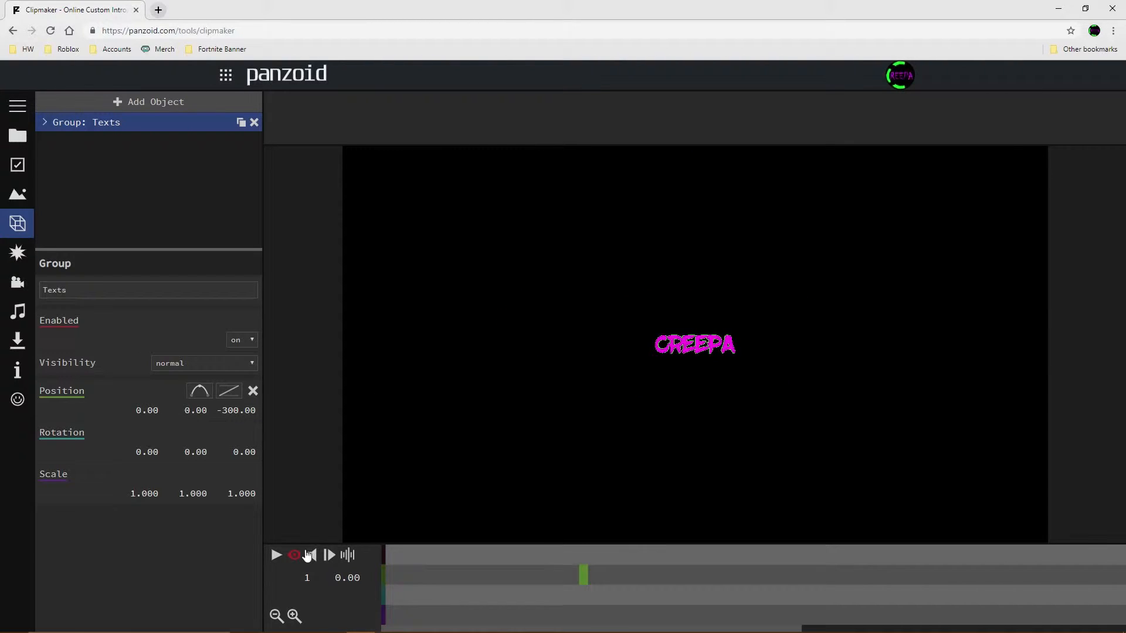
click(277, 555)
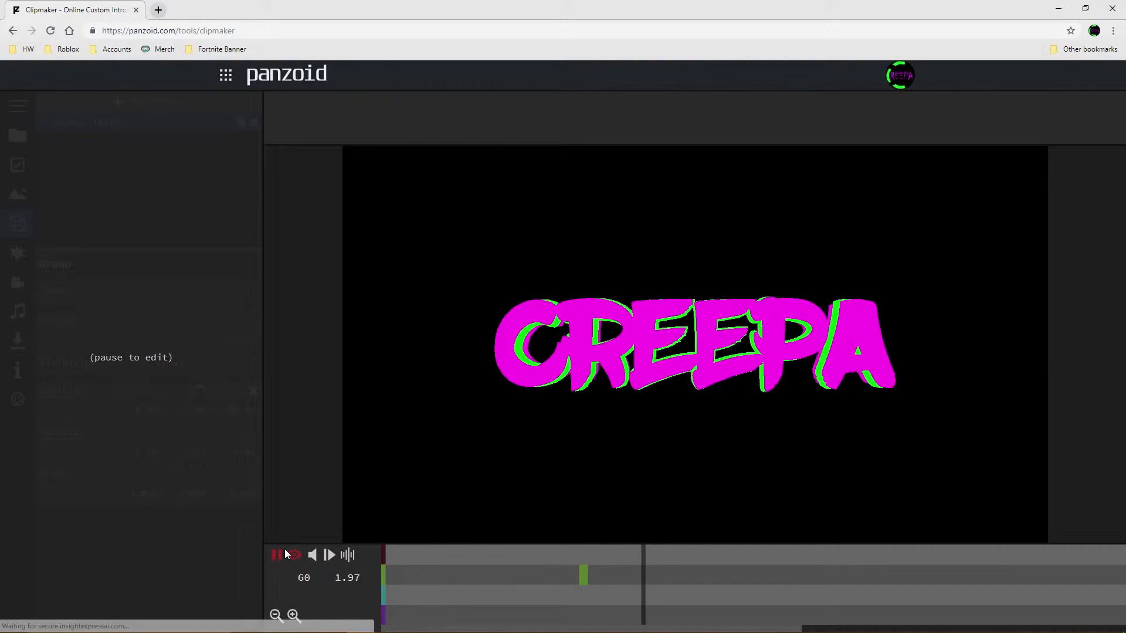
click(275, 558)
drag(468, 580, 381, 577)
click(276, 558)
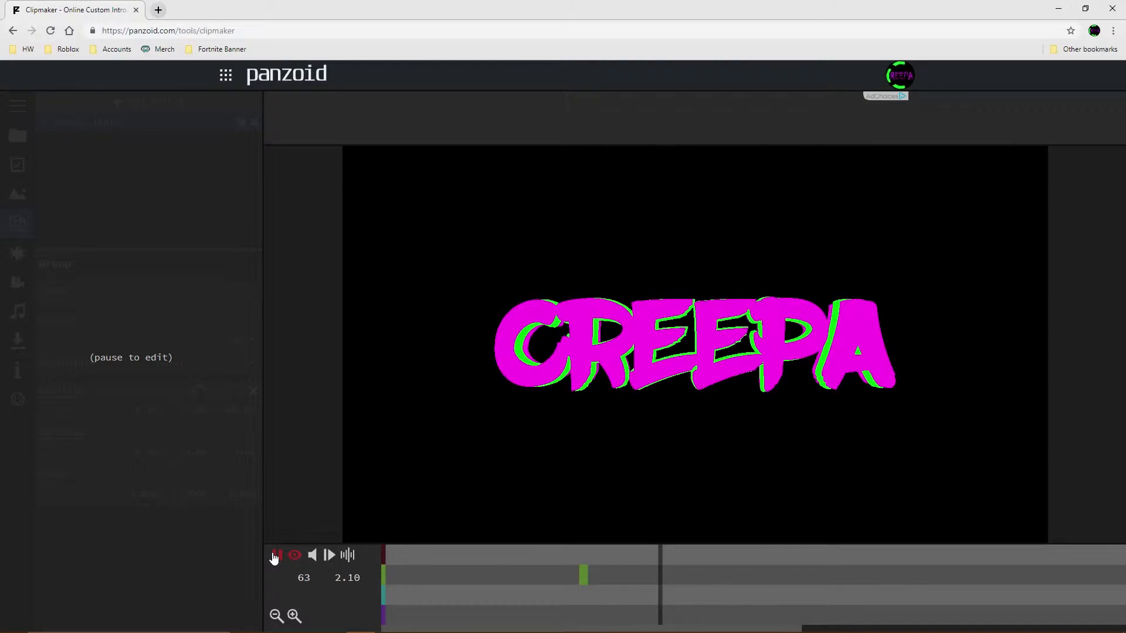
click(278, 557)
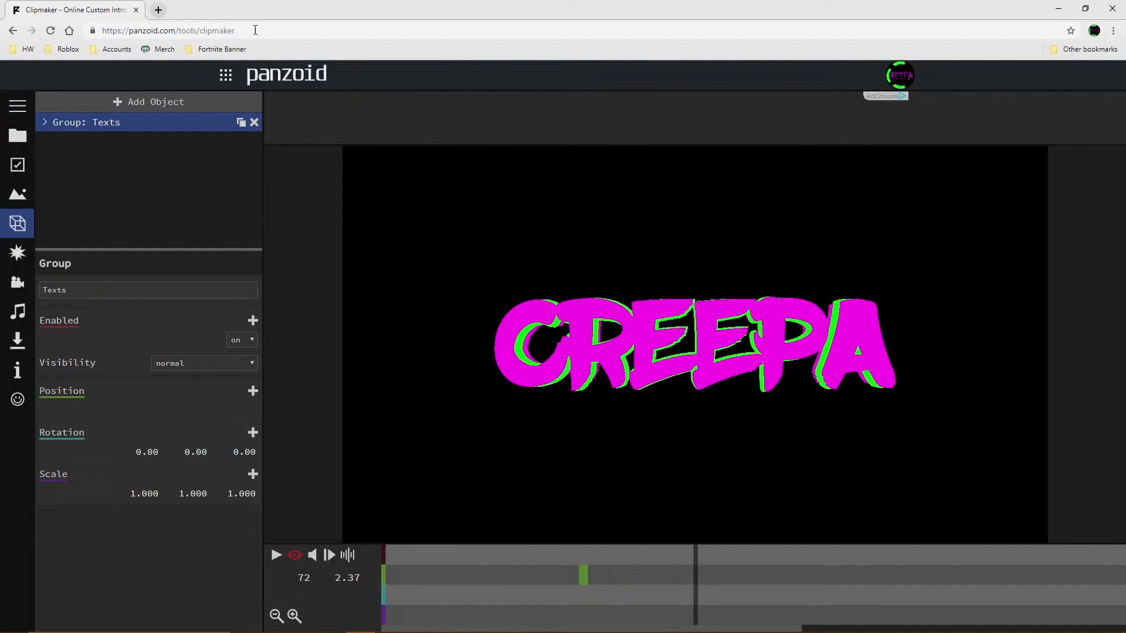
Load the audio file "media.io_Marshmallo intro music" as the audio track and play the intro briefly with it.
click(19, 257)
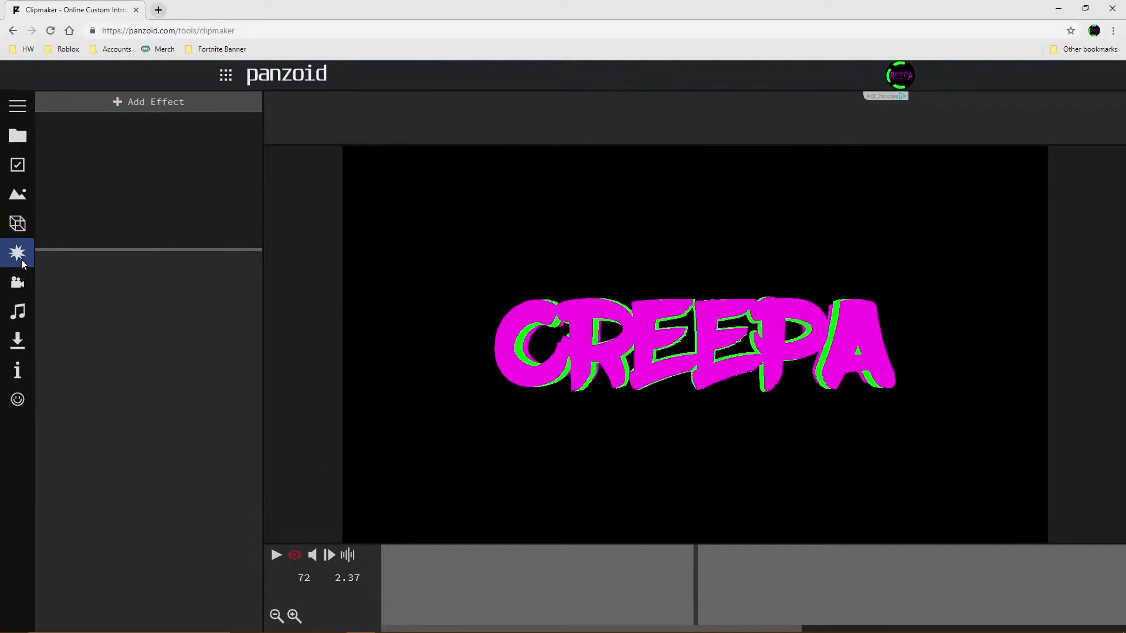
mouse_move(485, 6)
mouse_down()
mouse_move(433, 297)
mouse_move(472, 451)
mouse_move(463, 6)
mouse_up()
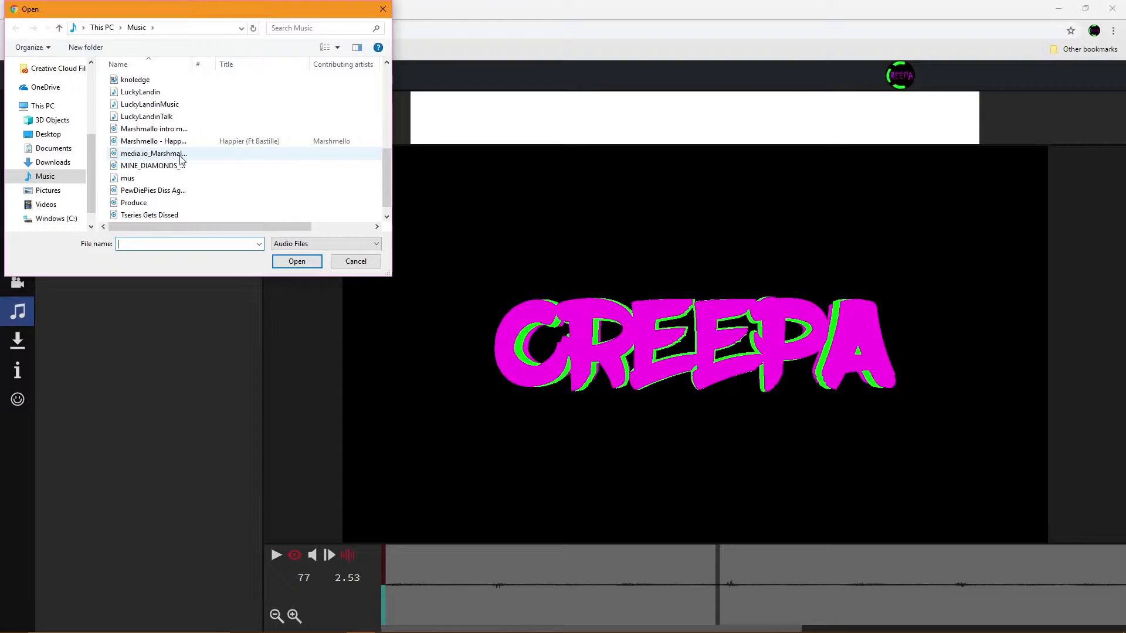
double_click(181, 156)
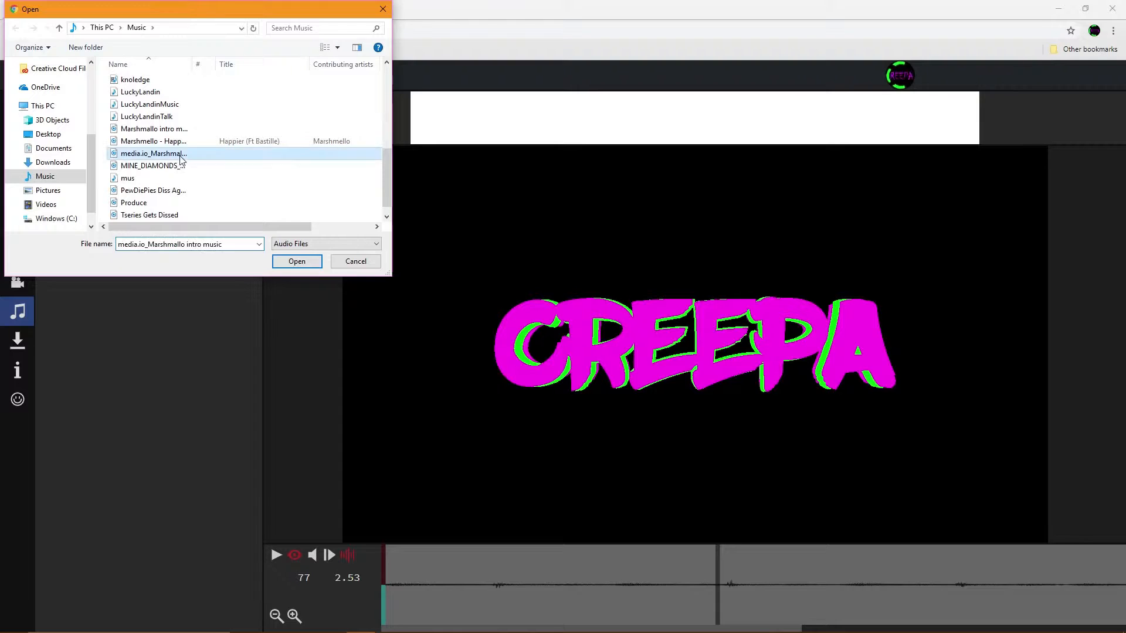
click(275, 556)
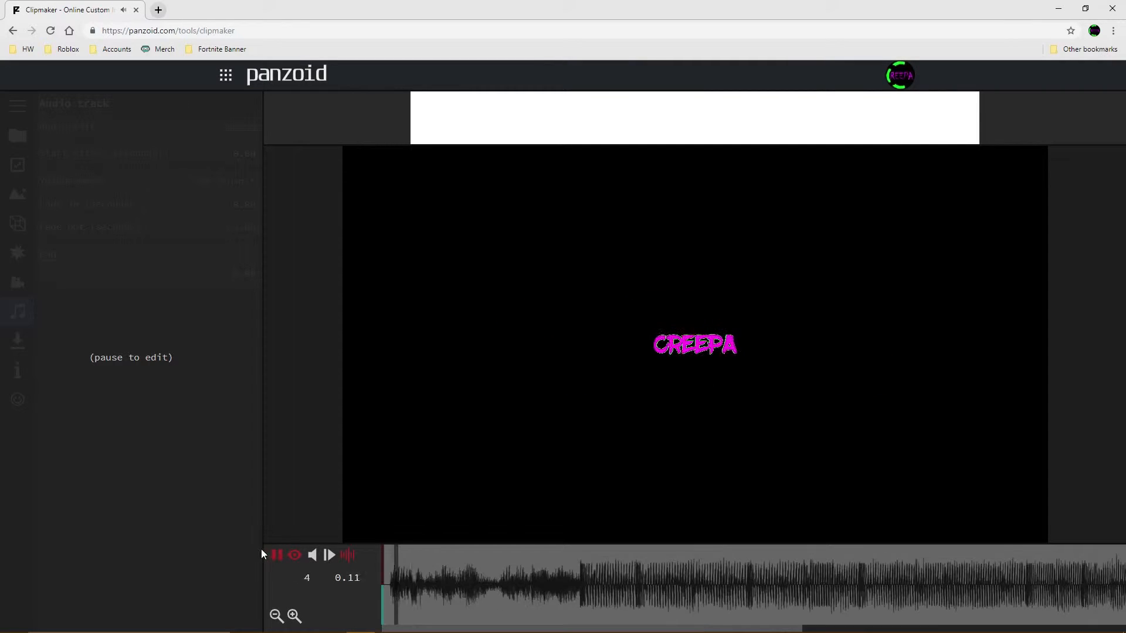
click(276, 555)
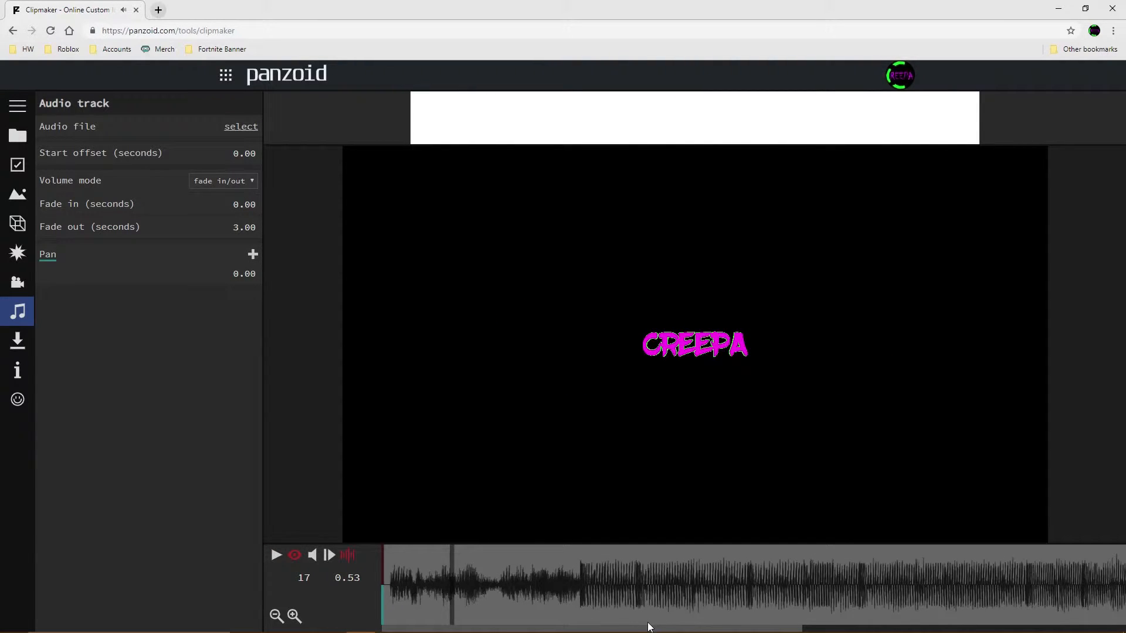
Copy the Texts group's position keyframe pair from frames 46 and 47 onto the music beats around frames 59 and 85.
drag(469, 591, 586, 568)
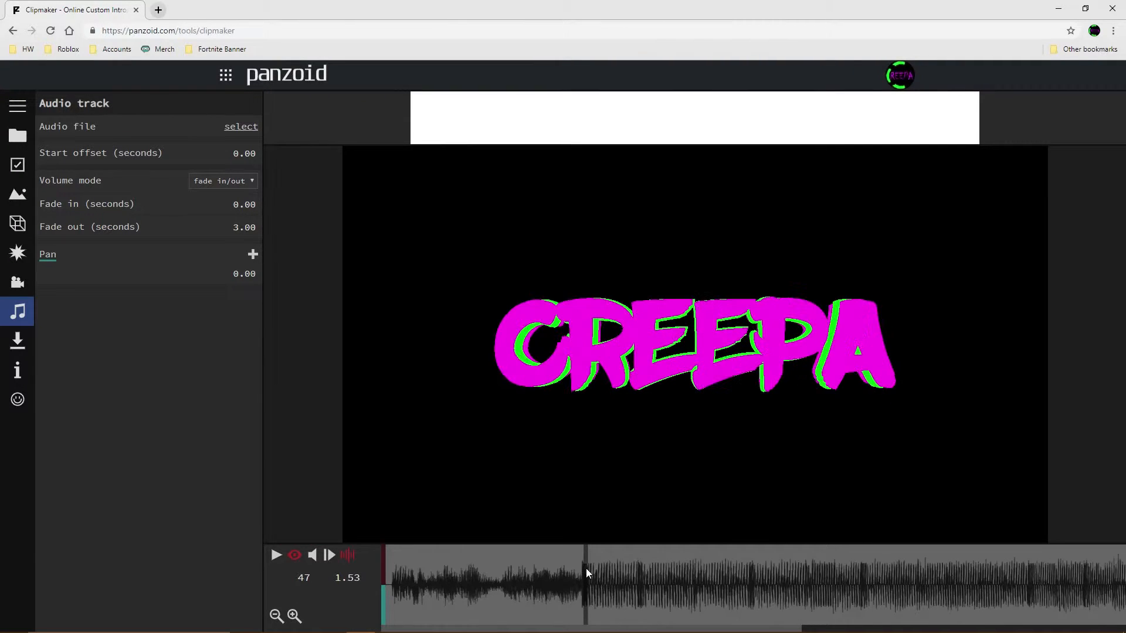
click(24, 219)
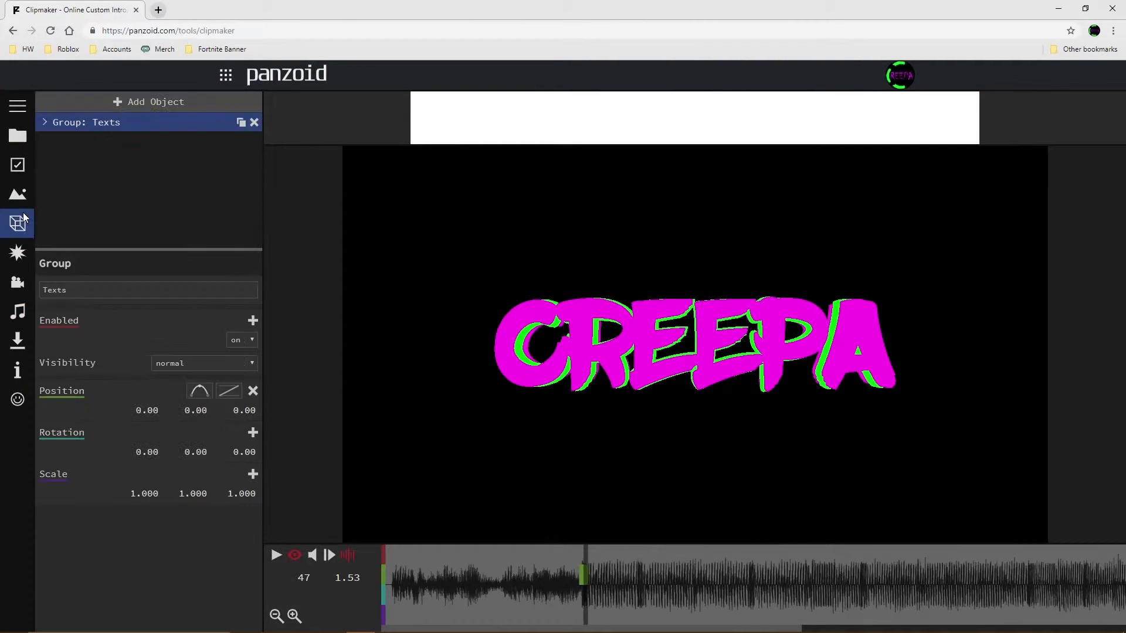
click(639, 577)
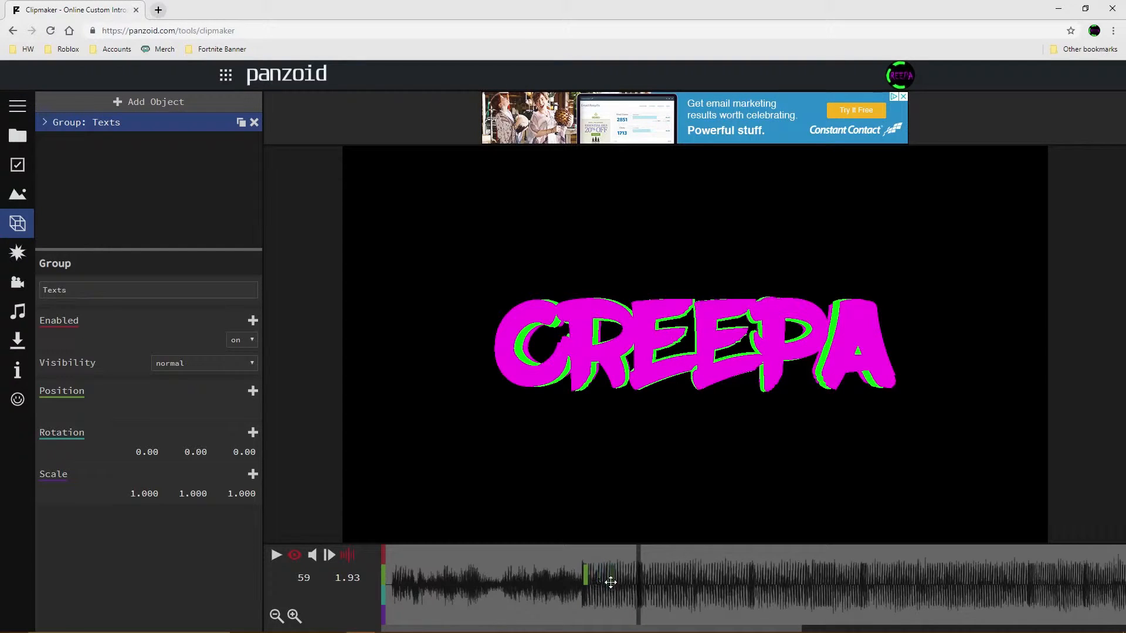
drag(581, 580, 643, 585)
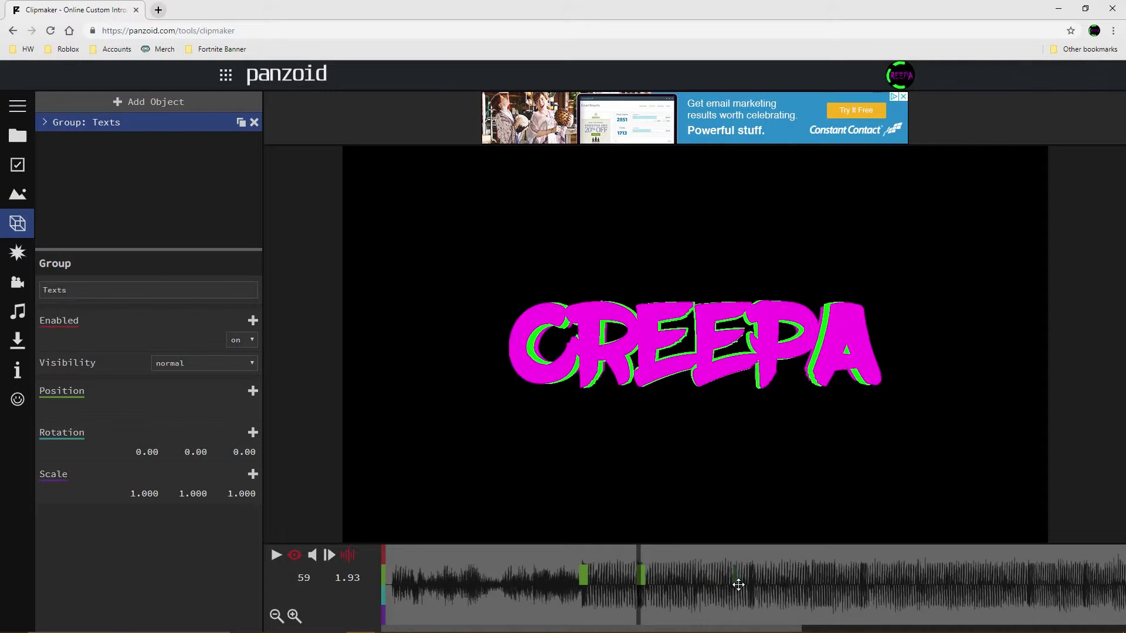
drag(752, 583, 749, 583)
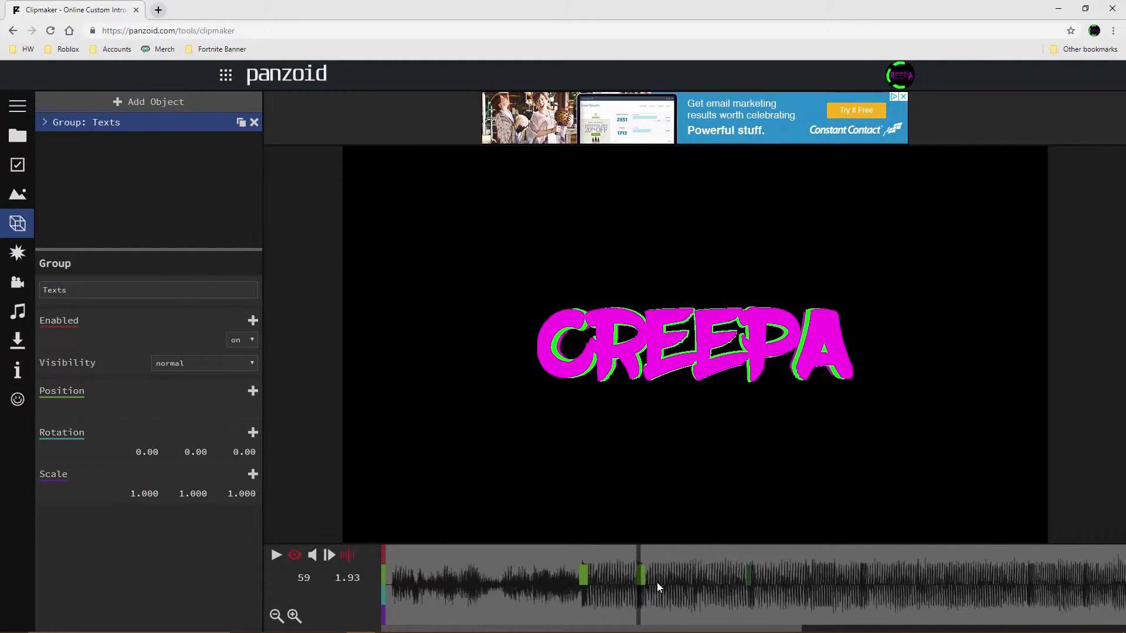
click(644, 577)
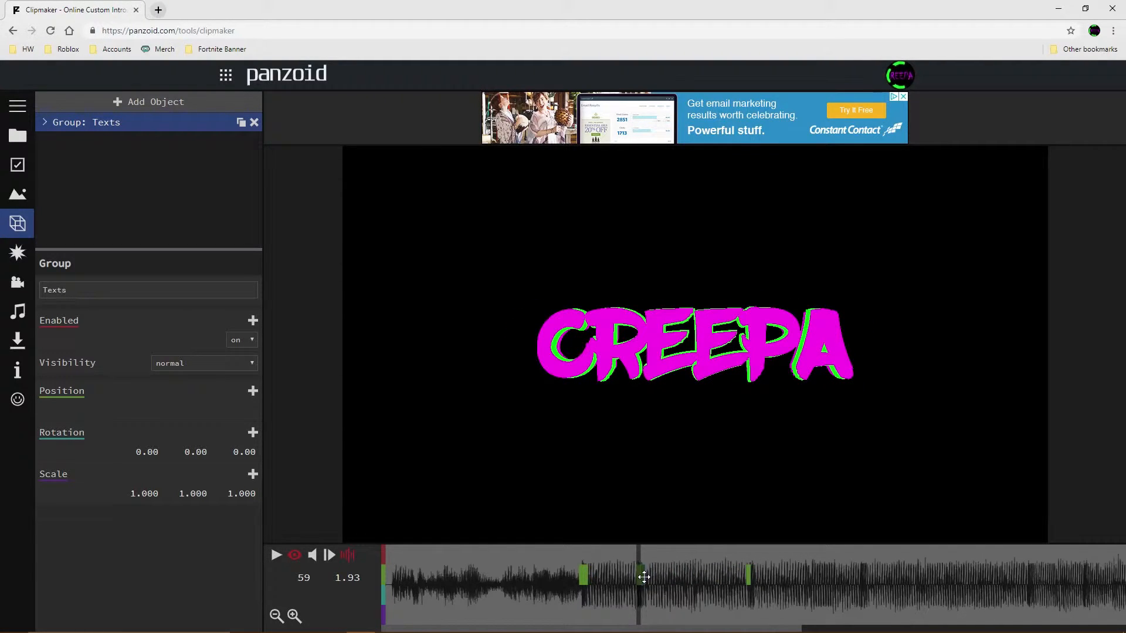
click(749, 579)
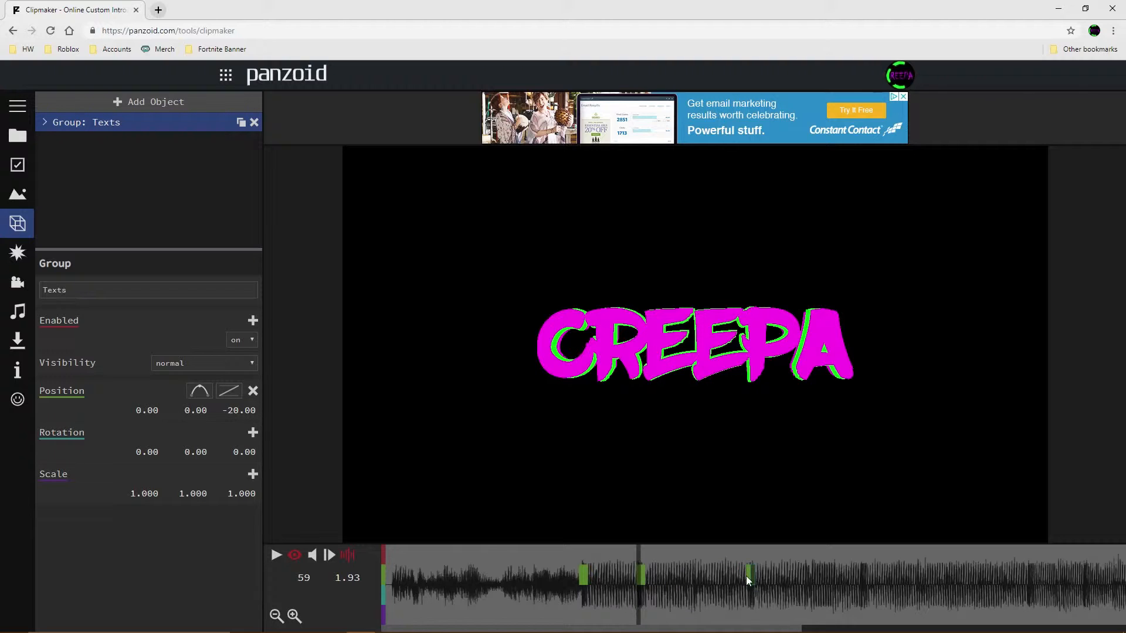
click(748, 578)
click(752, 577)
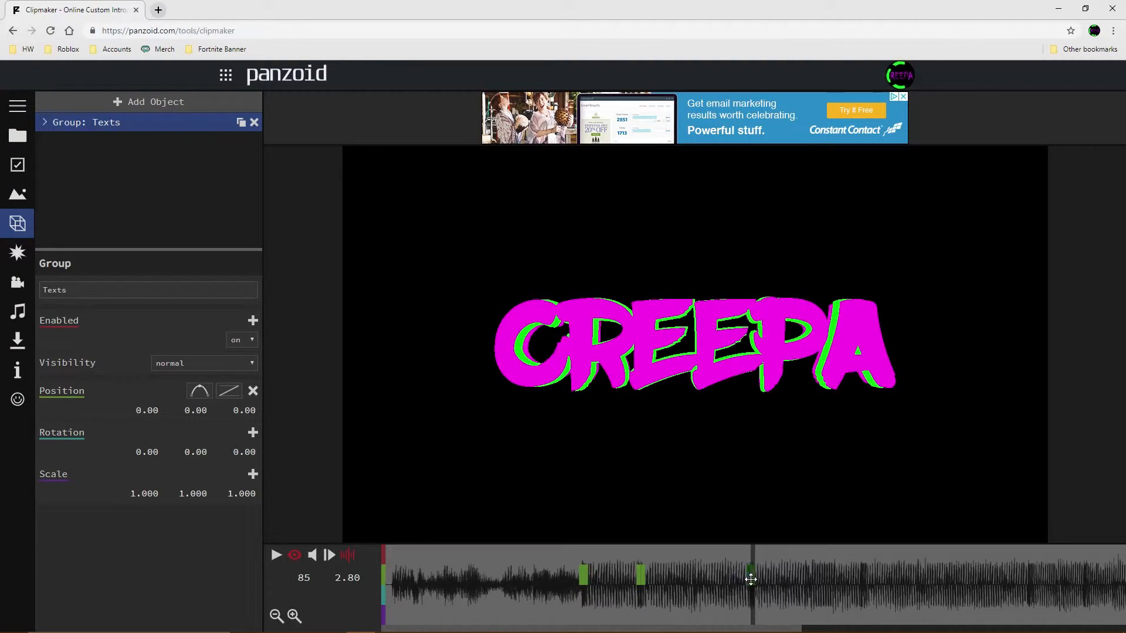
Copy the Texts group's position keyframes onto the next three beats in the waveform after frame 85.
click(804, 590)
drag(755, 580, 864, 592)
drag(754, 579, 867, 579)
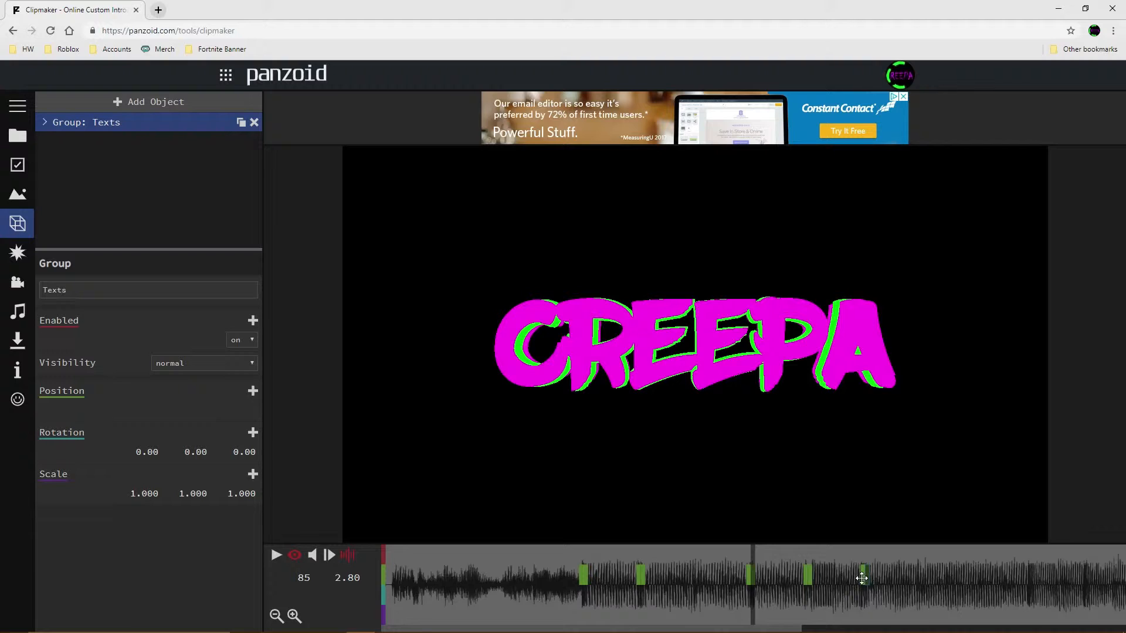
click(947, 593)
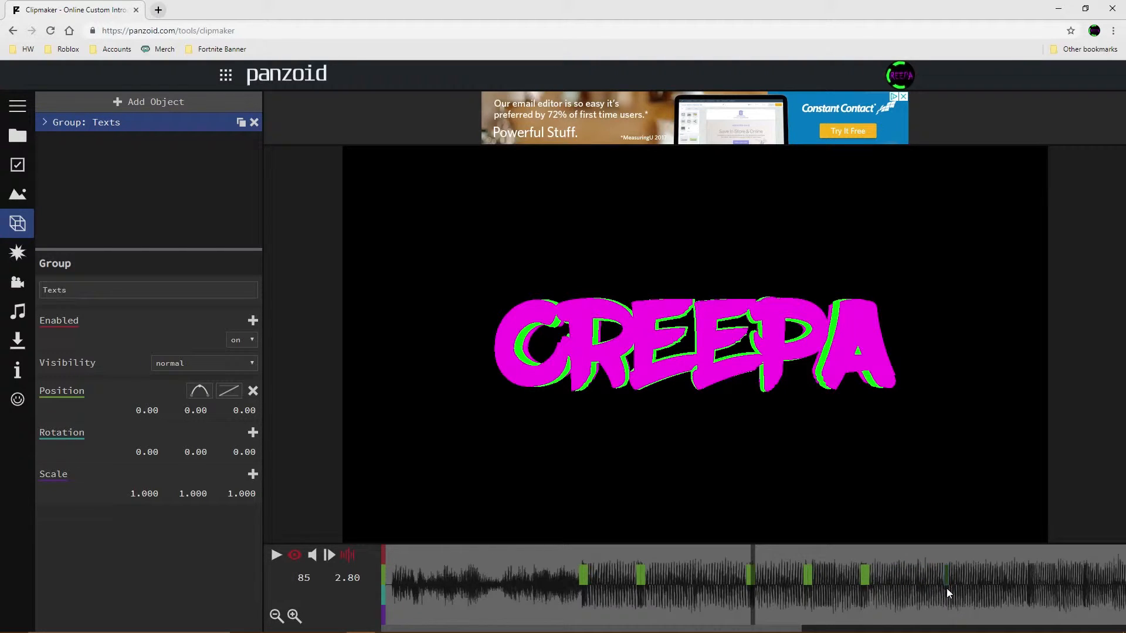
Play the intro from frame 1 with the music to check that the text pulses match the beats.
drag(737, 557, 371, 575)
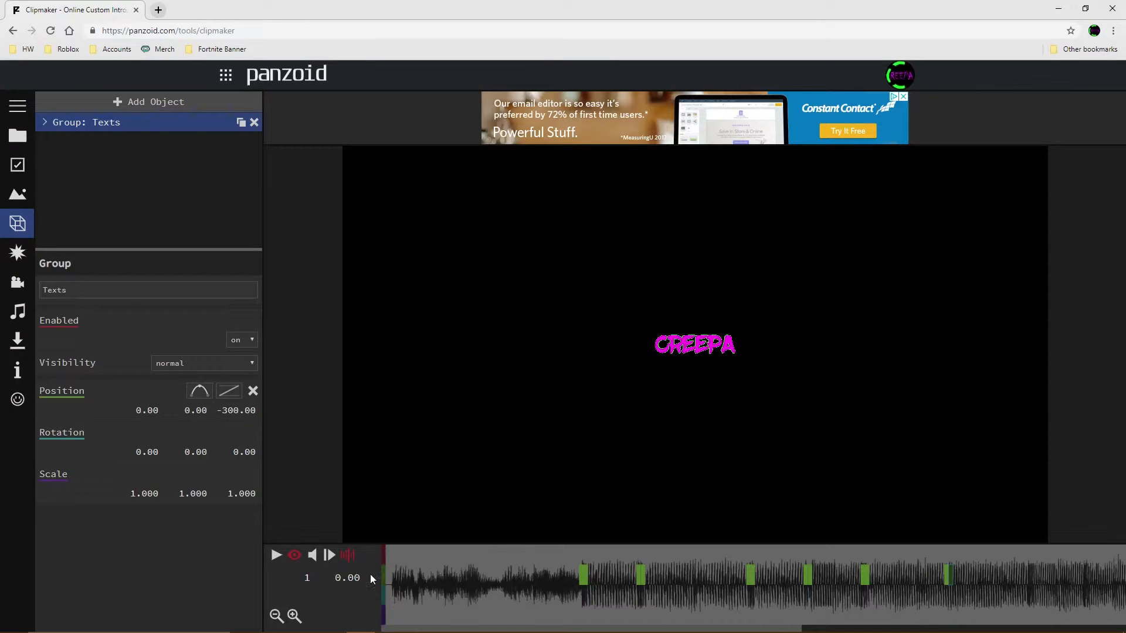
key(space)
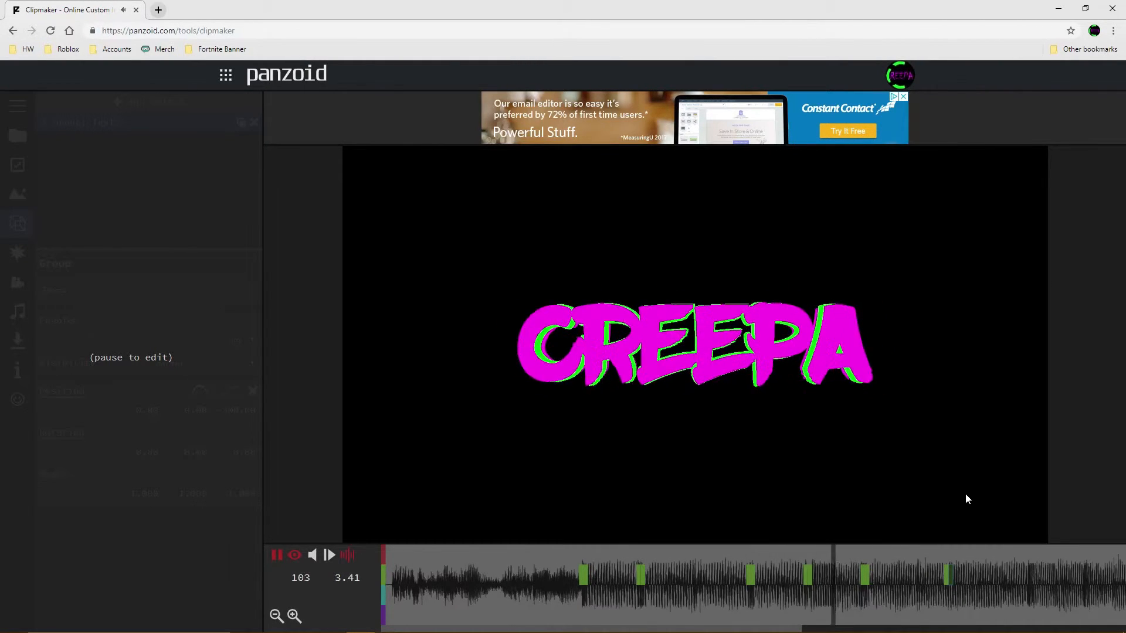
key(space)
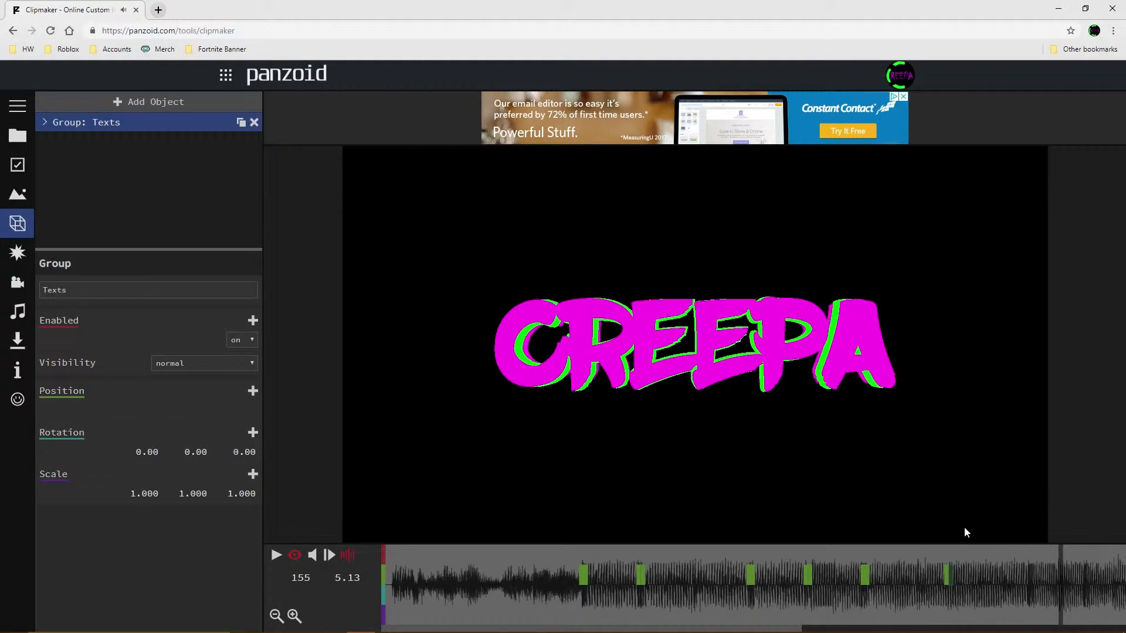
Continue copying the Texts group's position keyframe pair onto the remaining music beats up to frame 288.
mouse_move(739, 627)
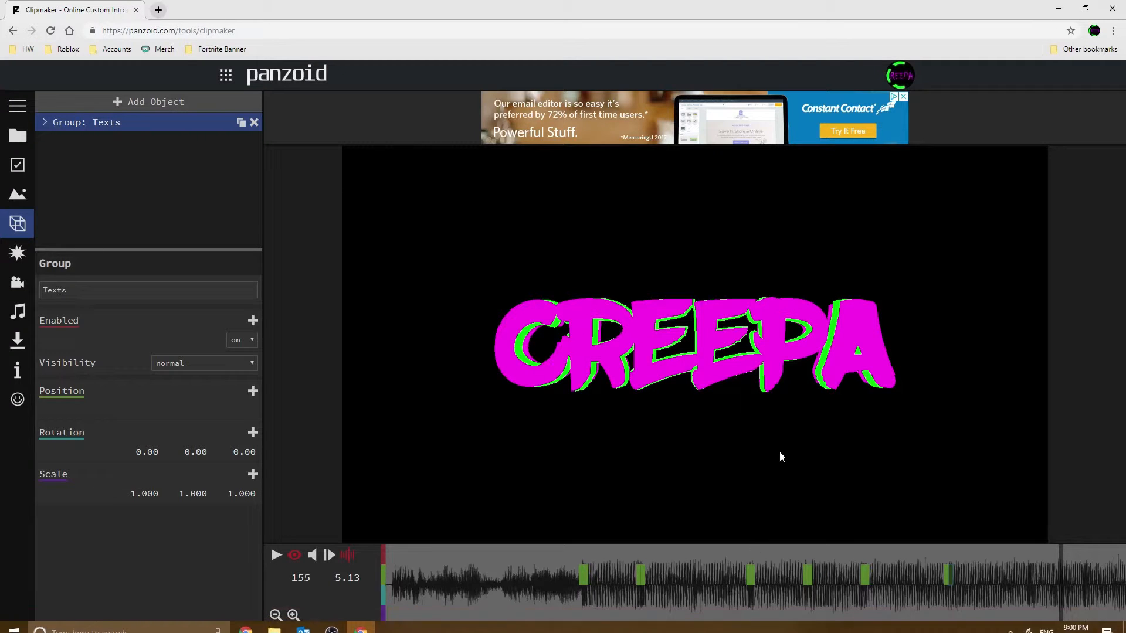
drag(764, 631, 1073, 632)
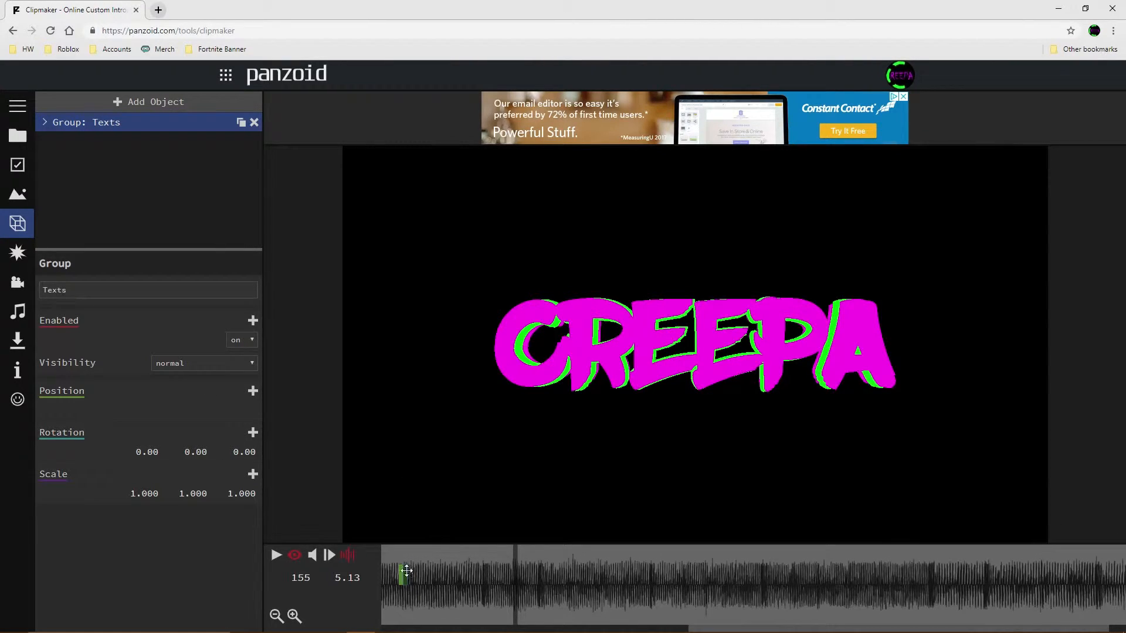
click(484, 585)
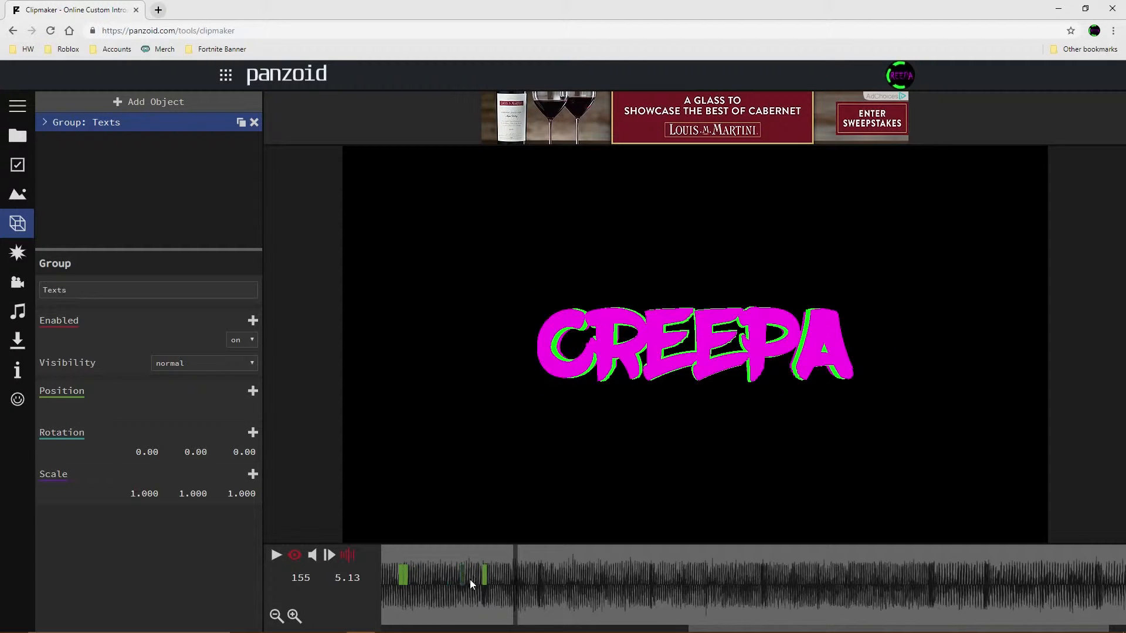
click(490, 579)
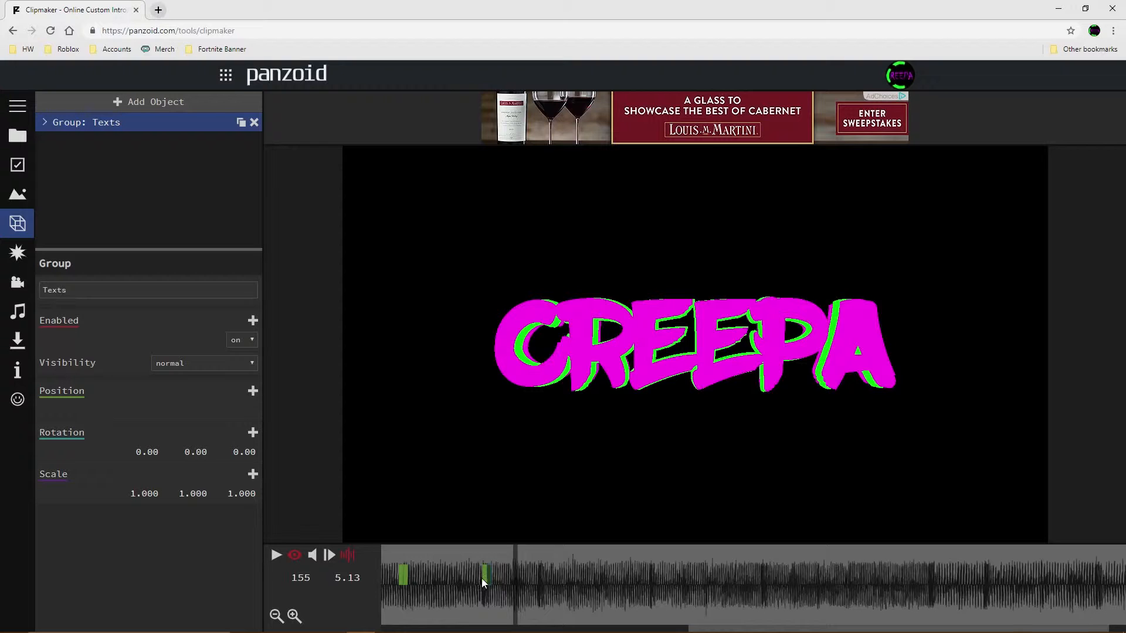
click(538, 586)
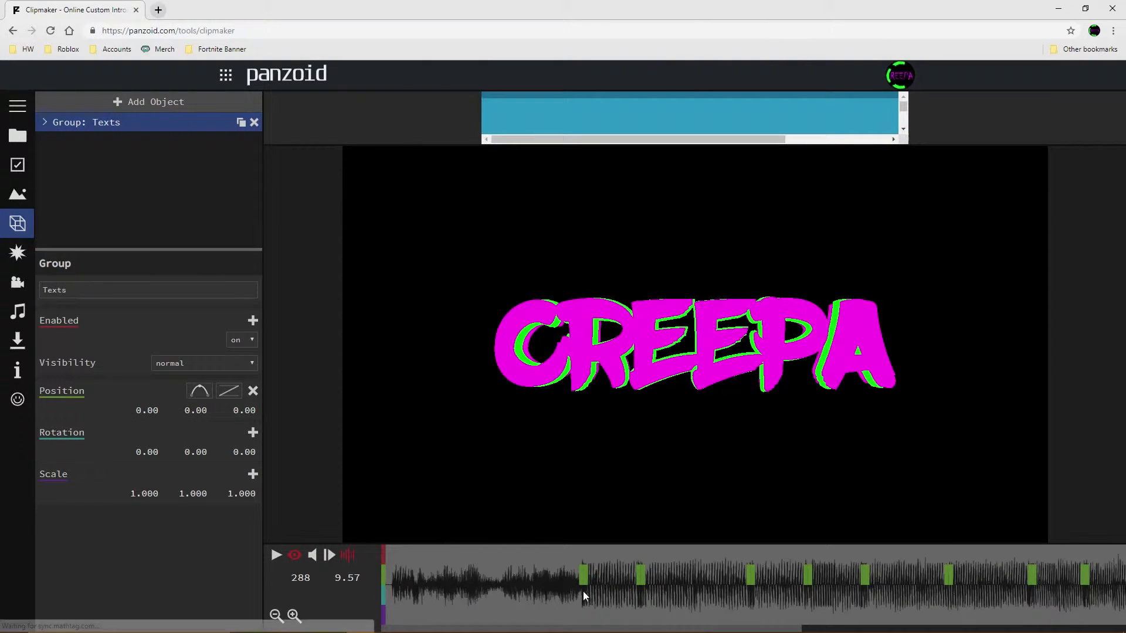
Play the full intro from frame 1 to review all the beat-synced text pulses.
click(413, 577)
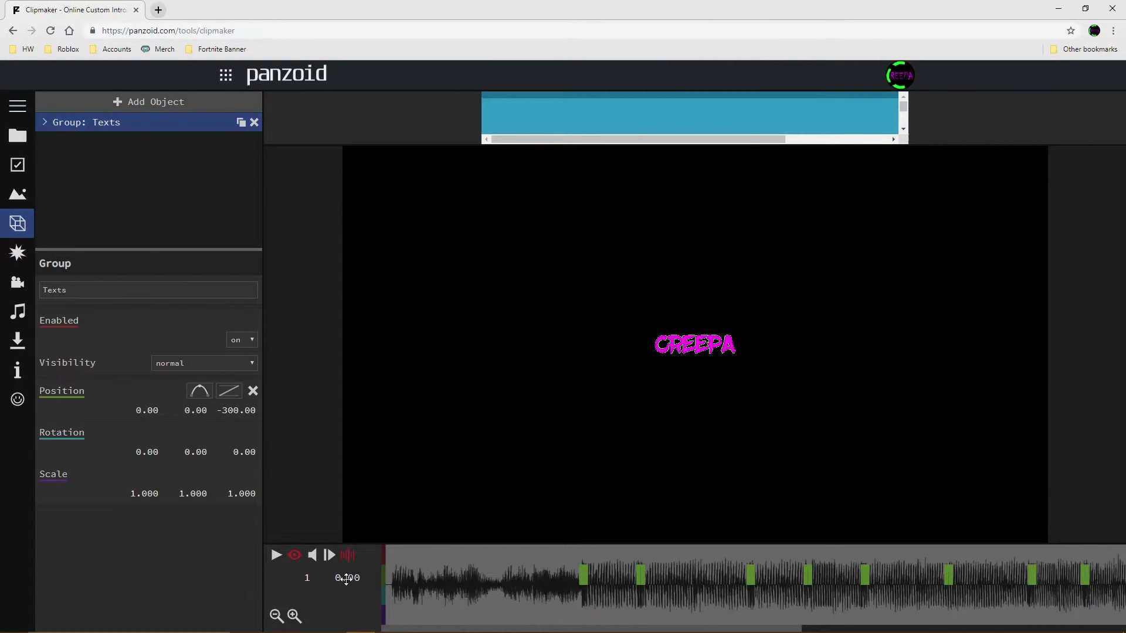
key(space)
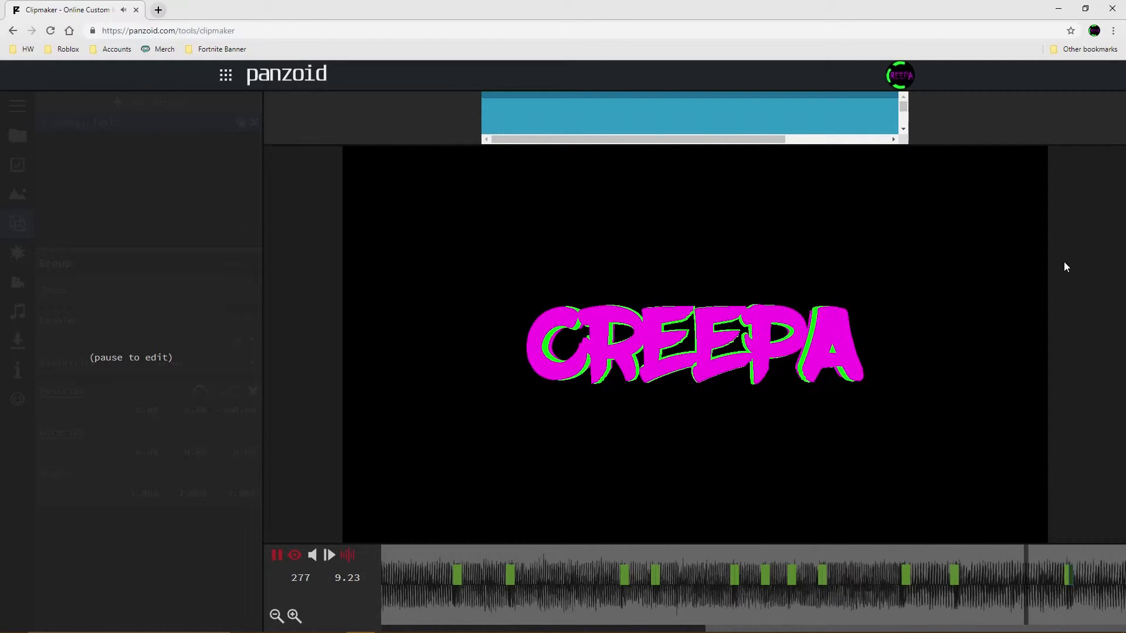
key(space)
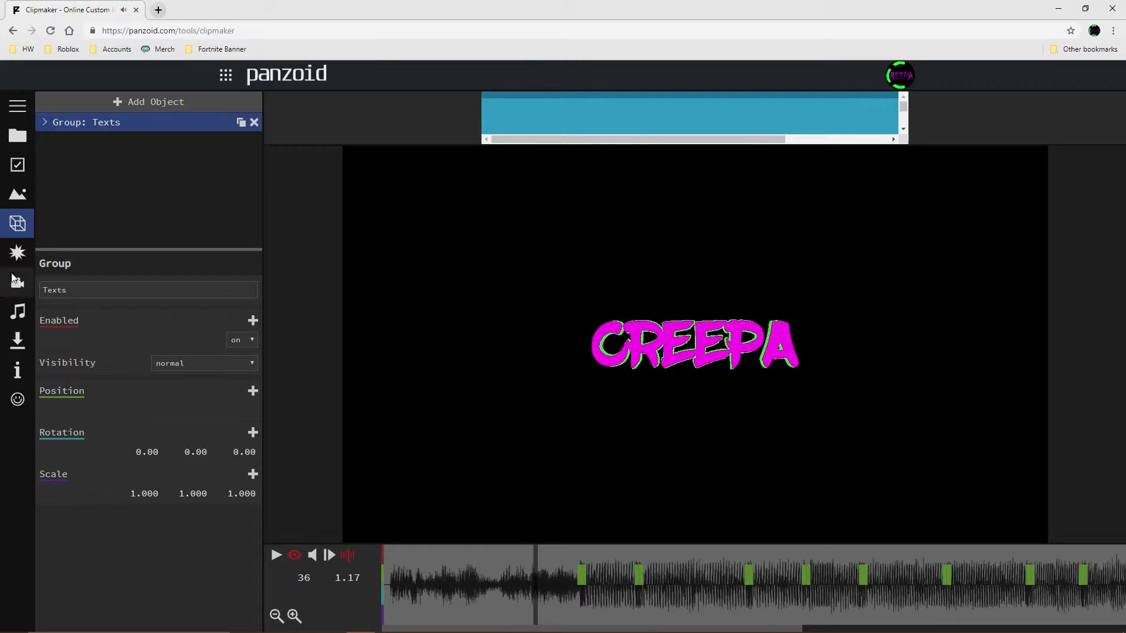
Add a rotation keyframe with a Z value of 388.10 to the Texts group and place it at frame 46.
click(20, 255)
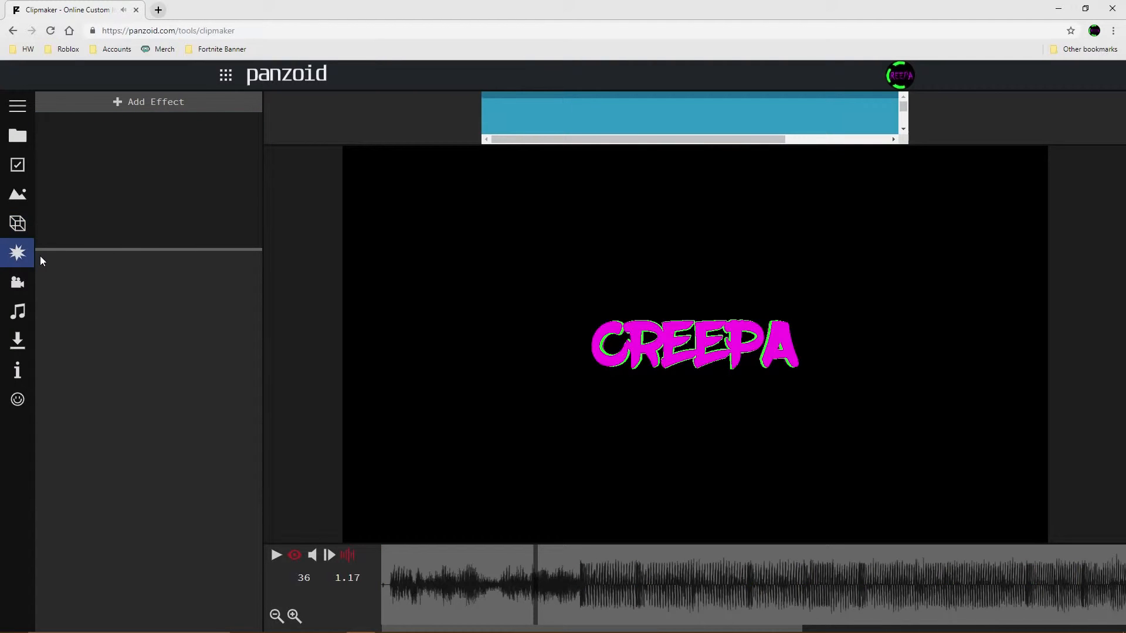
click(18, 223)
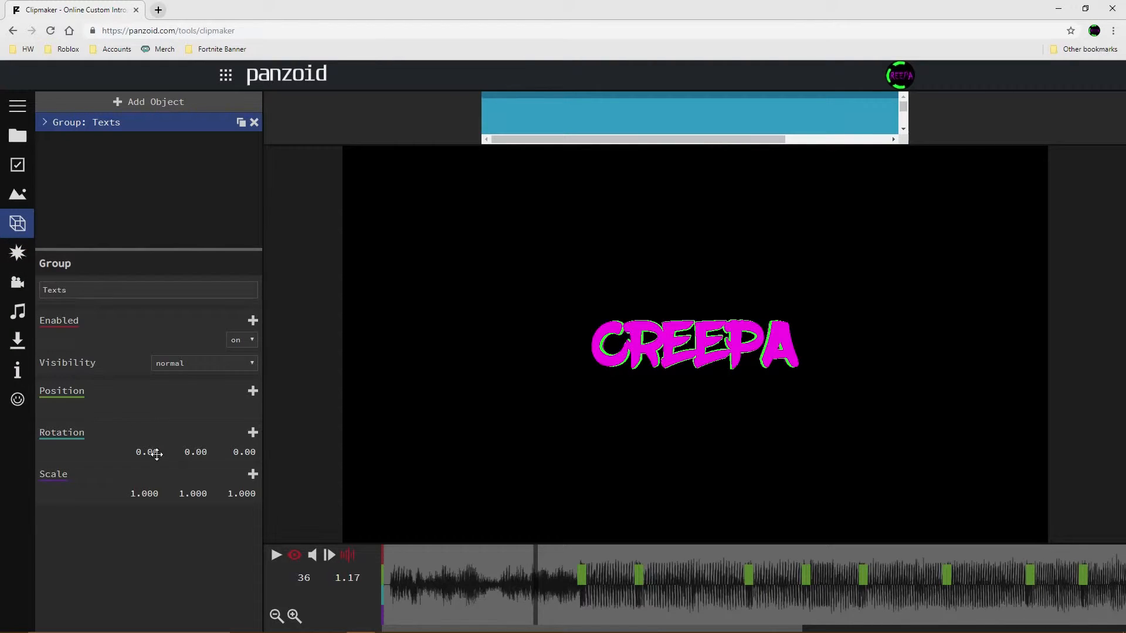
click(584, 581)
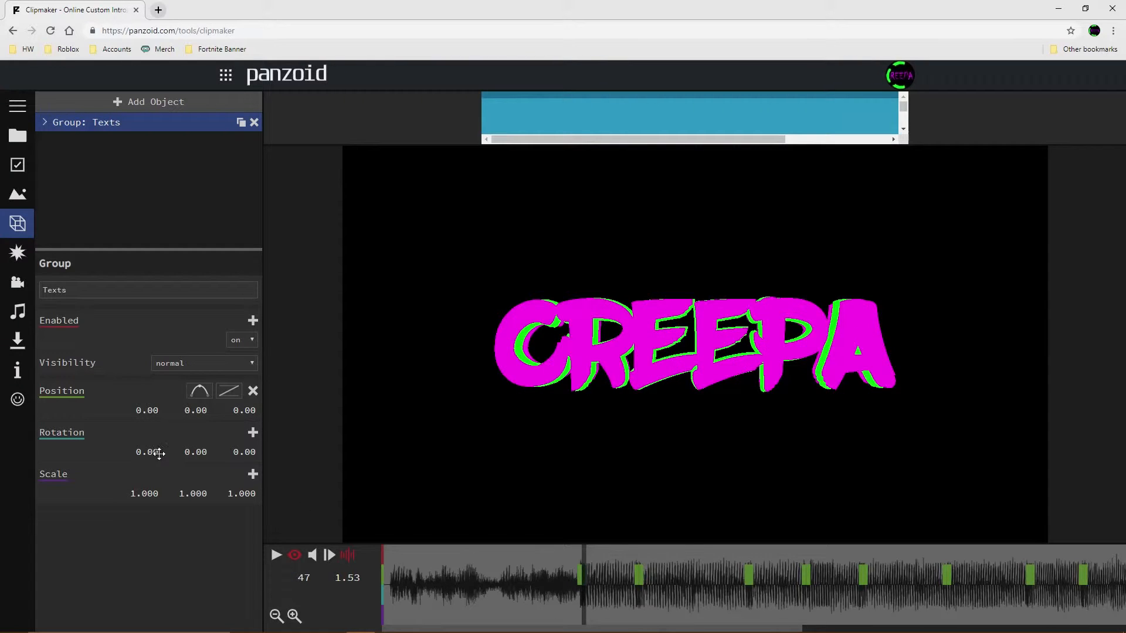
click(253, 434)
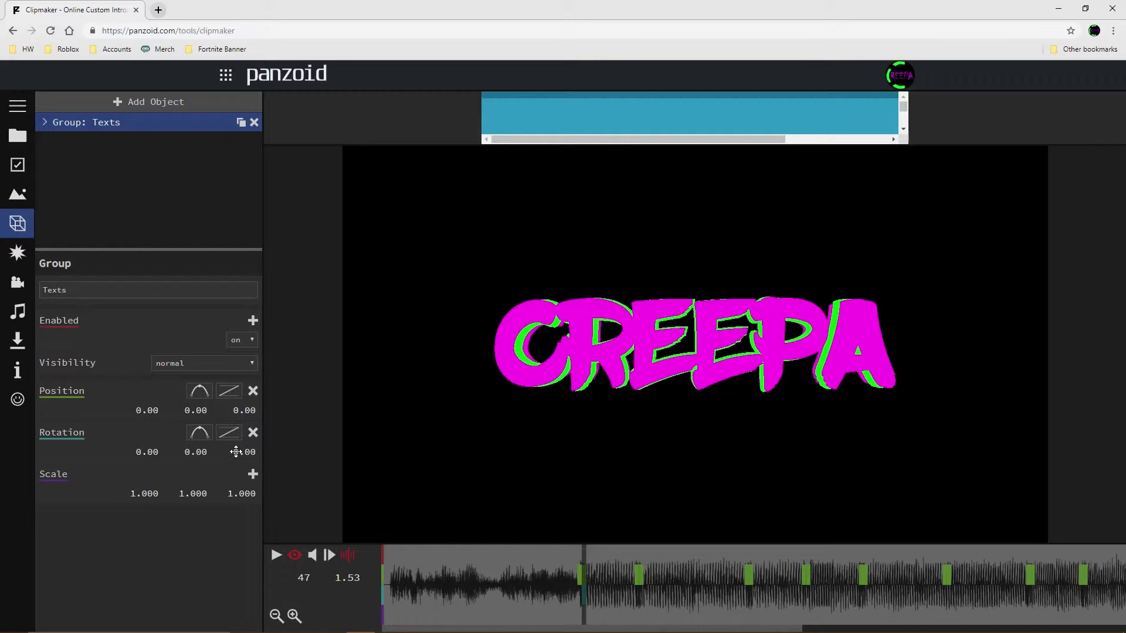
drag(242, 453, 958, 404)
drag(241, 452, 1122, 358)
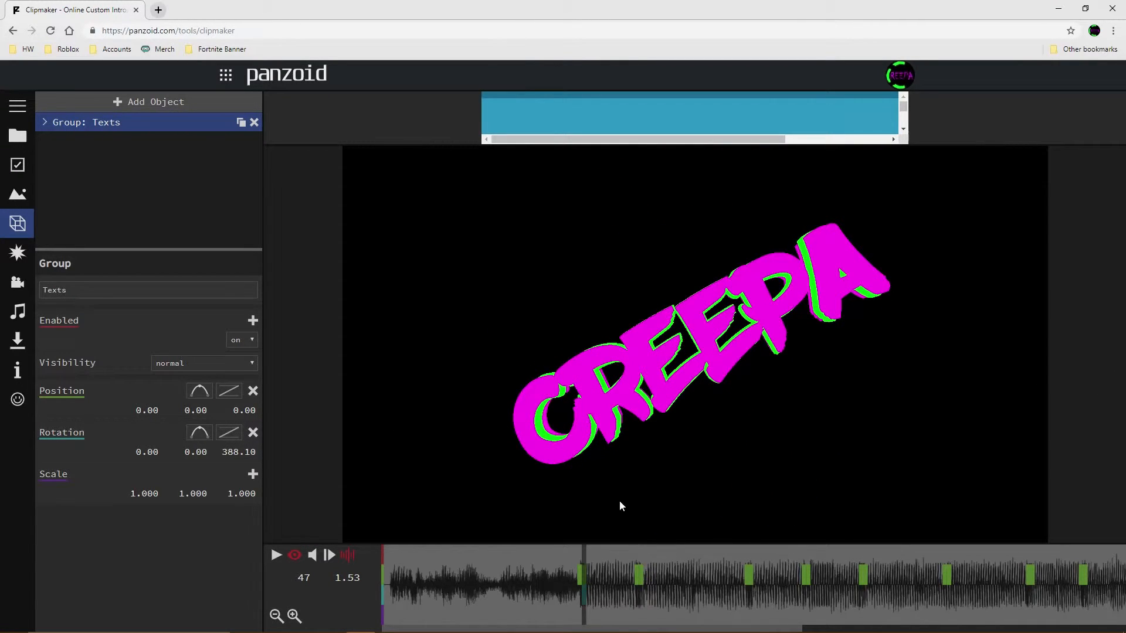
drag(388, 571, 554, 576)
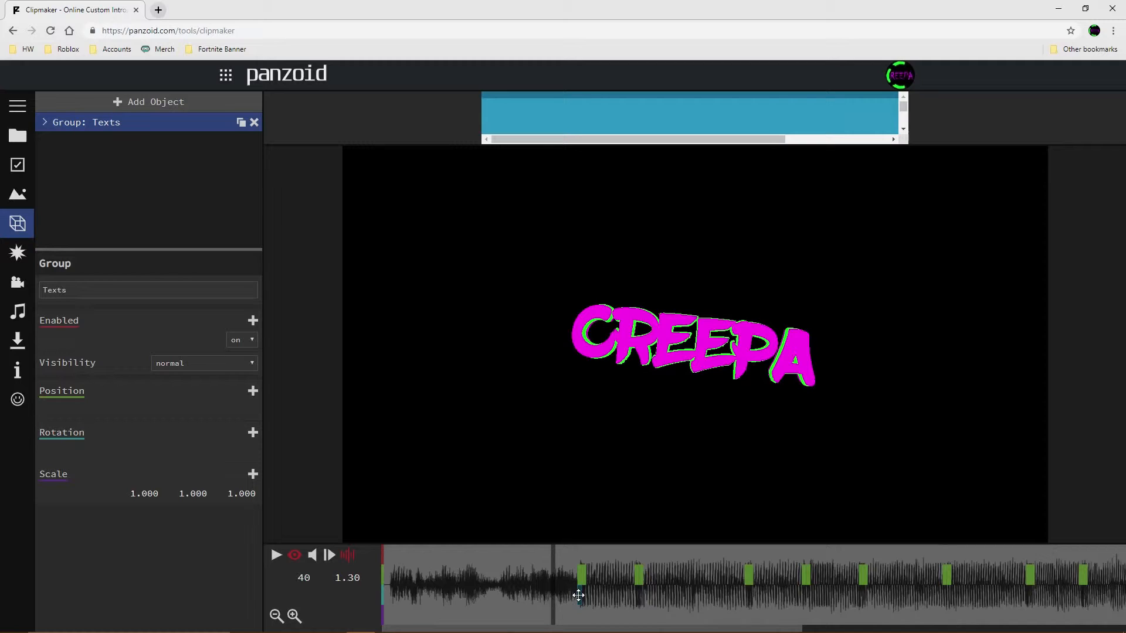
click(579, 592)
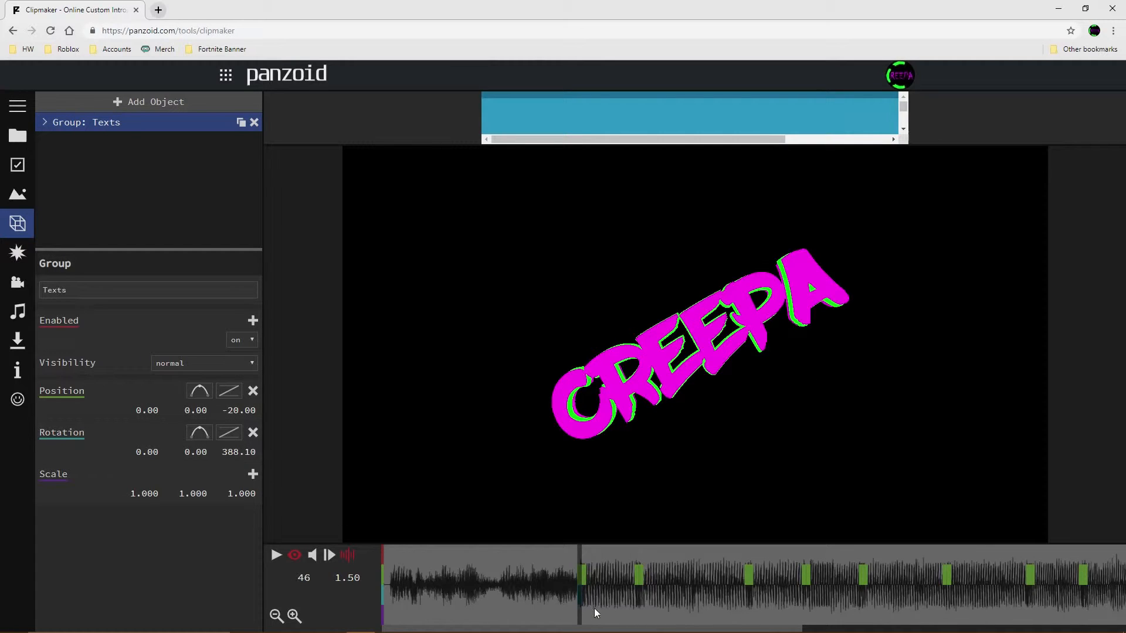
Add another rotation keyframe to the Texts group at frame 47 and set its Z rotation to 400.
click(584, 599)
click(253, 433)
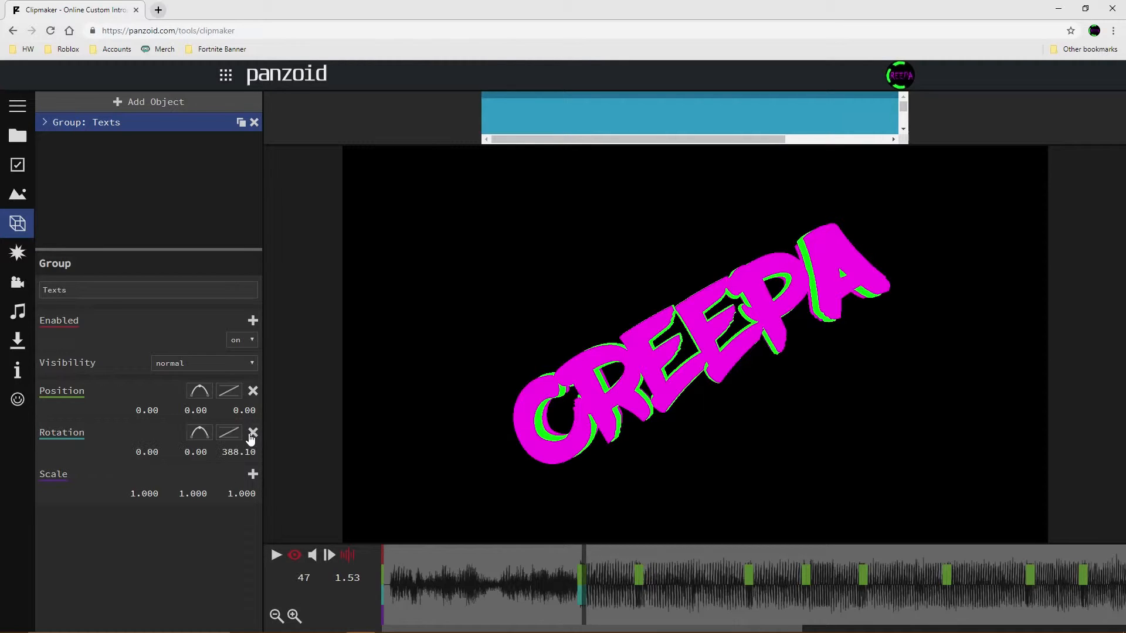
click(238, 450)
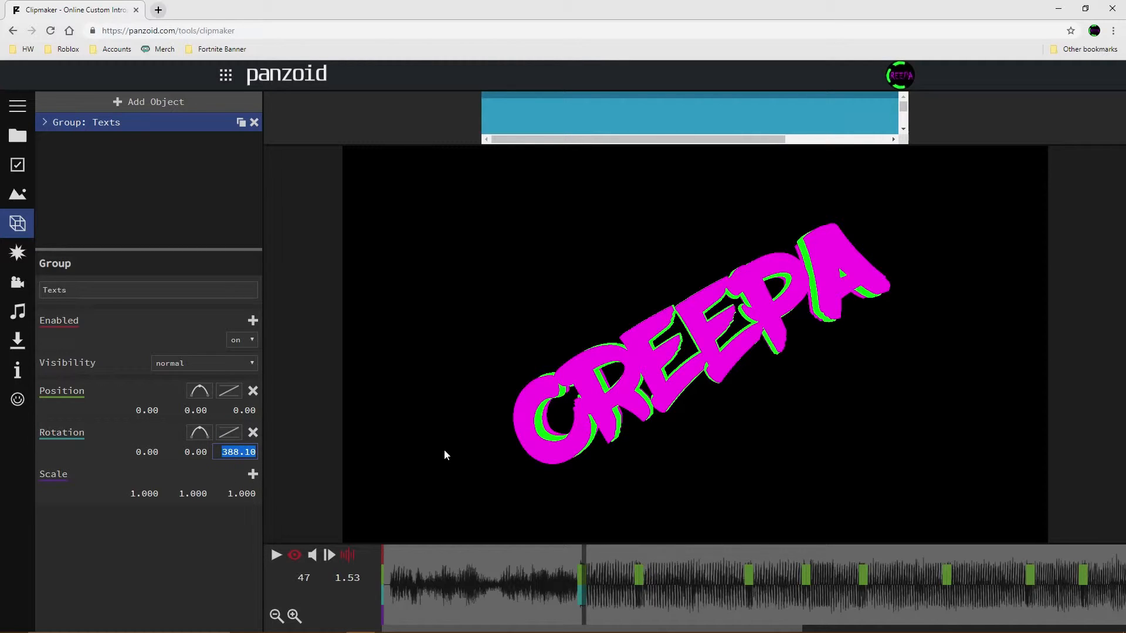
text(400)
key(Return)
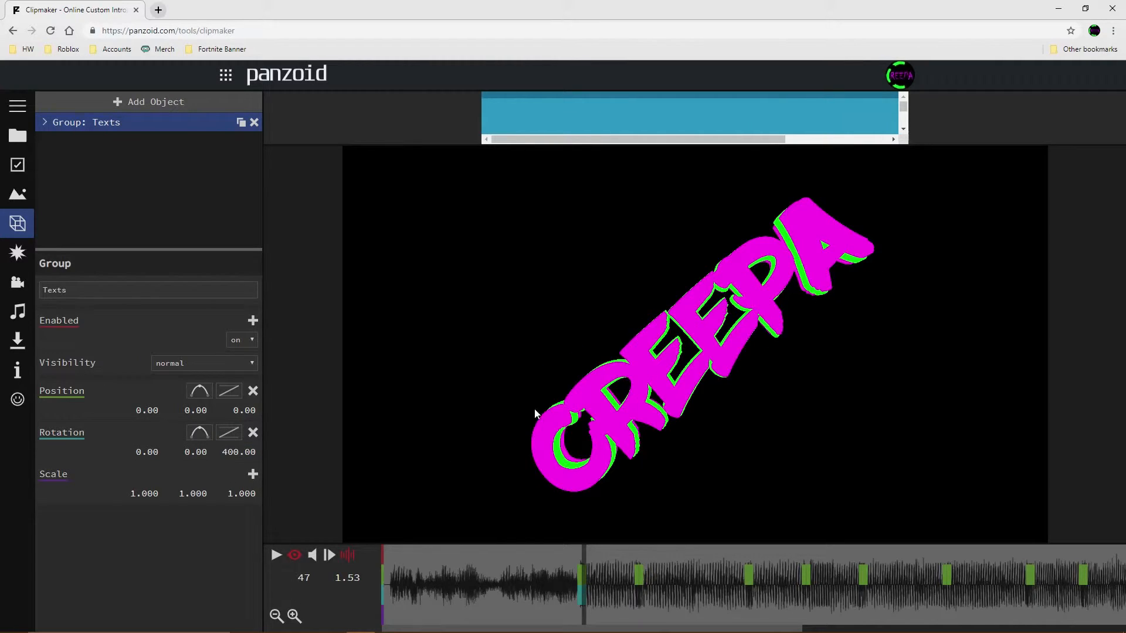
Set the frame 47 rotation keyframe's Y and X values to 300 each.
click(255, 450)
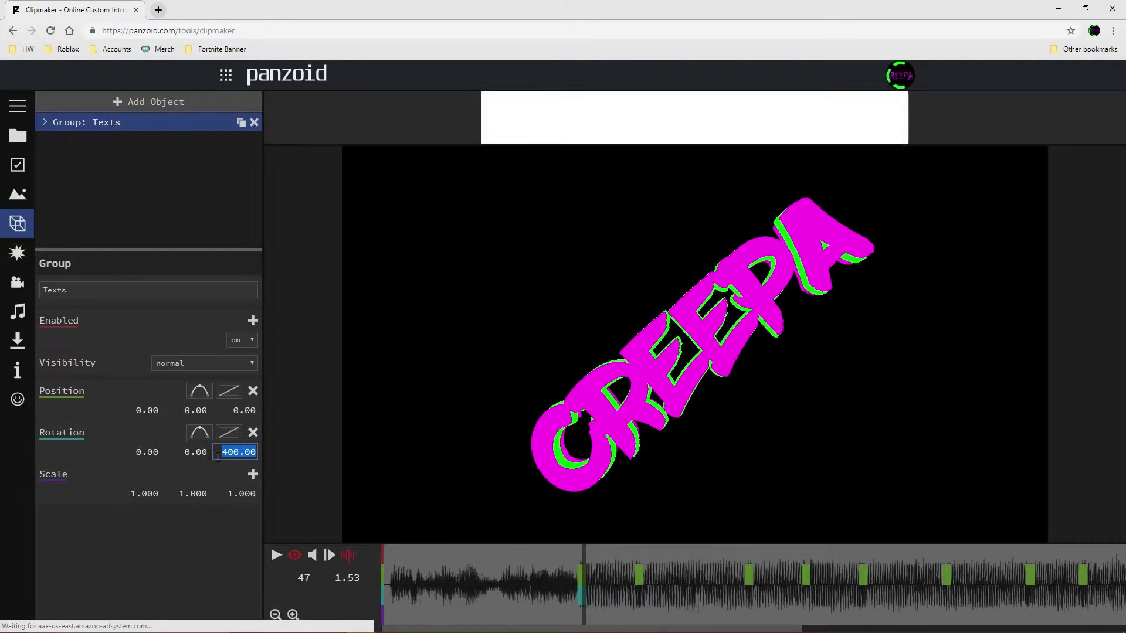
key(shift+Tab)
text(300)
key(Return)
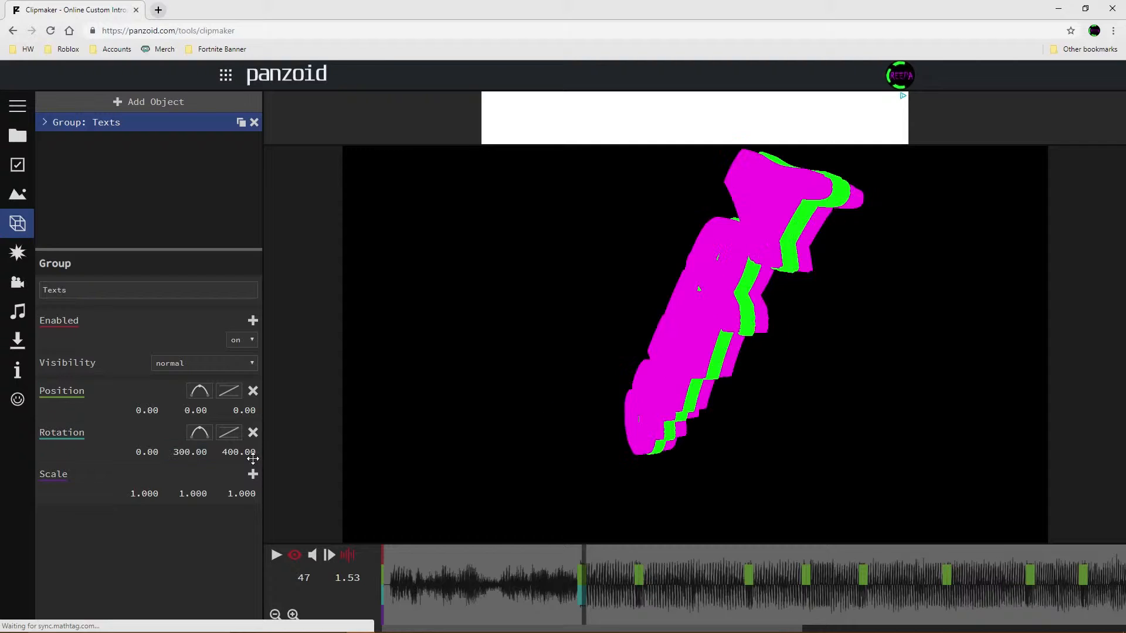
click(151, 450)
text(300)
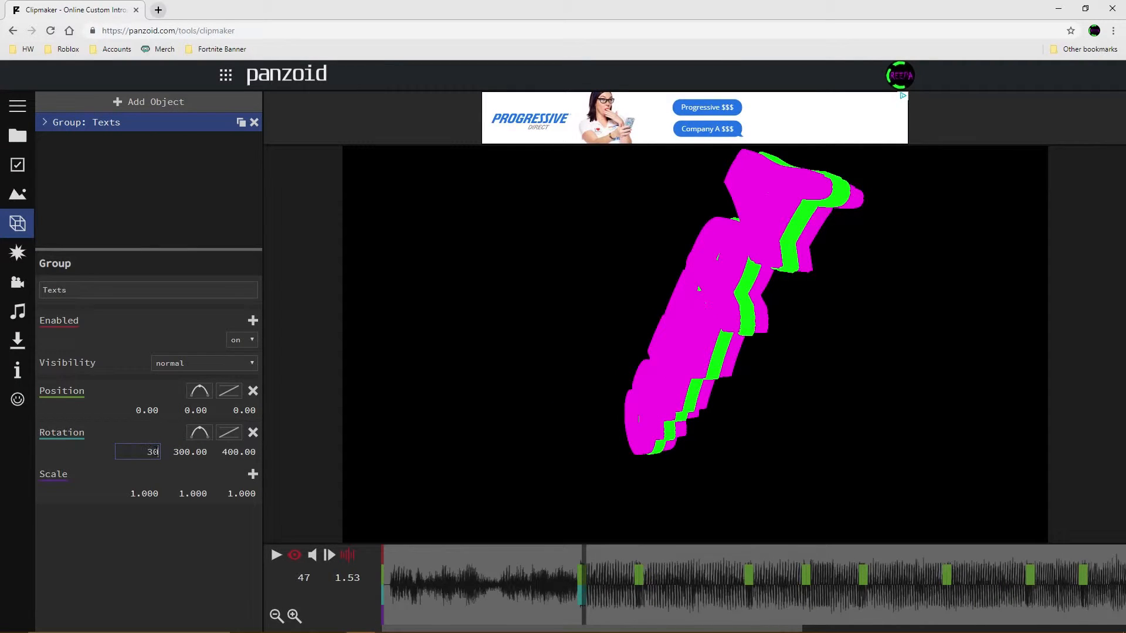
key(Return)
Preview the rotation from the start of the intro and delete the rotation keyframe at frame 47.
click(404, 576)
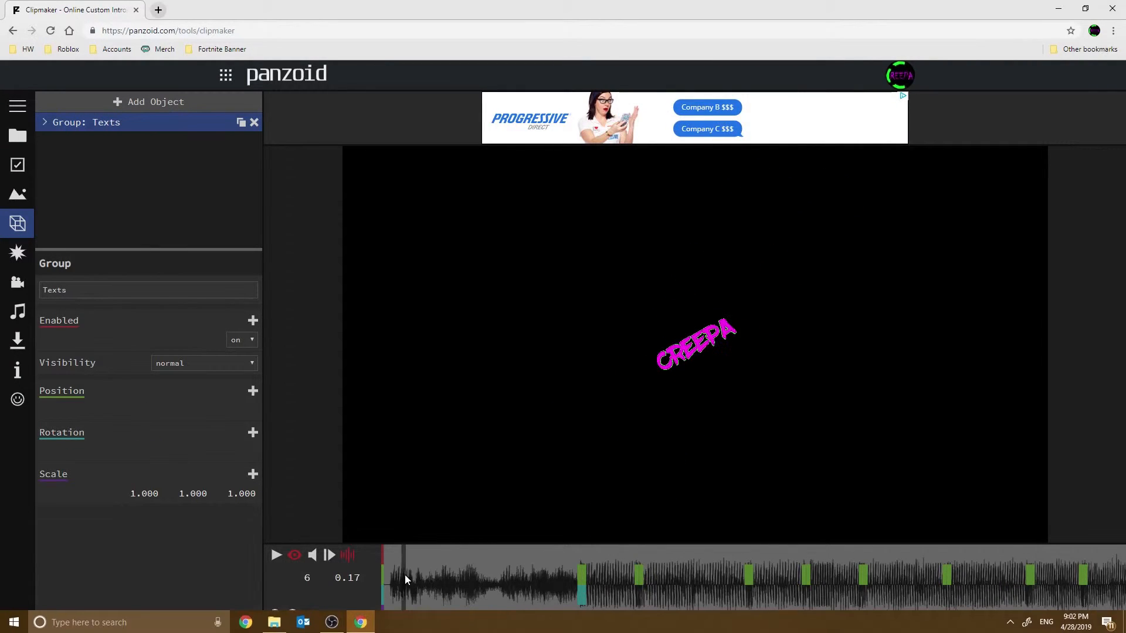
key(space)
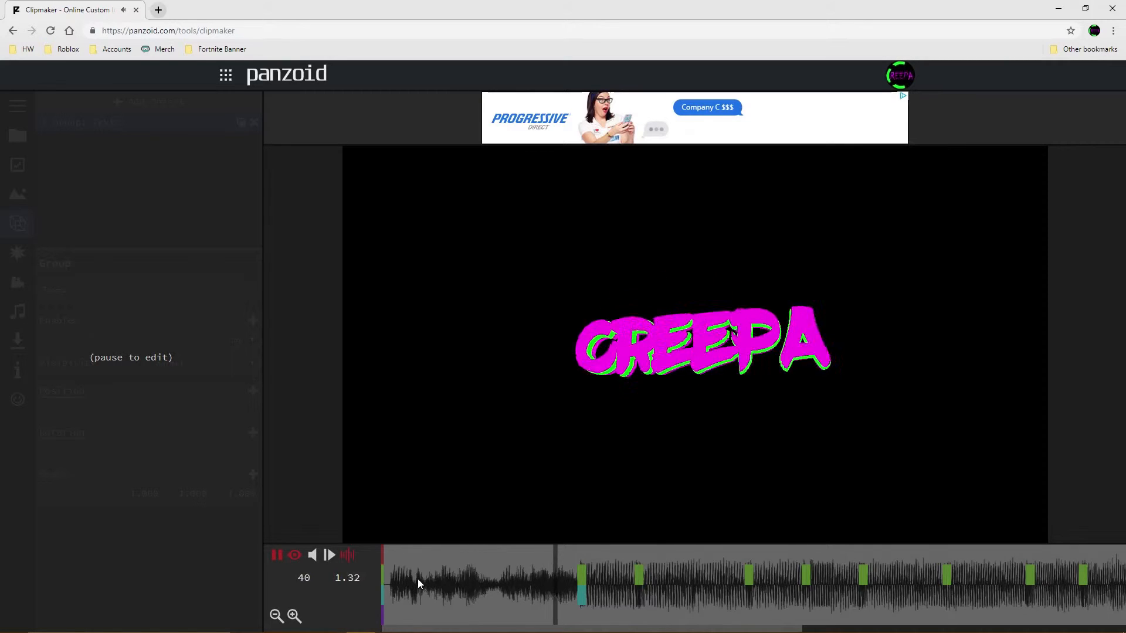
click(586, 604)
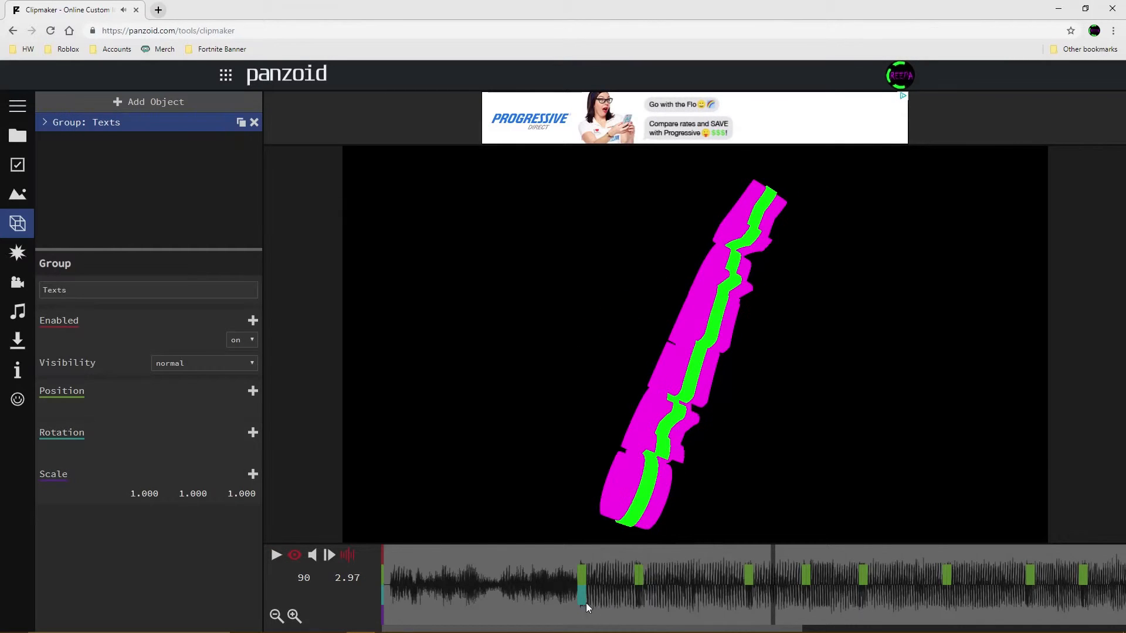
right_click(585, 604)
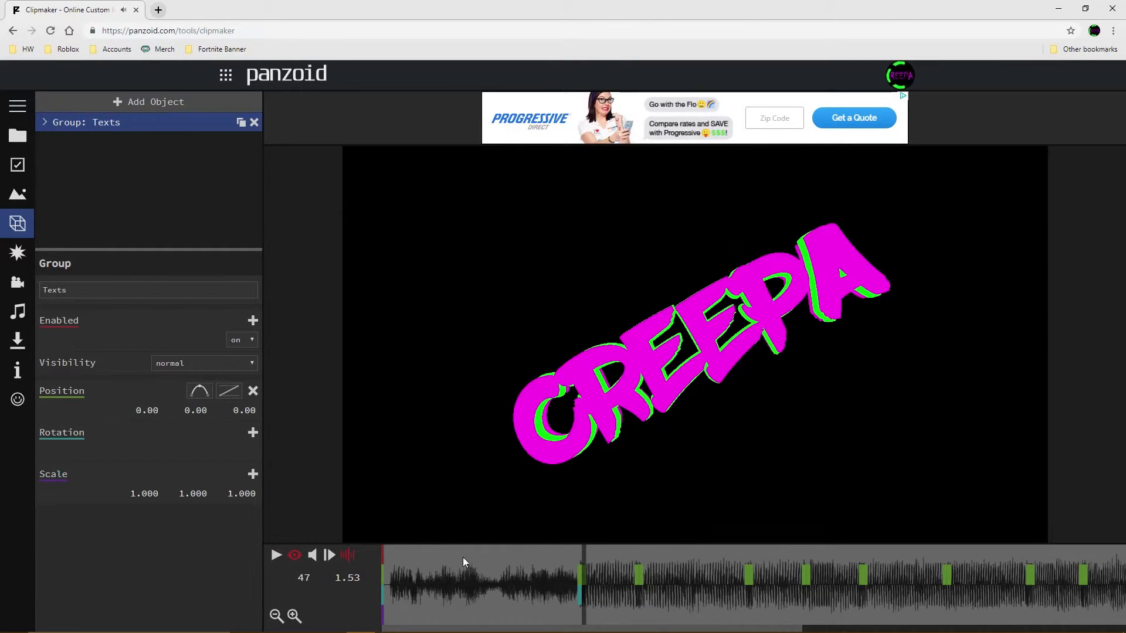
Play the intro from before the first beat to check the text's spin into the 388.10 rotation.
click(461, 562)
key(space)
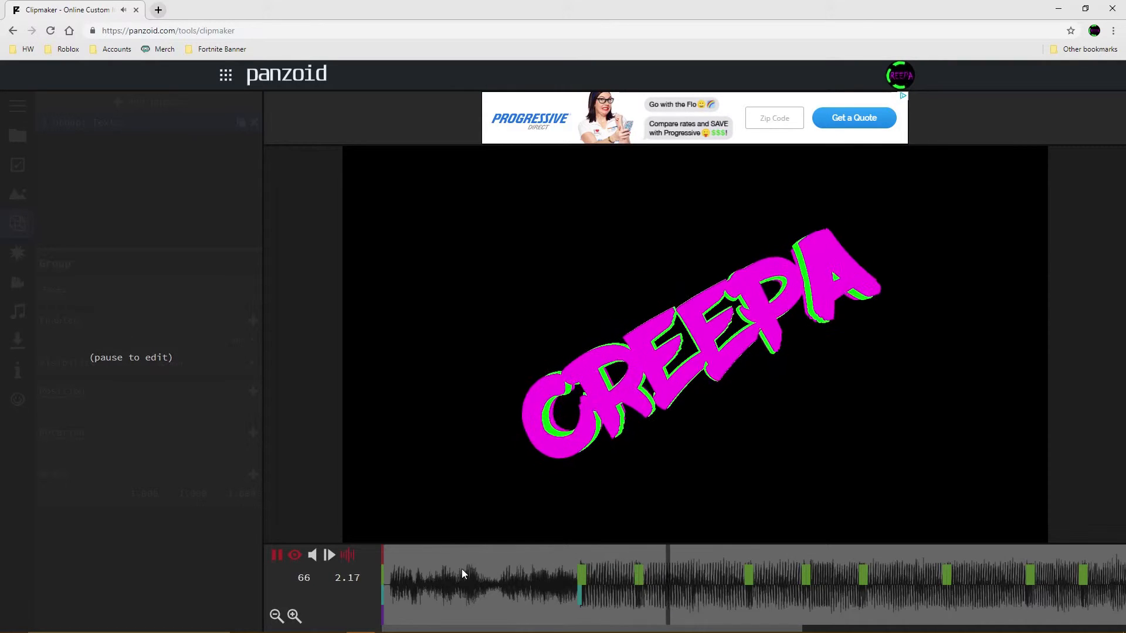
key(space)
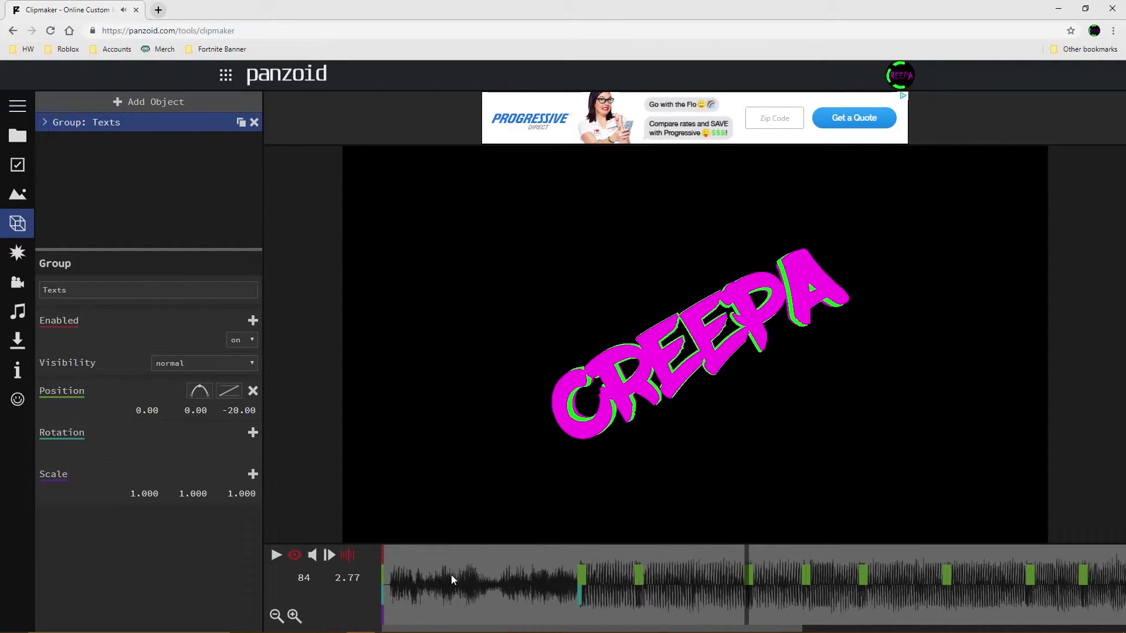
Add a rotation keyframe holding Z 388.10 at frame 84 and move it back to about frame 73.
drag(451, 579, 746, 580)
click(253, 434)
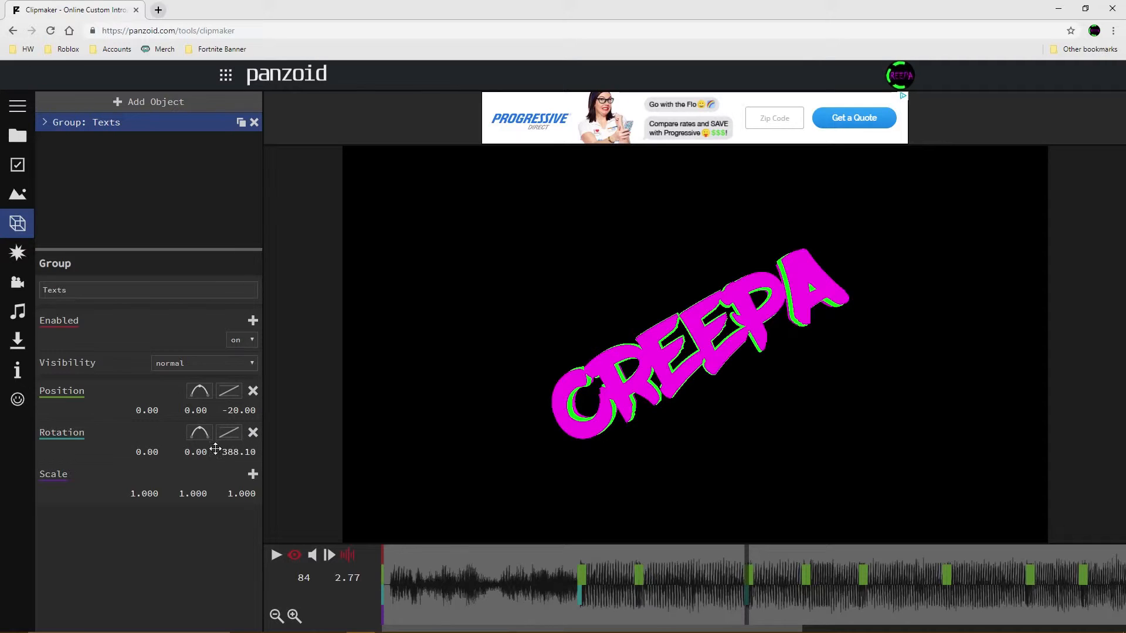
click(579, 593)
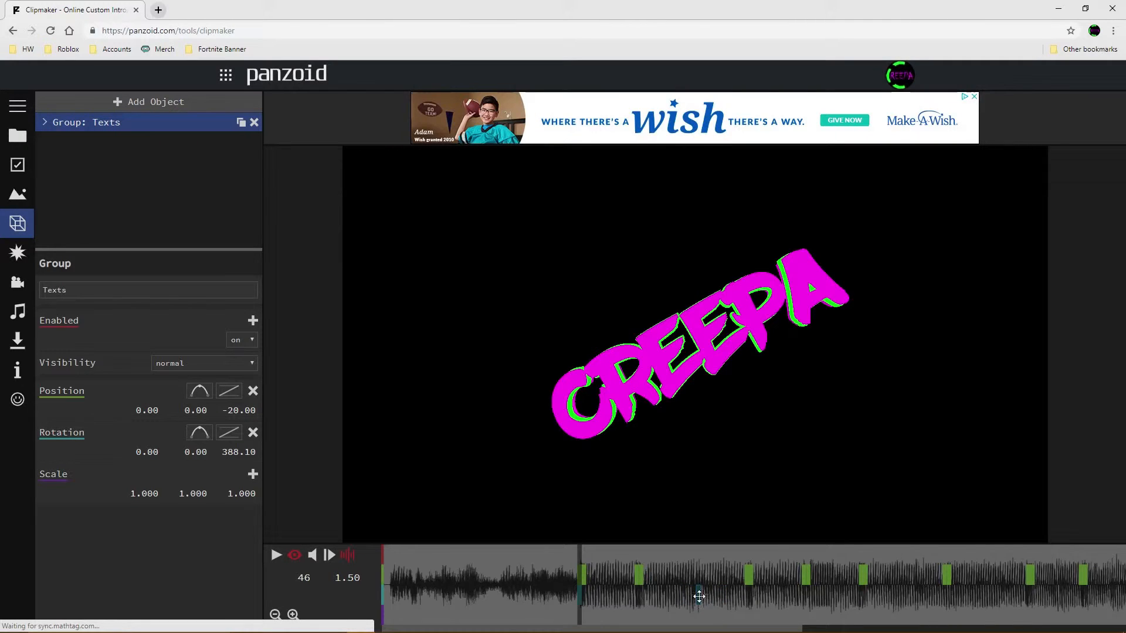
click(747, 593)
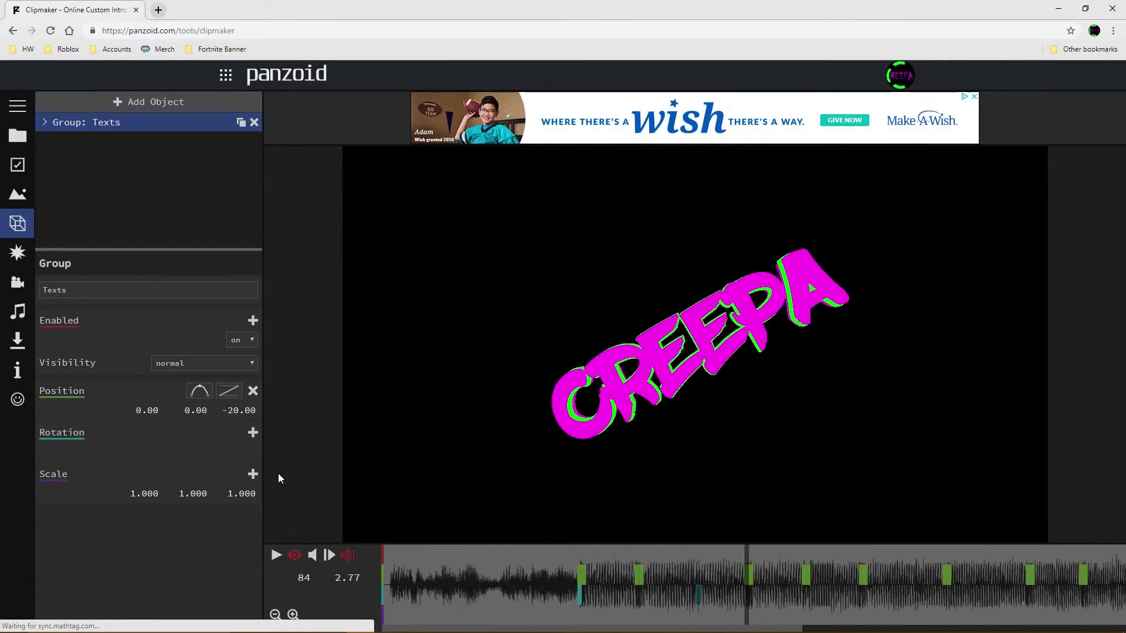
Add a rotation keyframe to the Texts group at frame 84 and set its Z rotation to 100.
click(252, 436)
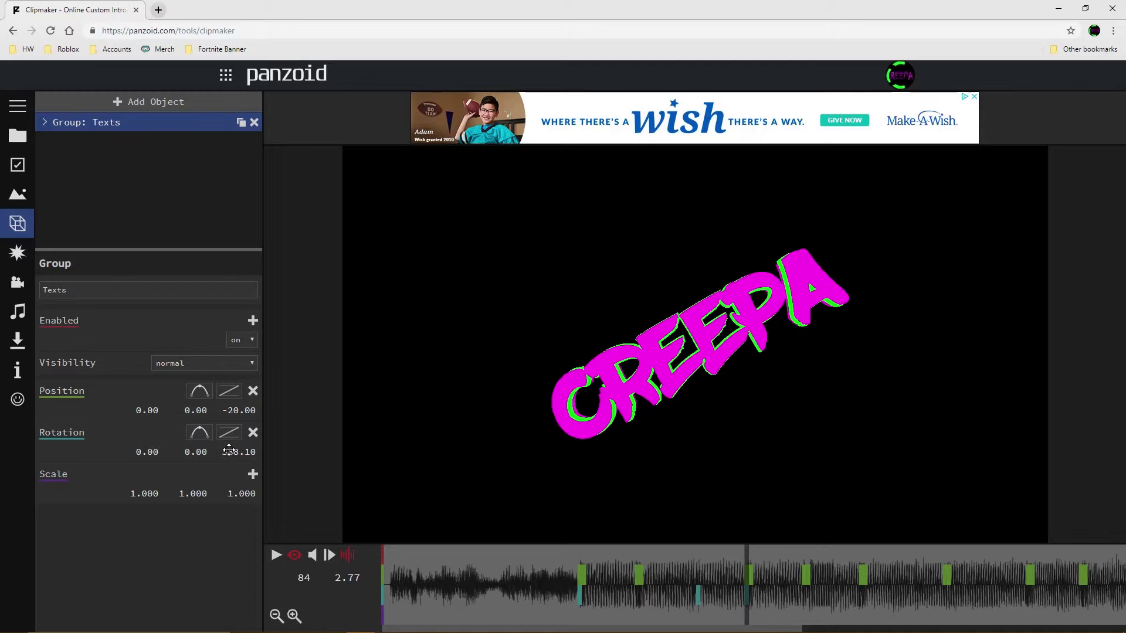
click(229, 450)
text(541)
key(Return)
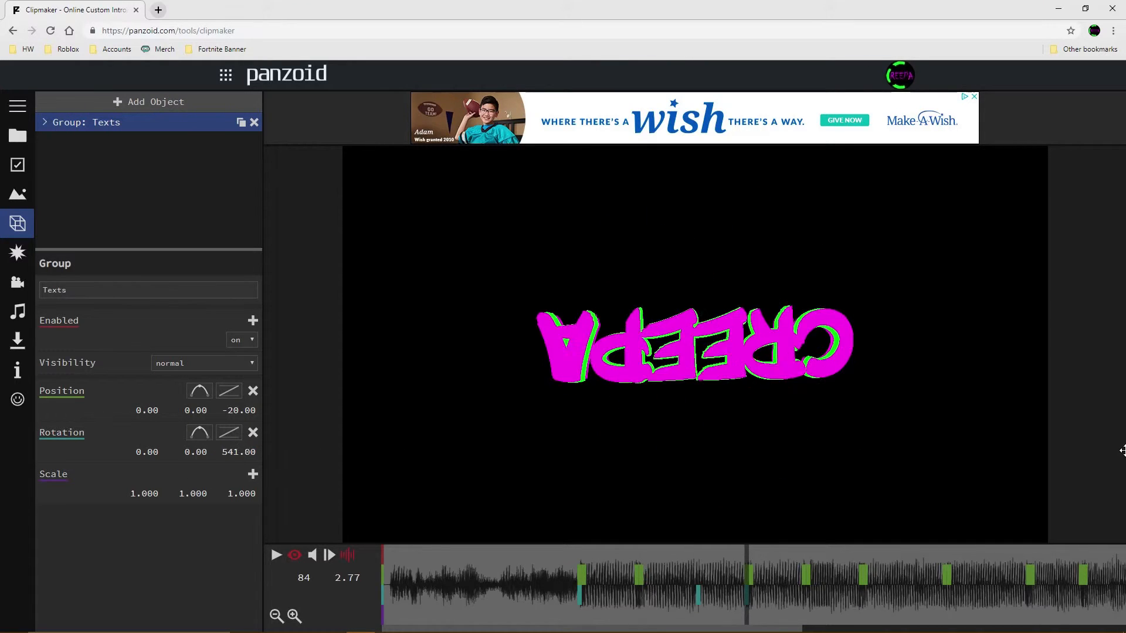
drag(1123, 451, 10, 402)
click(240, 452)
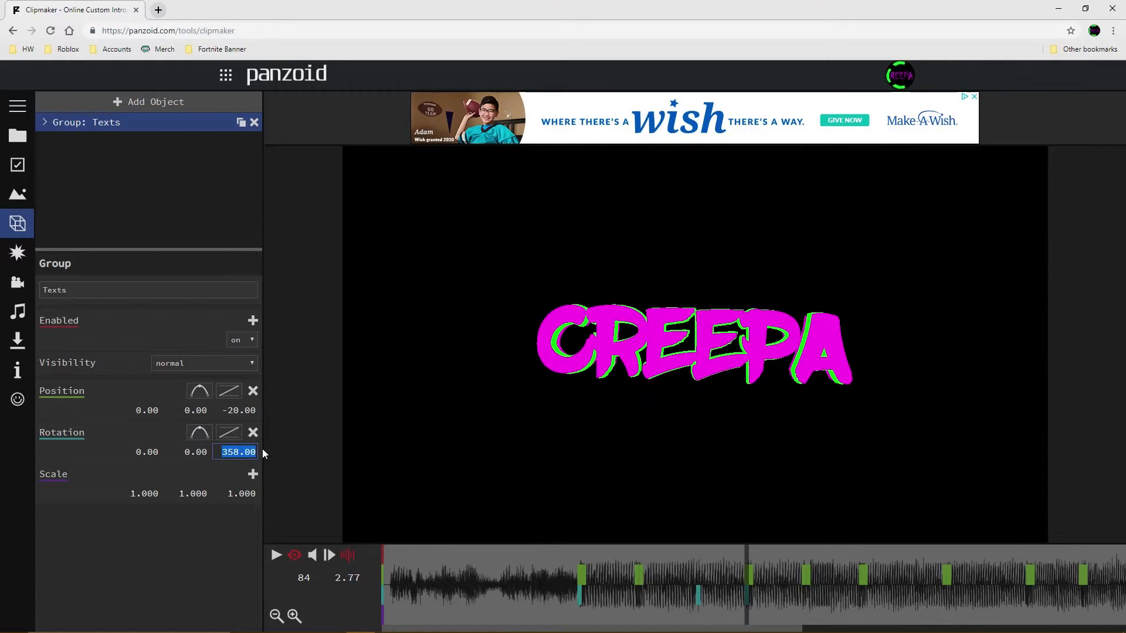
text(100)
key(Return)
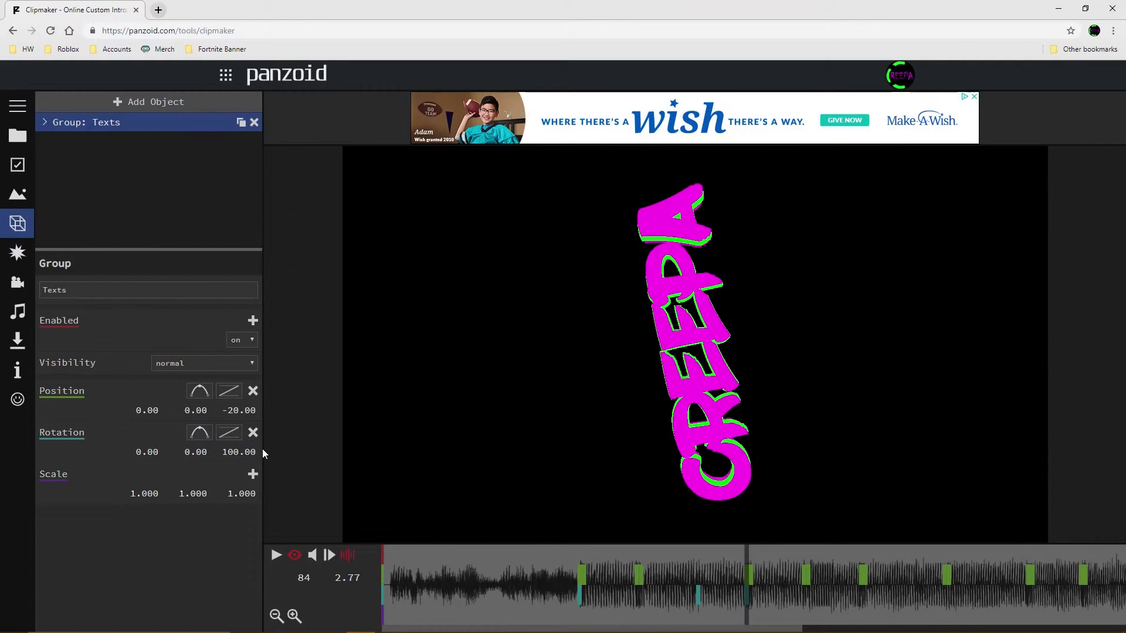
Set the frame 84 rotation keyframe's Y value to 10 and its X value to 11.
click(200, 451)
text(10)
key(Return)
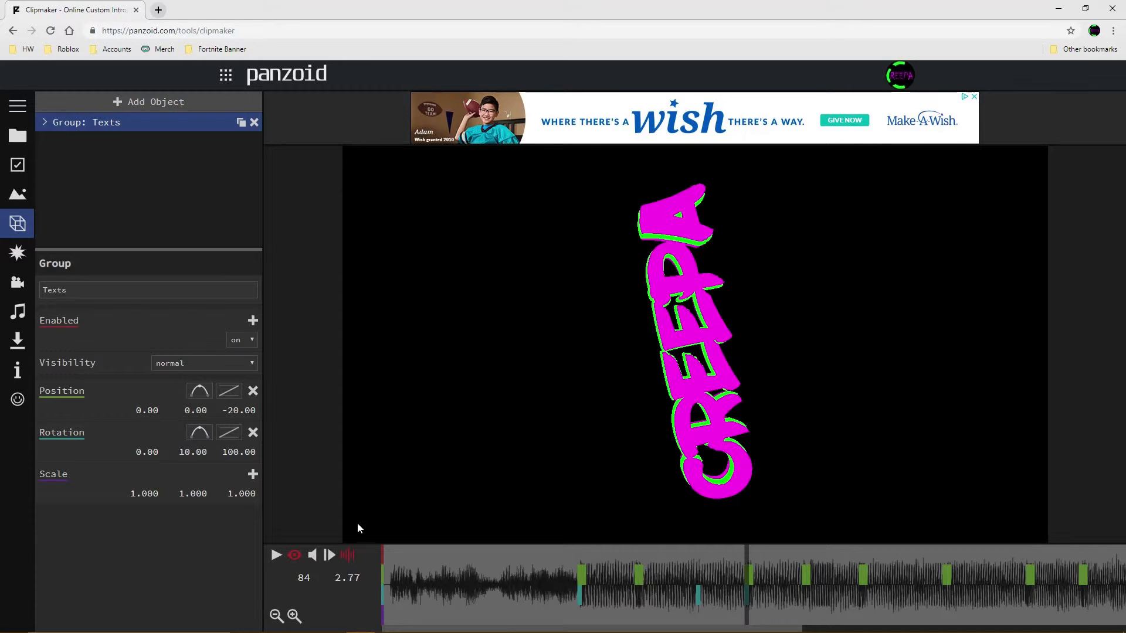
click(159, 453)
text(11)
key(Return)
Play the intro from the beginning to review the rotation through the beat at frame 84.
click(453, 574)
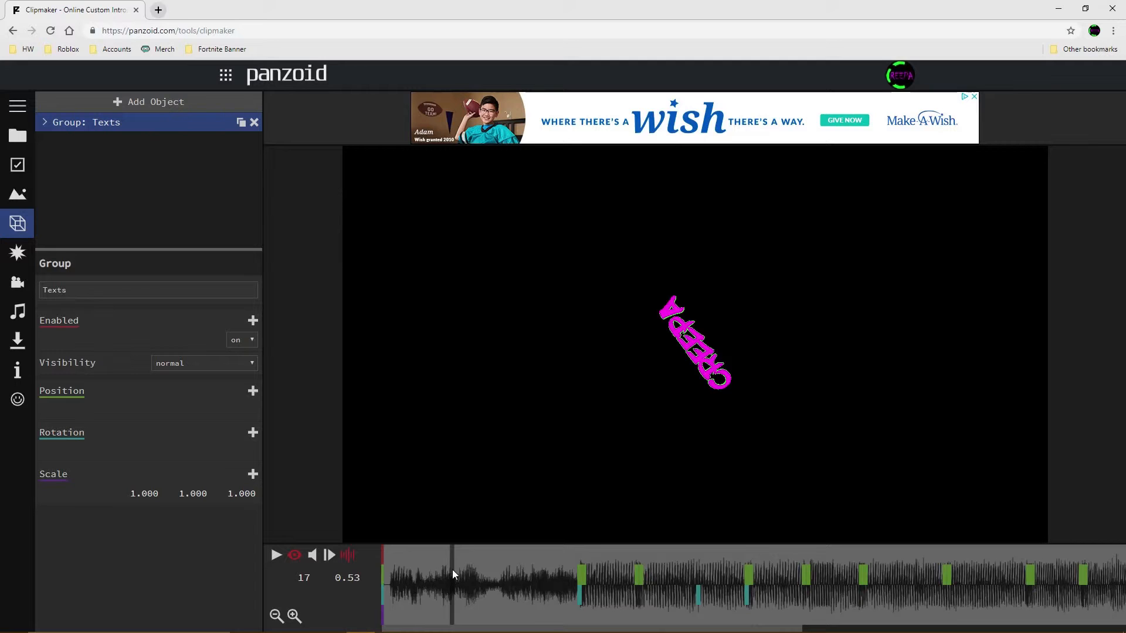
drag(442, 565, 376, 583)
key(space)
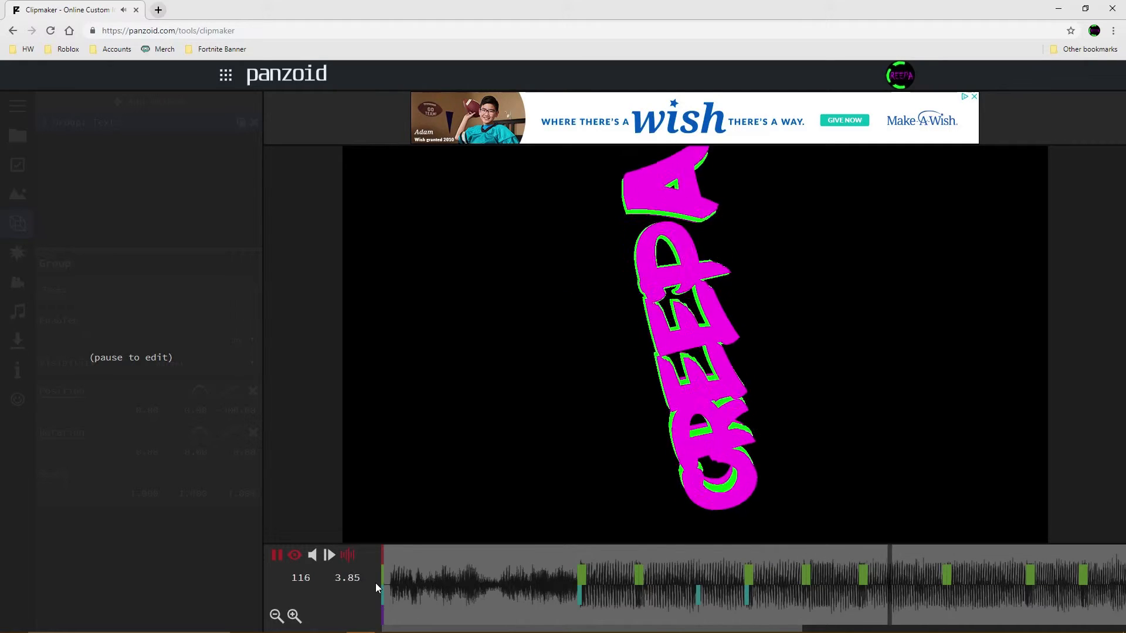
key(space)
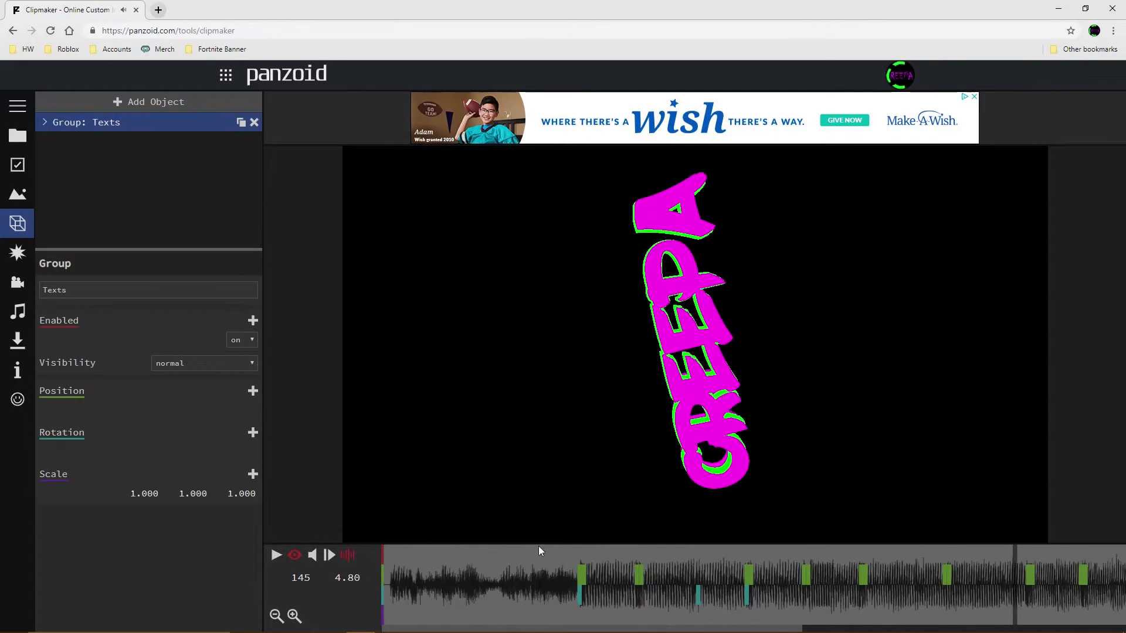
Add a rotation keyframe to the Texts group at frame 129 and set its Z rotation to -600.
mouse_move(935, 589)
mouse_down()
mouse_move(955, 591)
mouse_move(945, 593)
mouse_up()
click(251, 435)
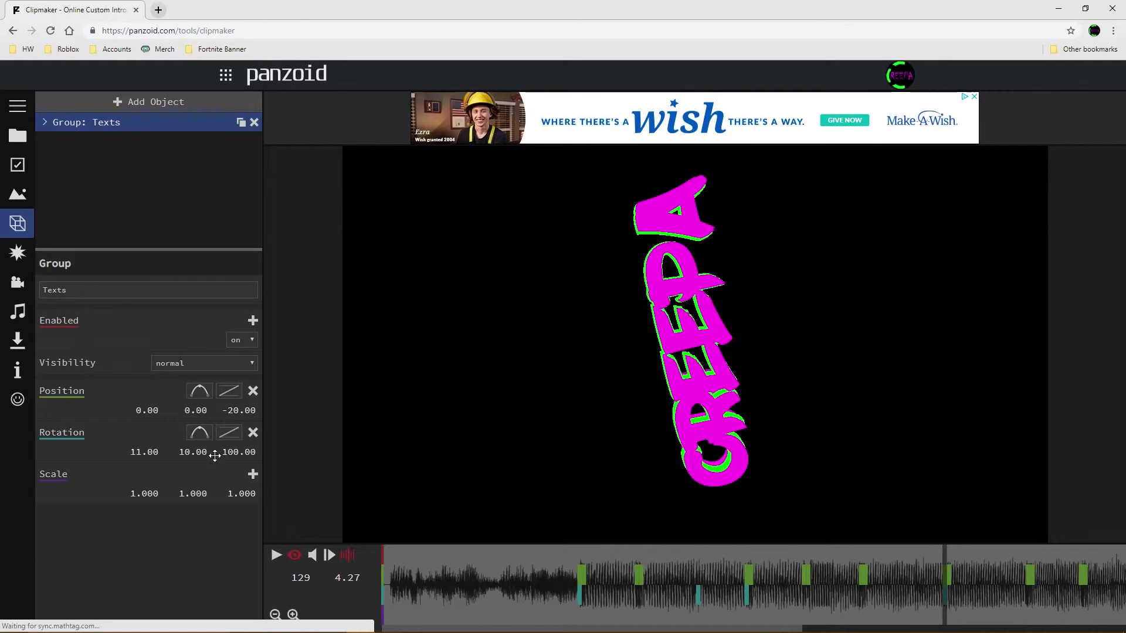
click(239, 452)
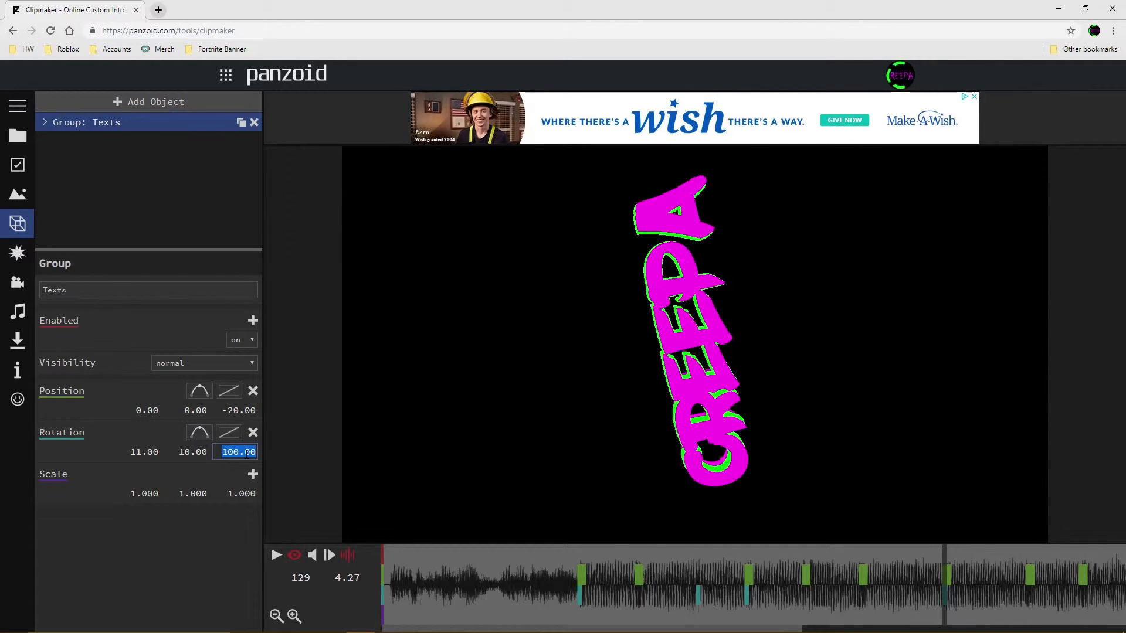
text(-600)
key(Return)
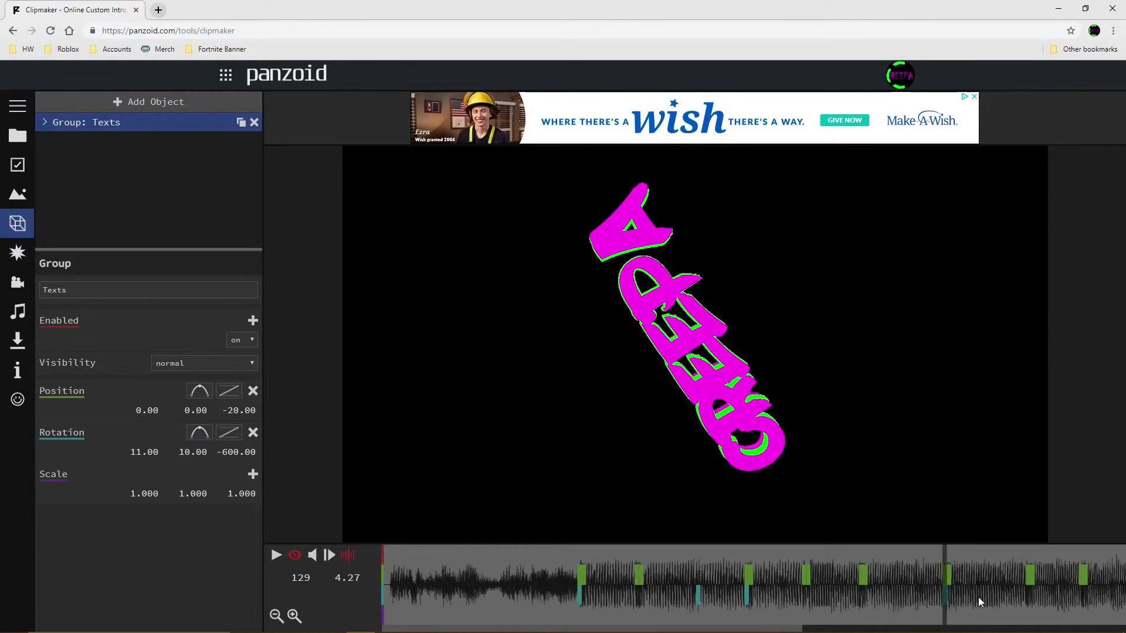
Add a rotation keyframe to the Texts group at frame 161 and set its Z rotation to -300.
click(1086, 590)
click(252, 437)
click(248, 452)
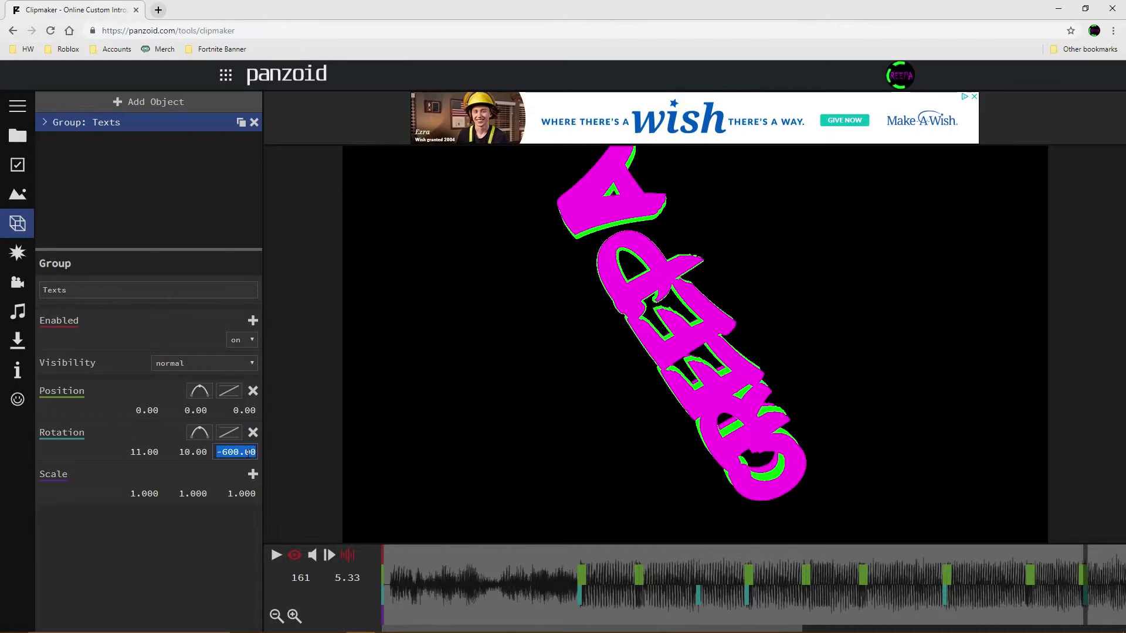
text(-3)
key(Return)
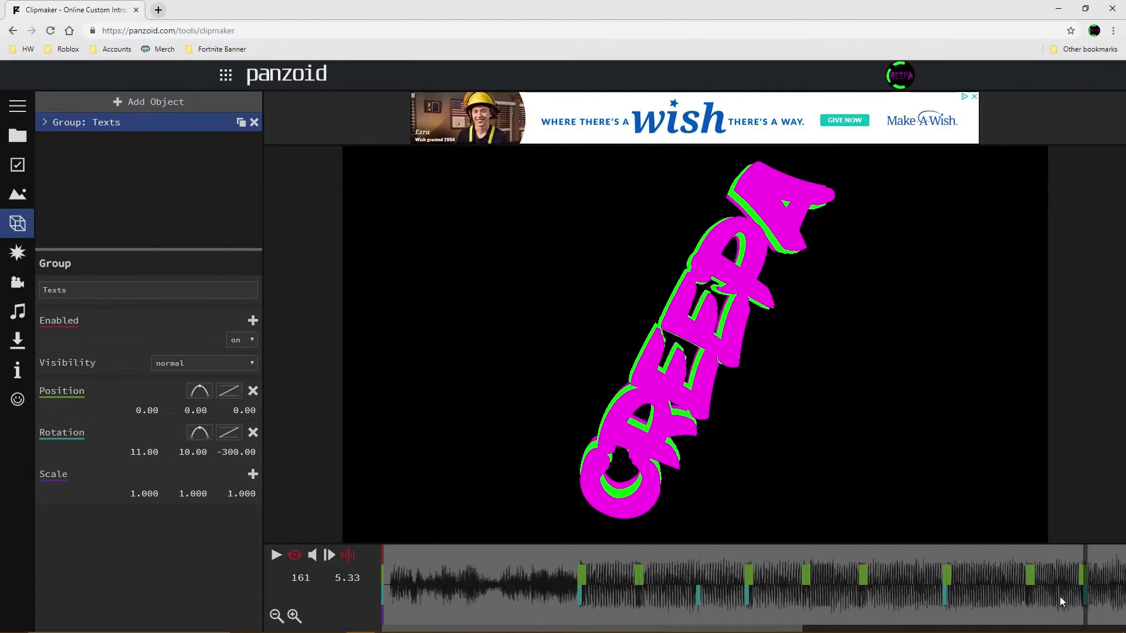
Set the X rotation of the Texts group's frame 161 keyframe to 60.
click(139, 452)
text(60)
key(Return)
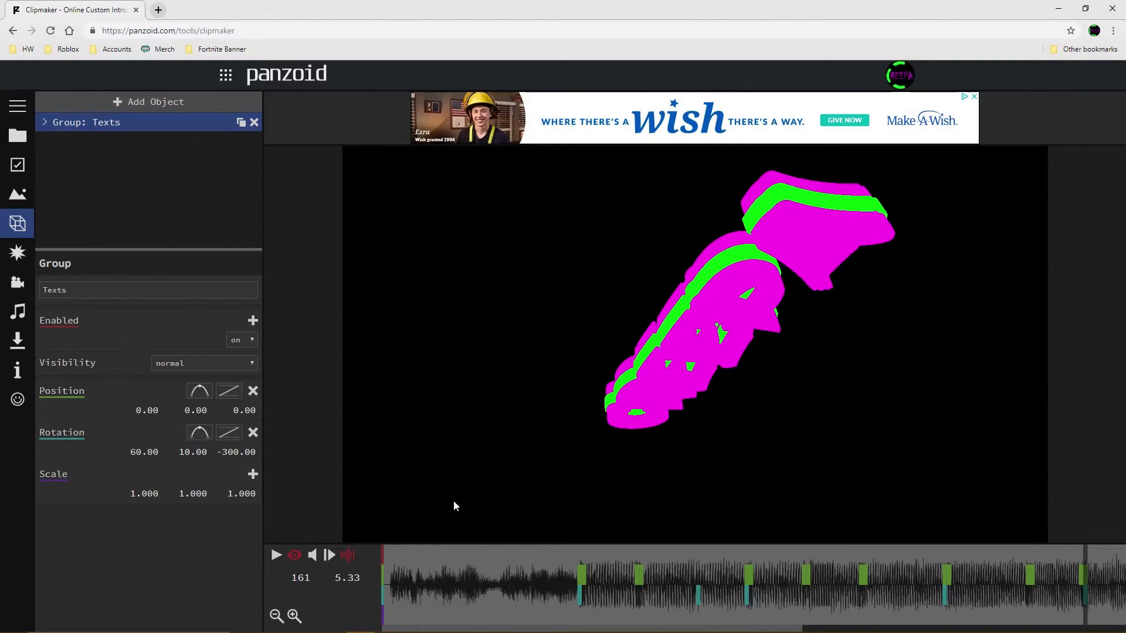
Set the Texts group's frame 129 rotation keyframe to Y 90 and X 50.
click(945, 592)
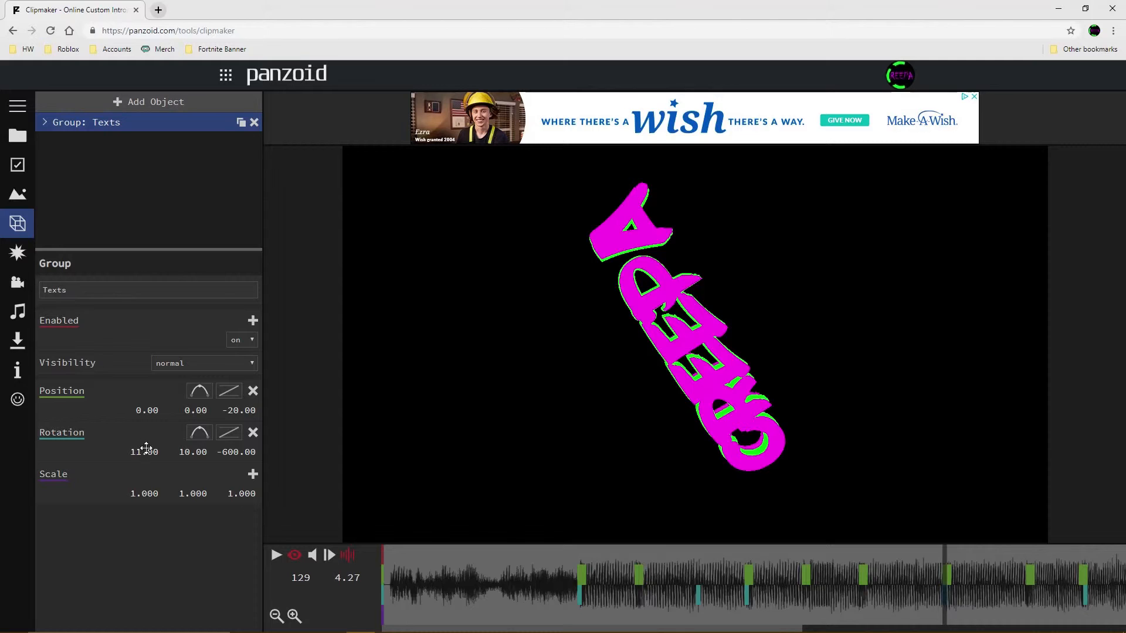
click(193, 452)
text(90)
key(Return)
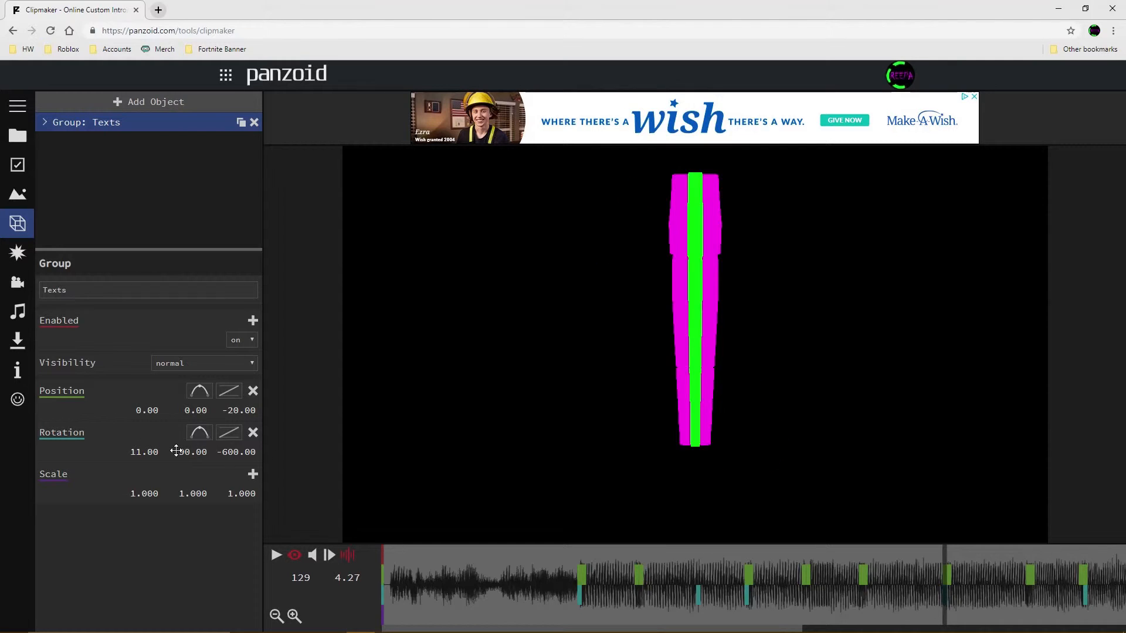
click(155, 452)
text(50)
key(Return)
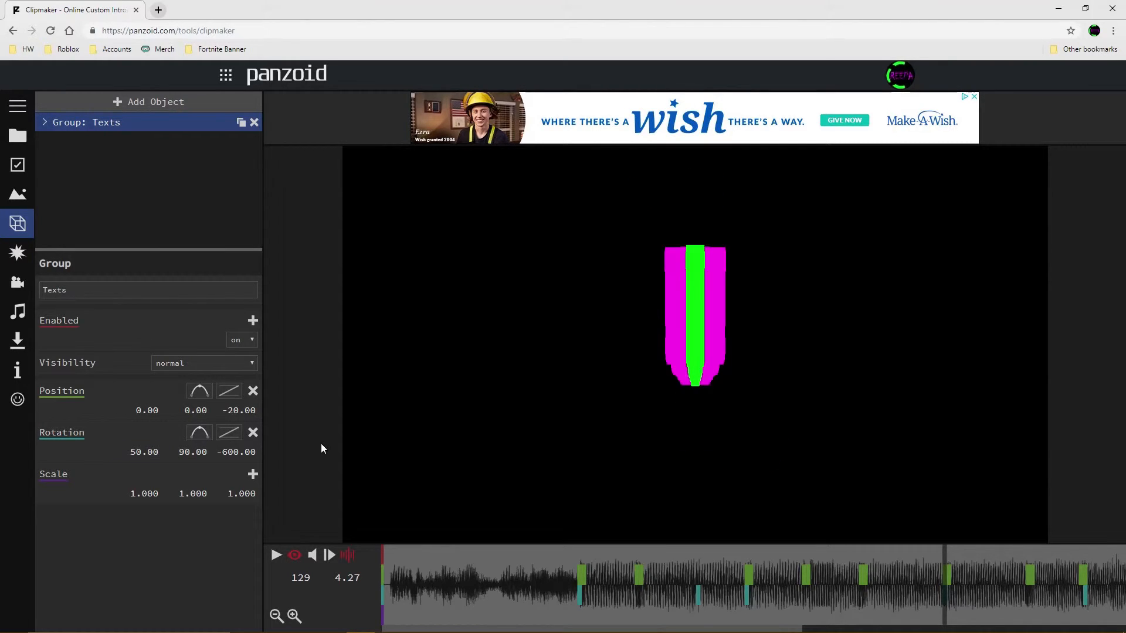
Play the intro from the beginning to review the rotations at frames 129 and 161 and the later pulses.
drag(442, 582, 304, 573)
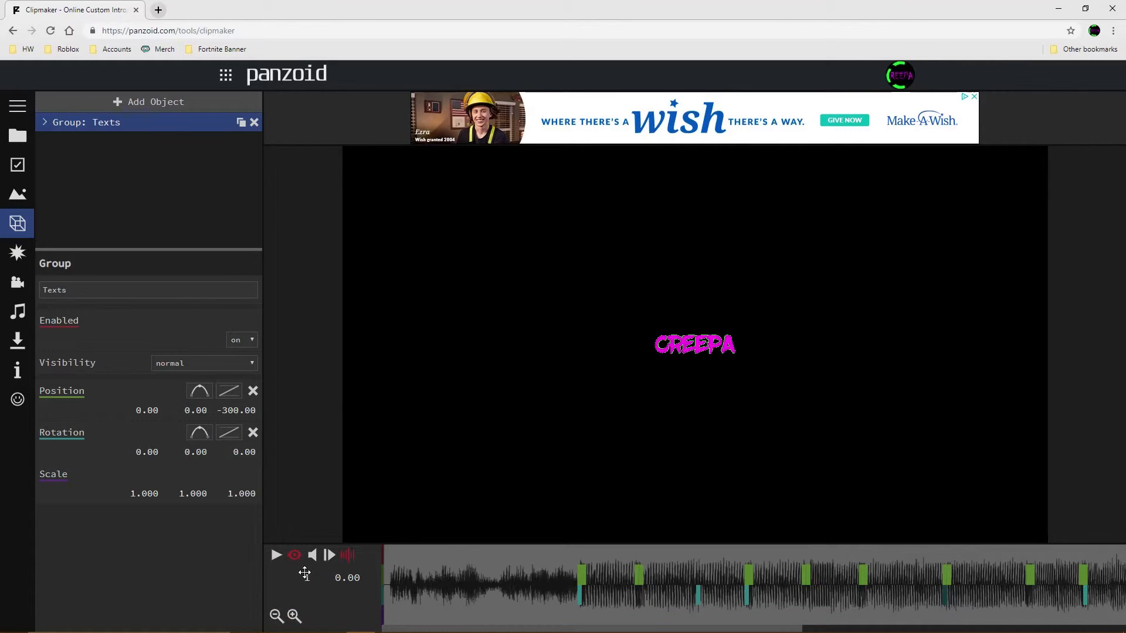
key(space)
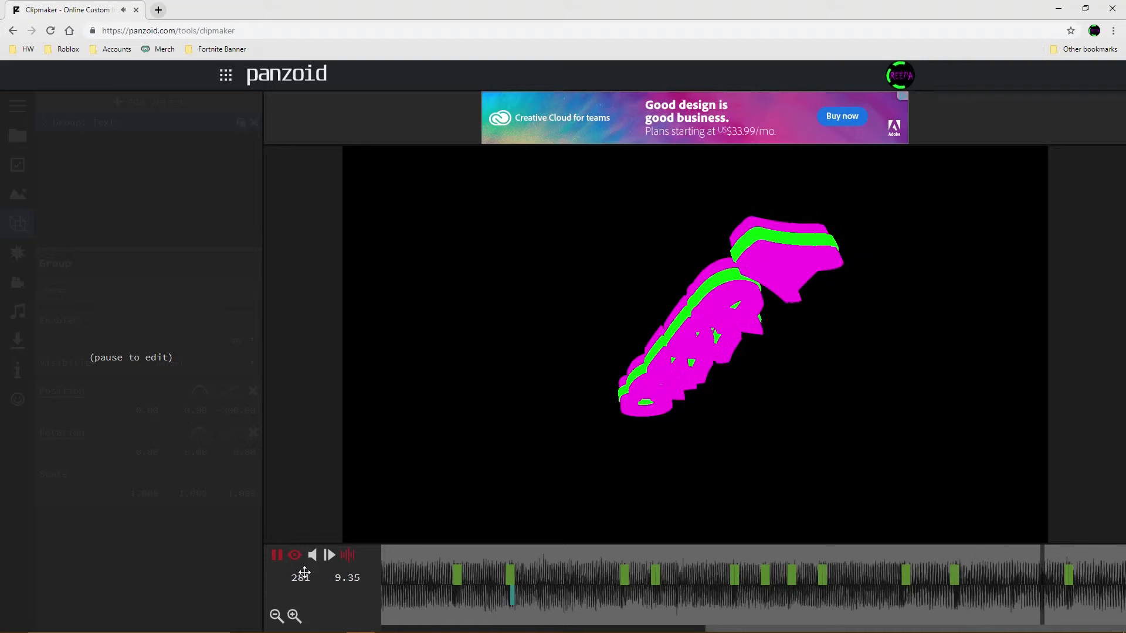
key(space)
Delete the Texts group's position keyframes at about frames 225 and 232.
click(792, 574)
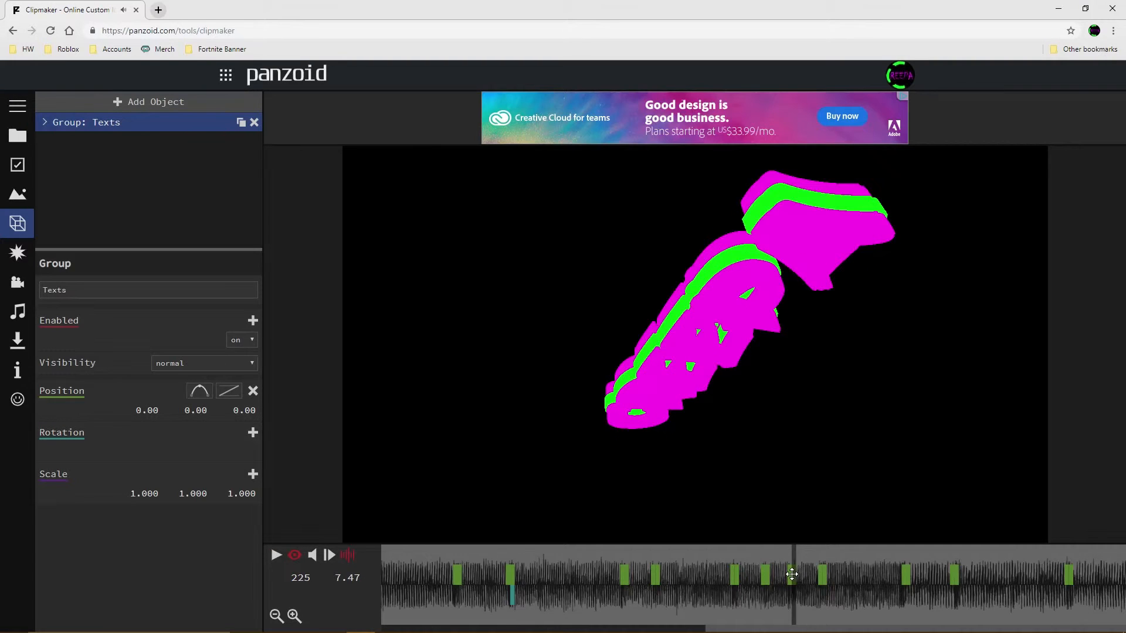
click(789, 575)
key(Delete)
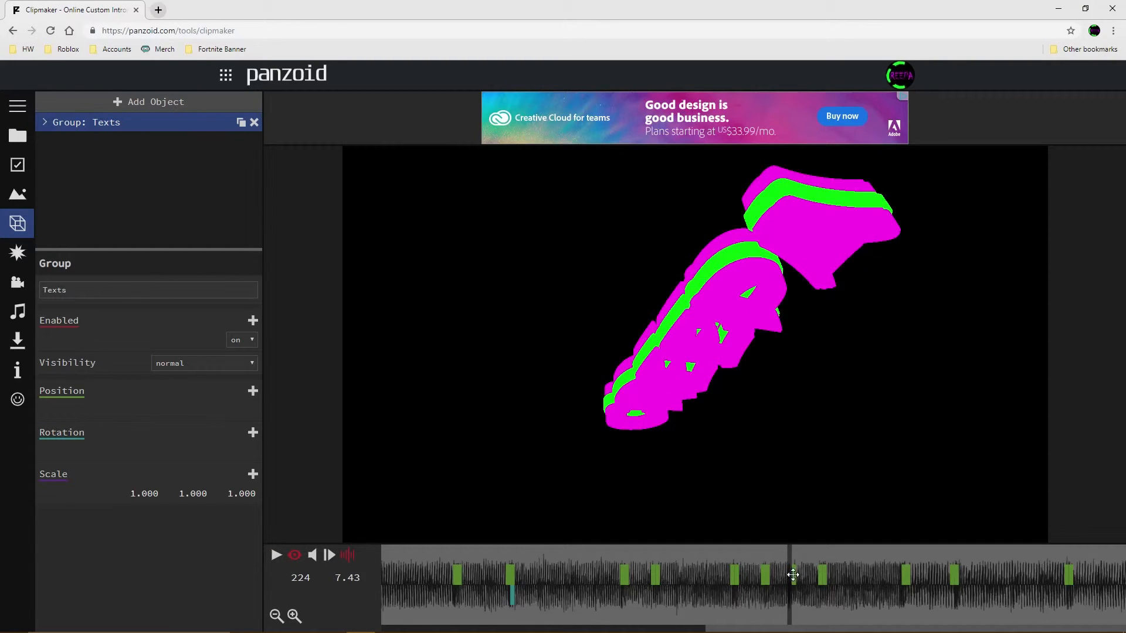
click(794, 575)
key(Delete)
click(823, 578)
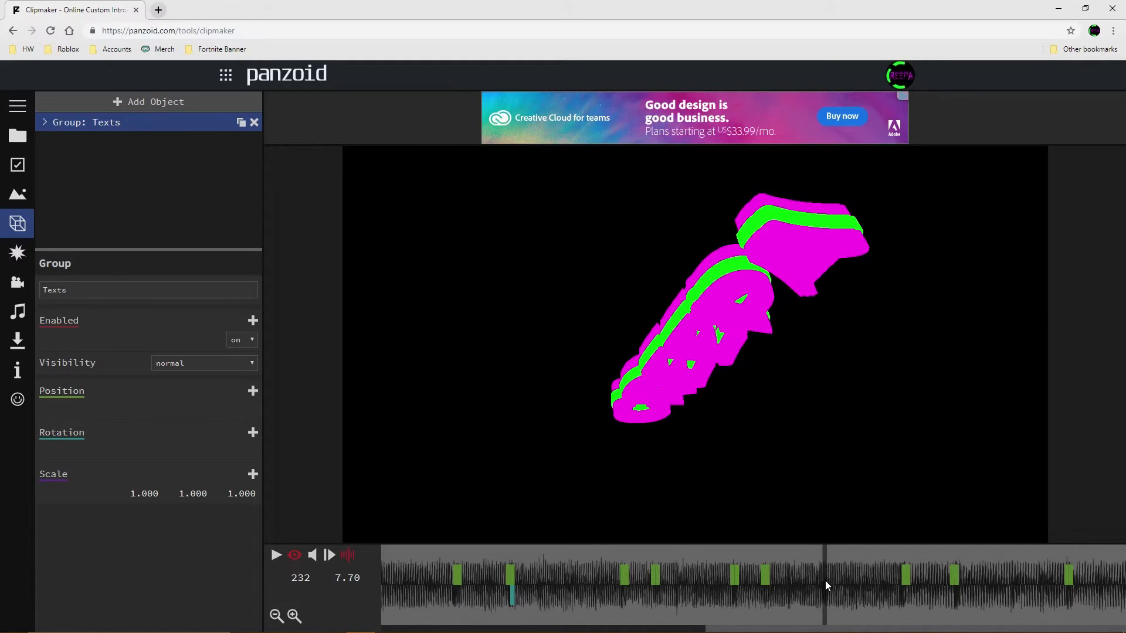
Delete the Texts group's position keyframes at about frames 219 and 194, playing the section between deletions to check the beat.
click(678, 568)
key(space)
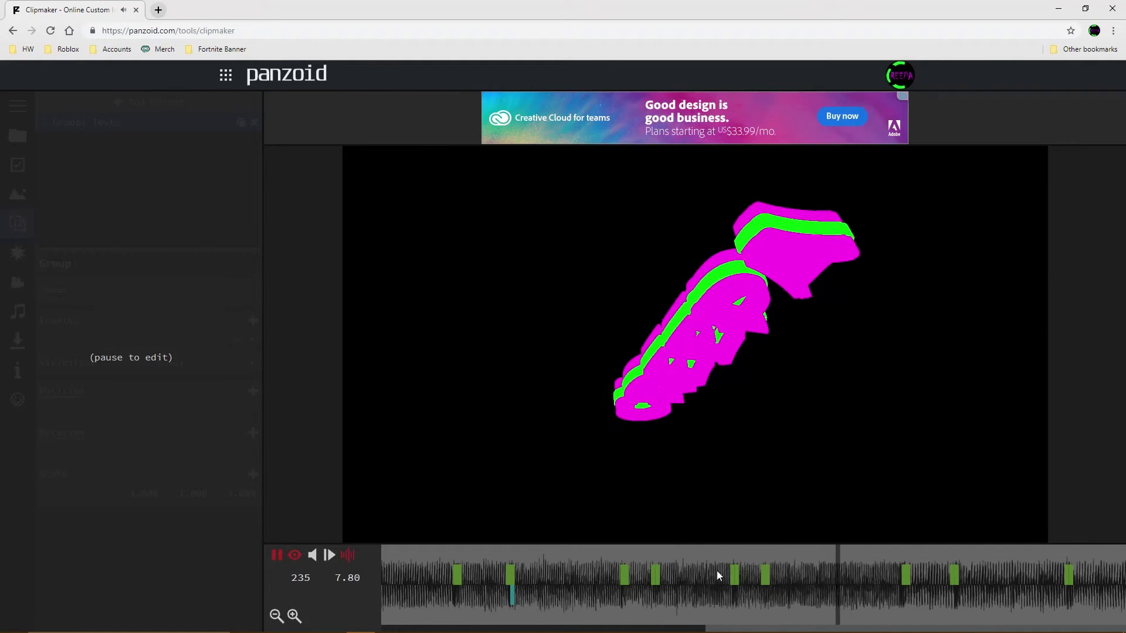
key(space)
click(766, 578)
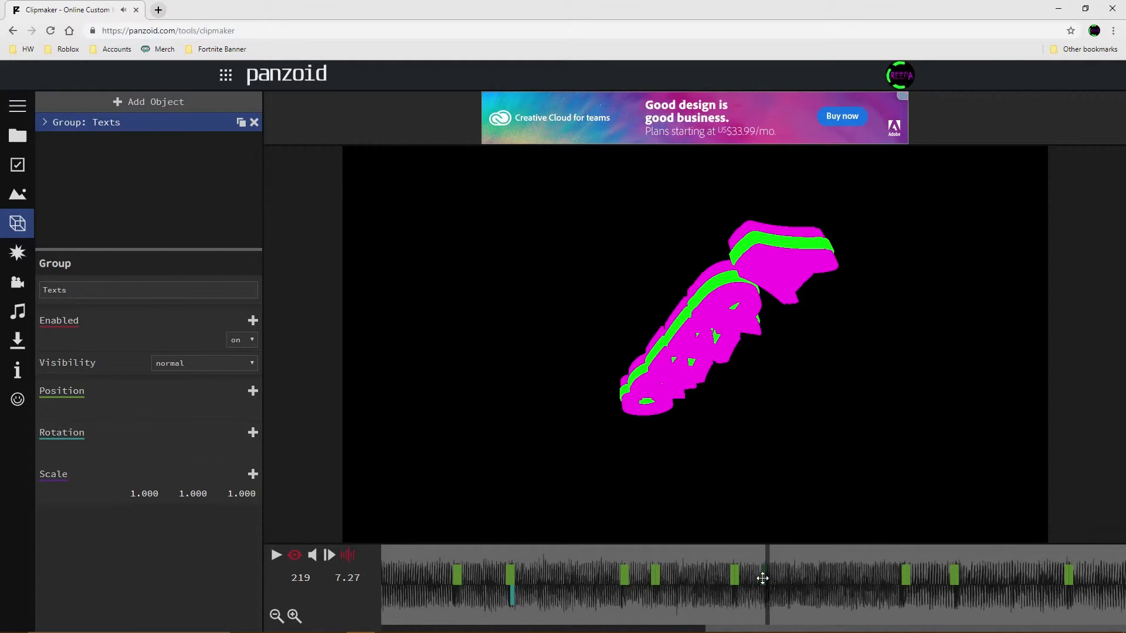
click(532, 573)
key(space)
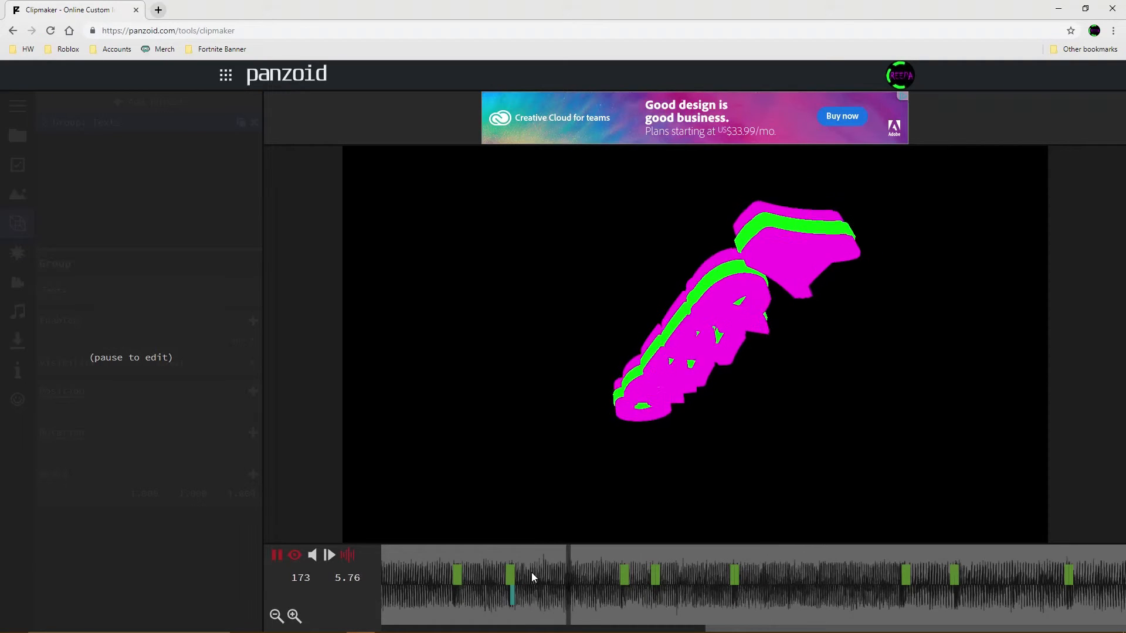
key(space)
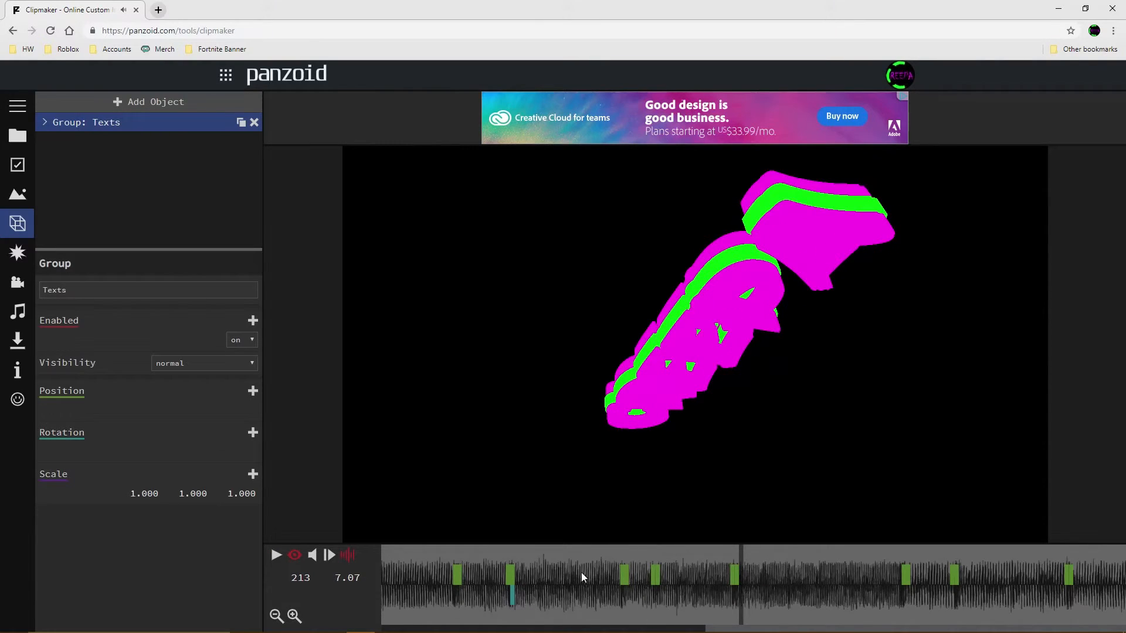
click(655, 572)
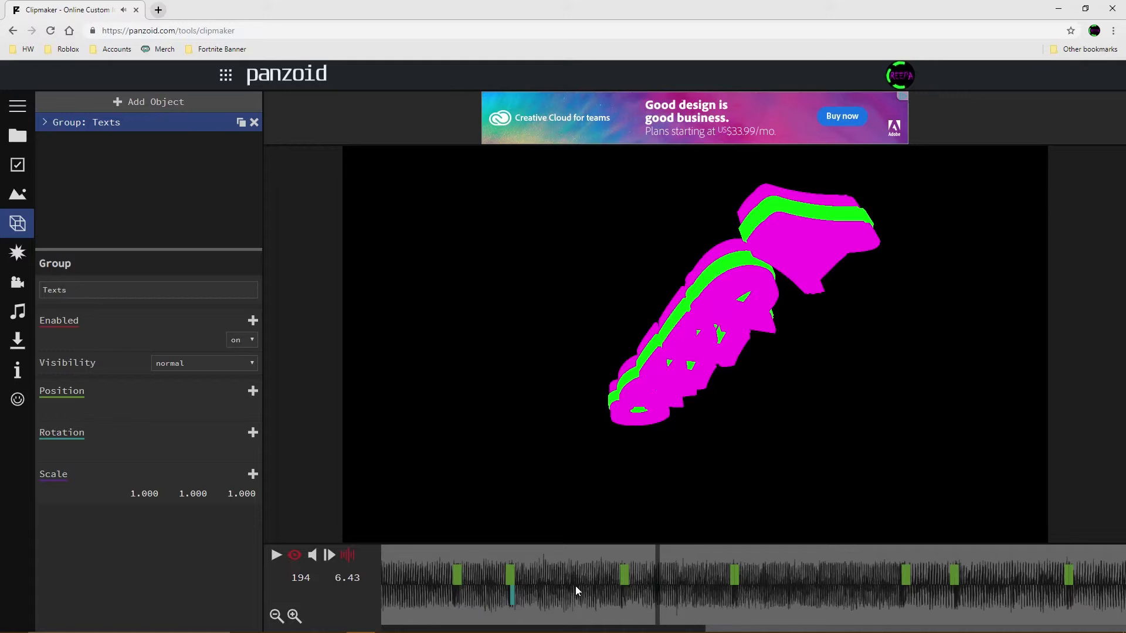
Replay the section after frame 161 to review the timing of the remaining position keyframes against the music.
click(576, 585)
key(space)
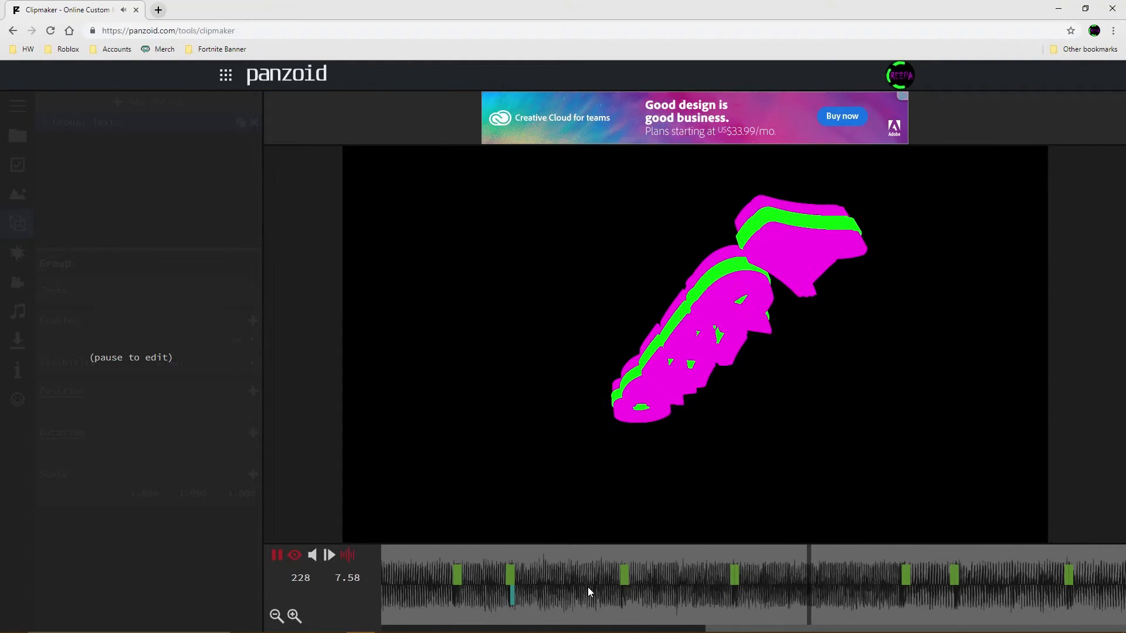
key(space)
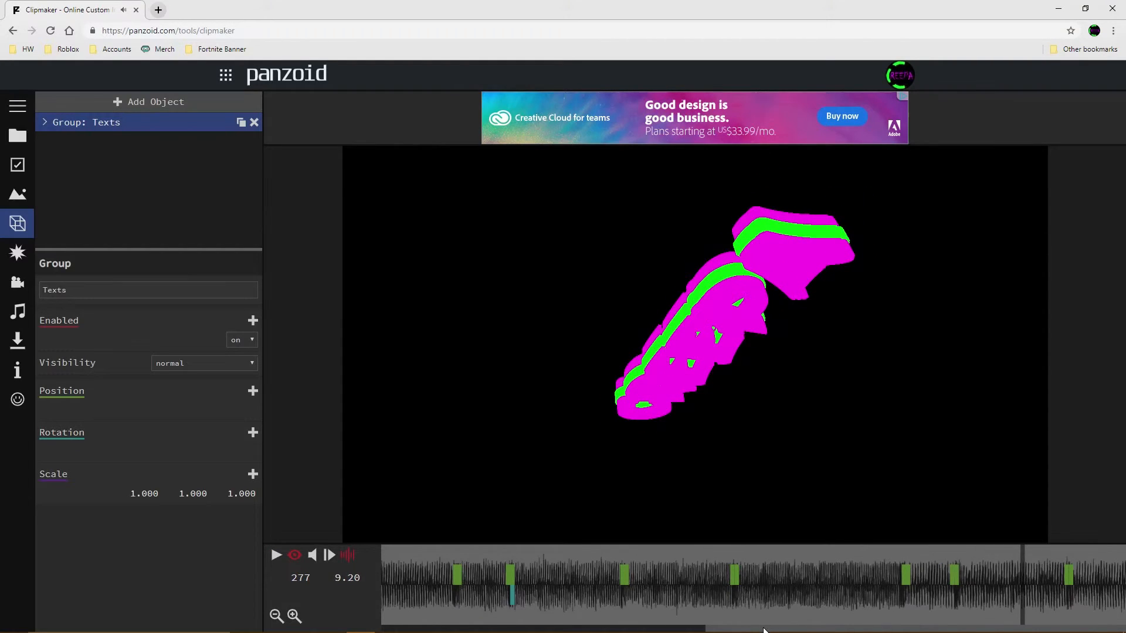
drag(764, 630, 455, 628)
click(458, 604)
key(space)
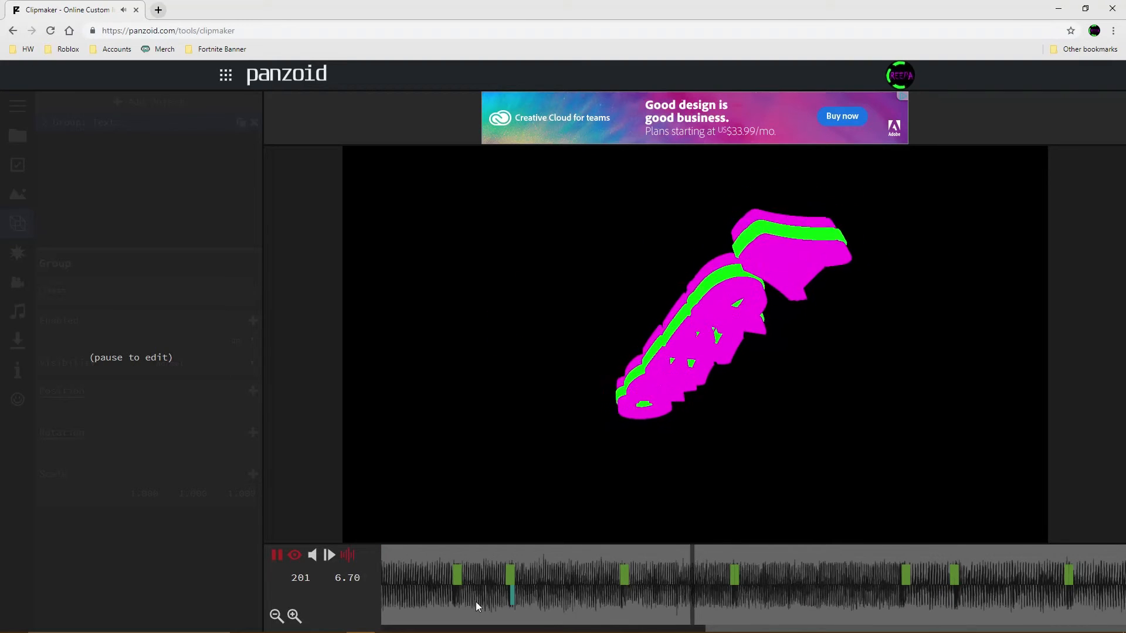
key(space)
Add a rotation keyframe to the Texts group at frame 188 with X 90, Y 0 and Z 0.
click(631, 592)
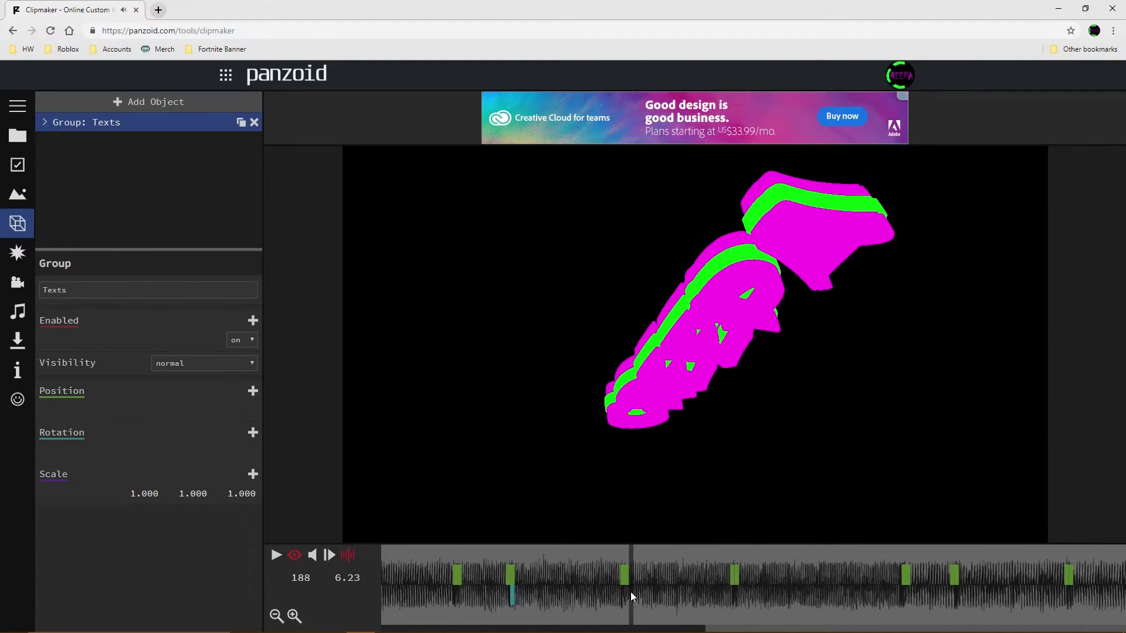
click(252, 432)
click(256, 453)
text(0)
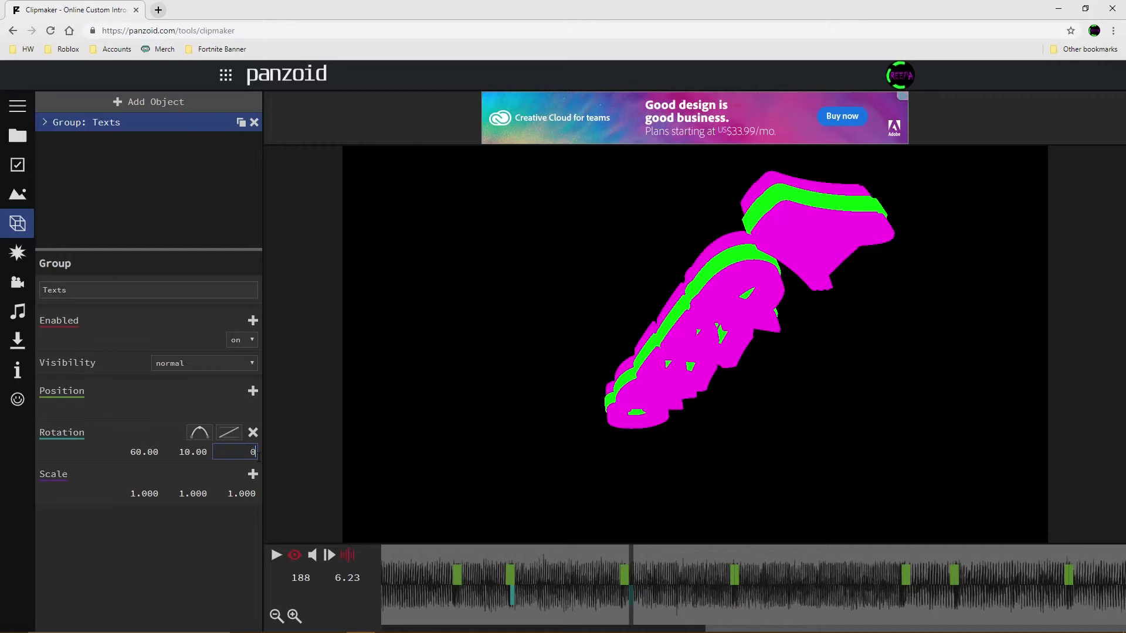
key(Return)
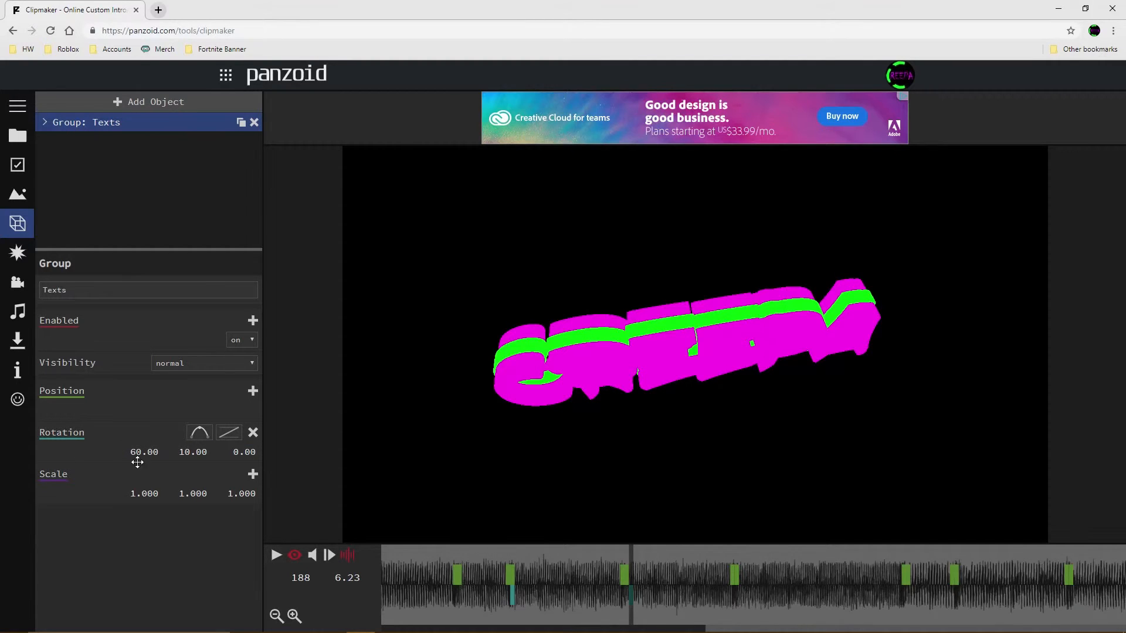
click(177, 453)
text(0)
key(Return)
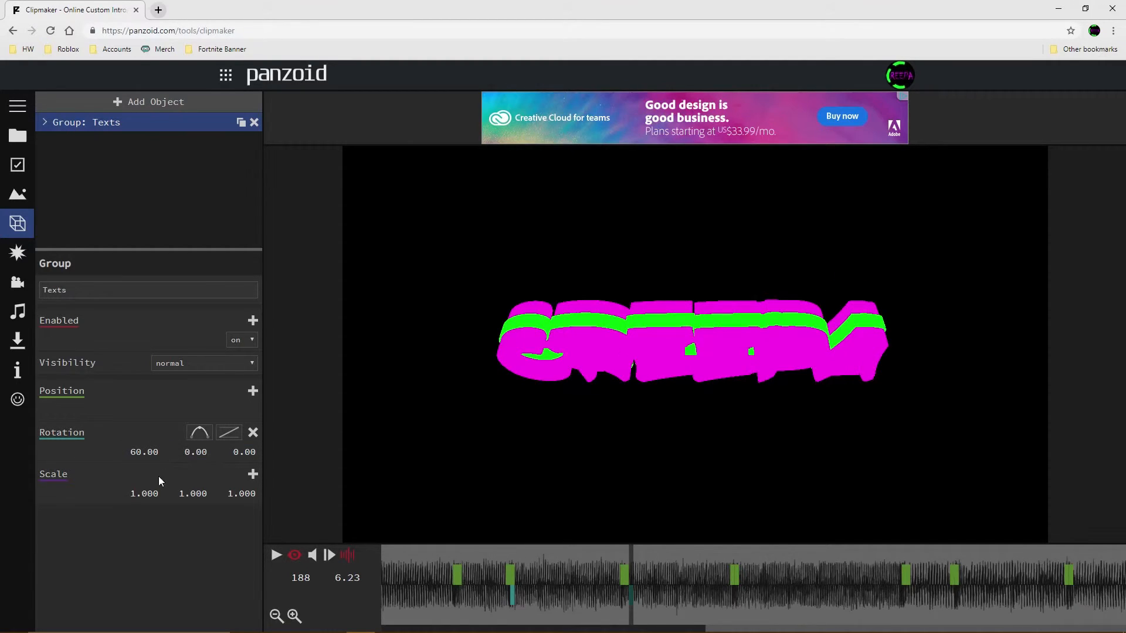
click(150, 448)
text(90)
key(Return)
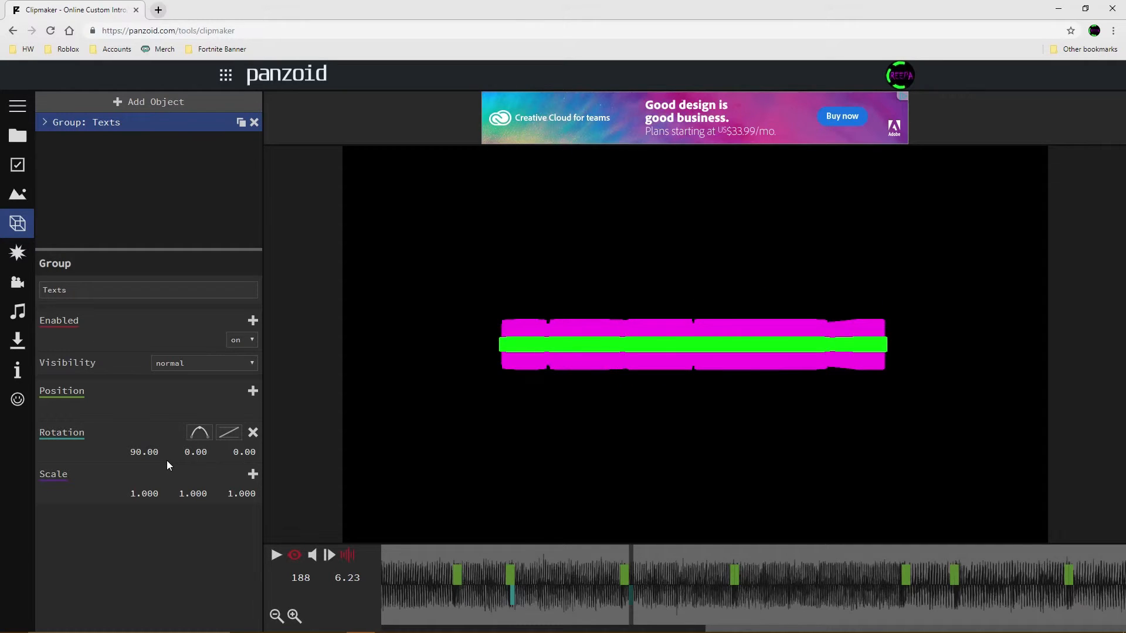
Add a Texts rotation keyframe at frame 251 with X 0, Y 171.20 and Z 155.30, and move it to about frame 225.
click(741, 592)
click(907, 589)
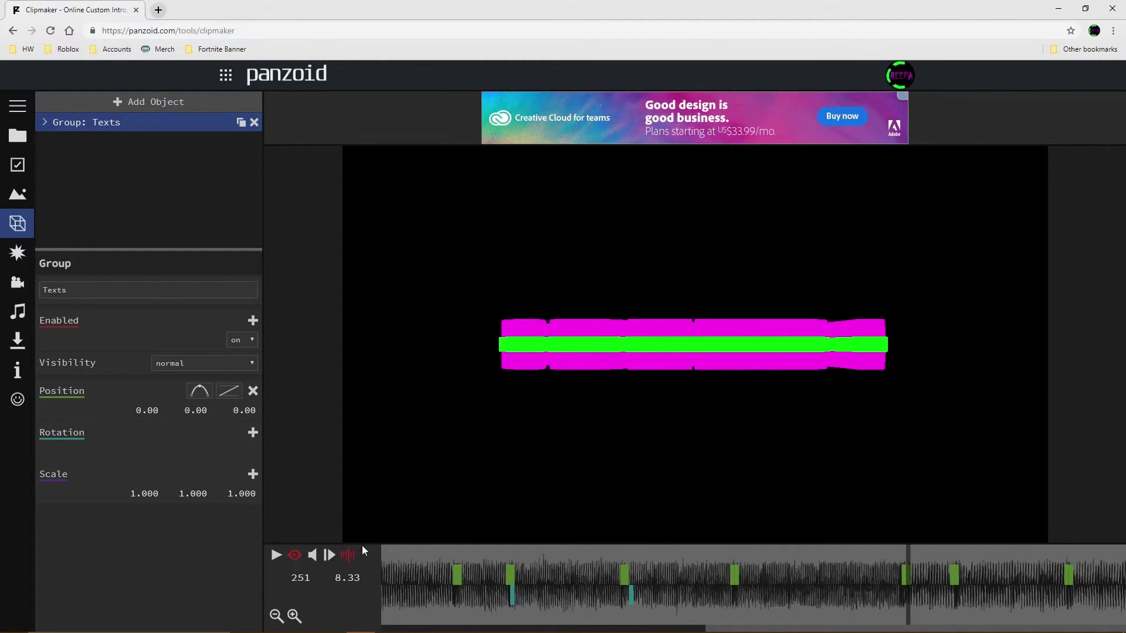
click(253, 433)
drag(232, 457, 317, 449)
mouse_move(182, 453)
mouse_down()
mouse_move(405, 460)
mouse_move(1099, 415)
mouse_move(1121, 387)
mouse_move(181, 452)
mouse_up()
click(143, 452)
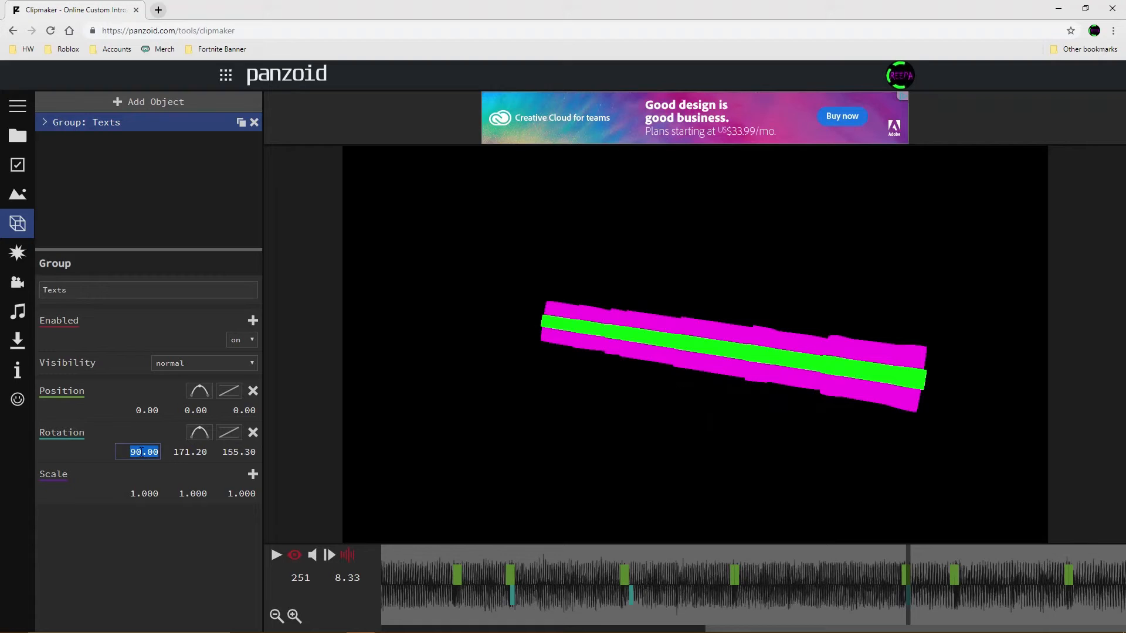
text(0)
key(Return)
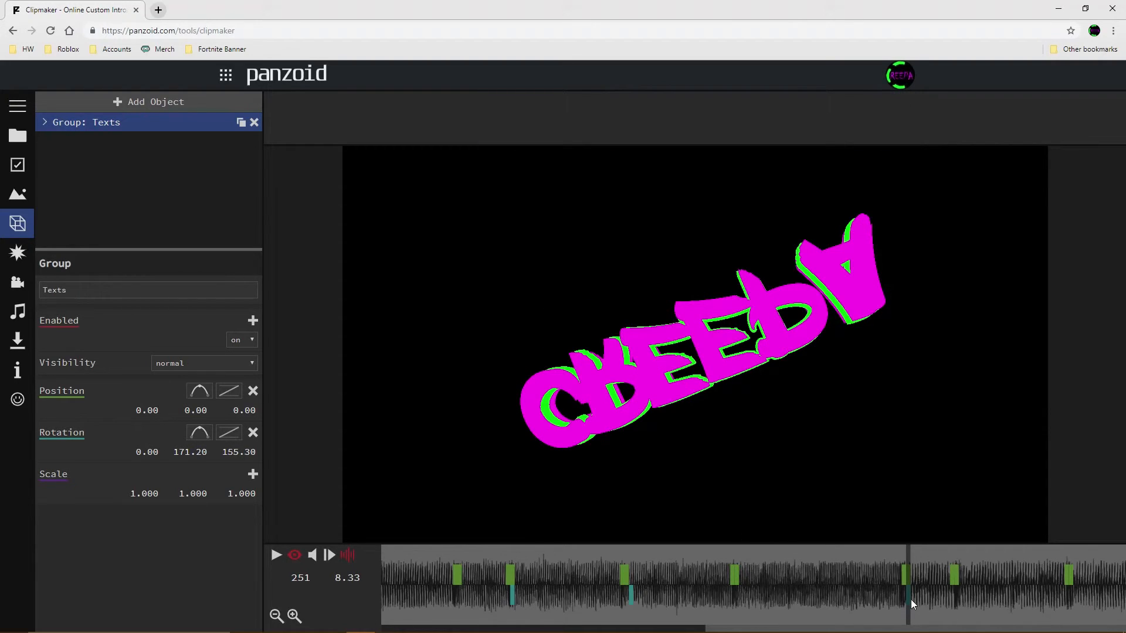
drag(909, 596, 792, 596)
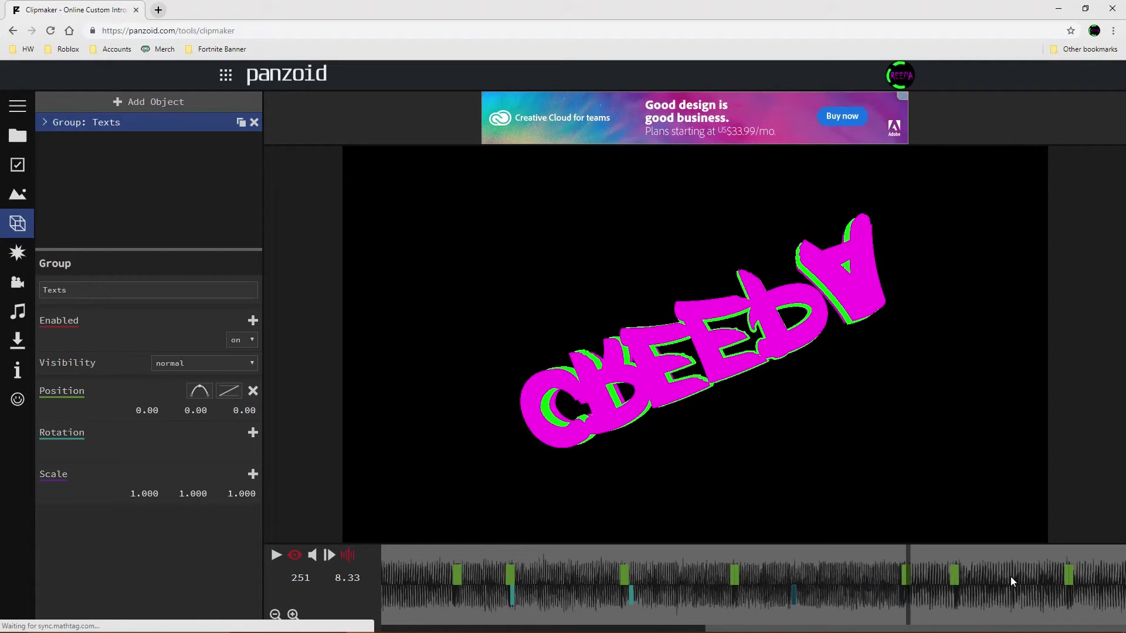
Add a Texts rotation keyframe at frame 287 with Z rotation 0, and move it back to the preceding position keyframe.
click(1067, 594)
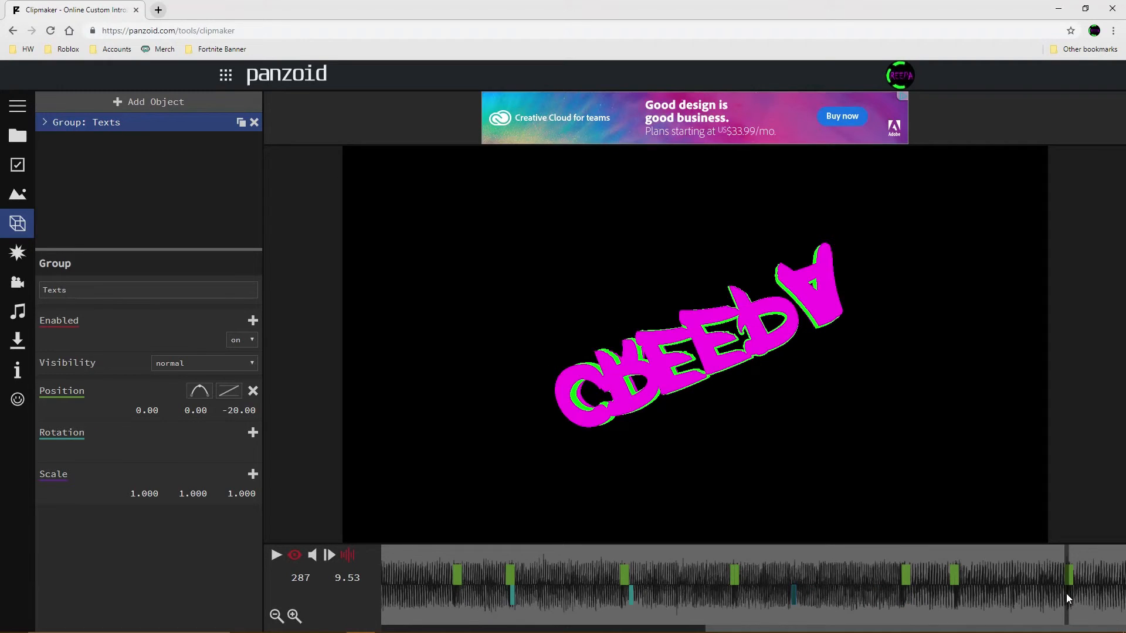
click(252, 434)
click(232, 456)
text(0)
key(Return)
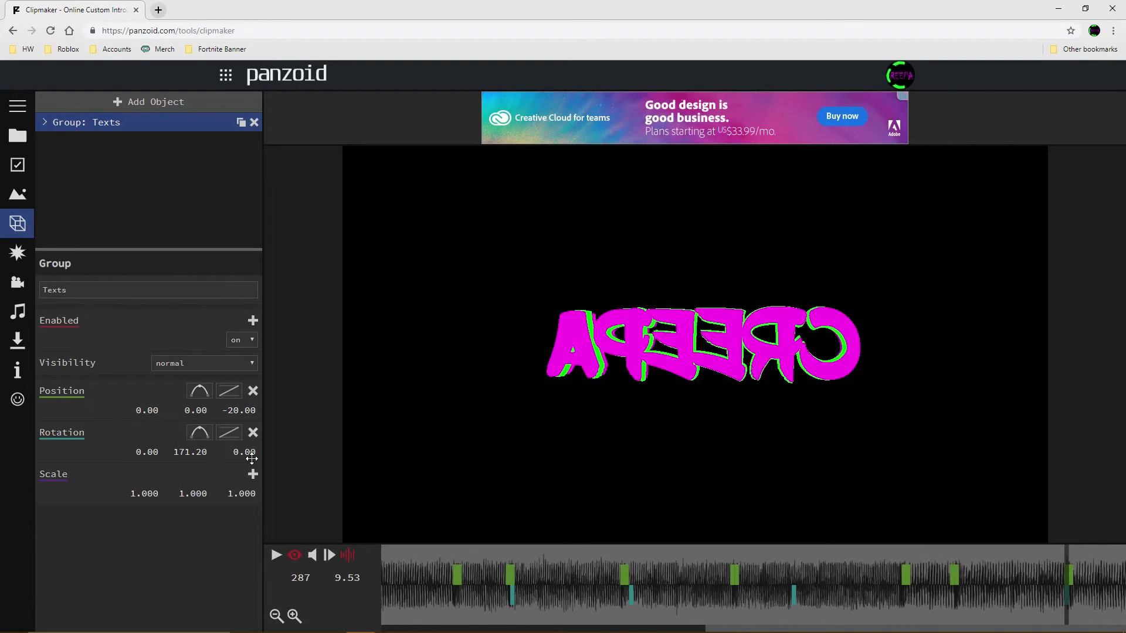
click(190, 454)
click(563, 462)
click(950, 605)
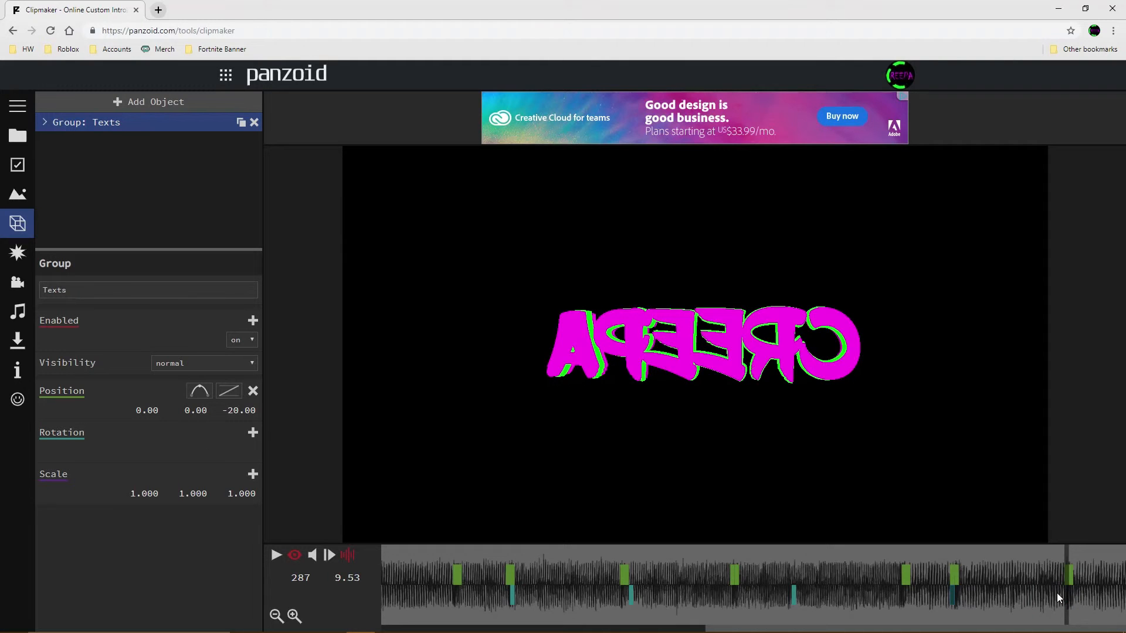
Add a new rotation keyframe to the Texts group at frame 287 and set its Y rotation to 0.
click(252, 435)
click(205, 454)
text(0)
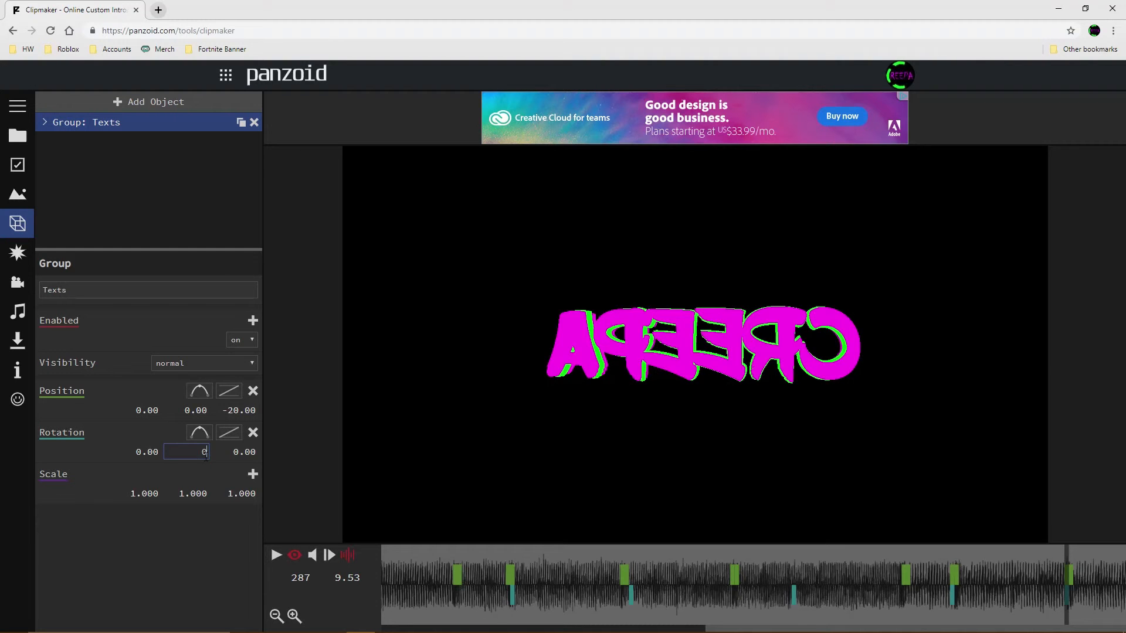
key(Return)
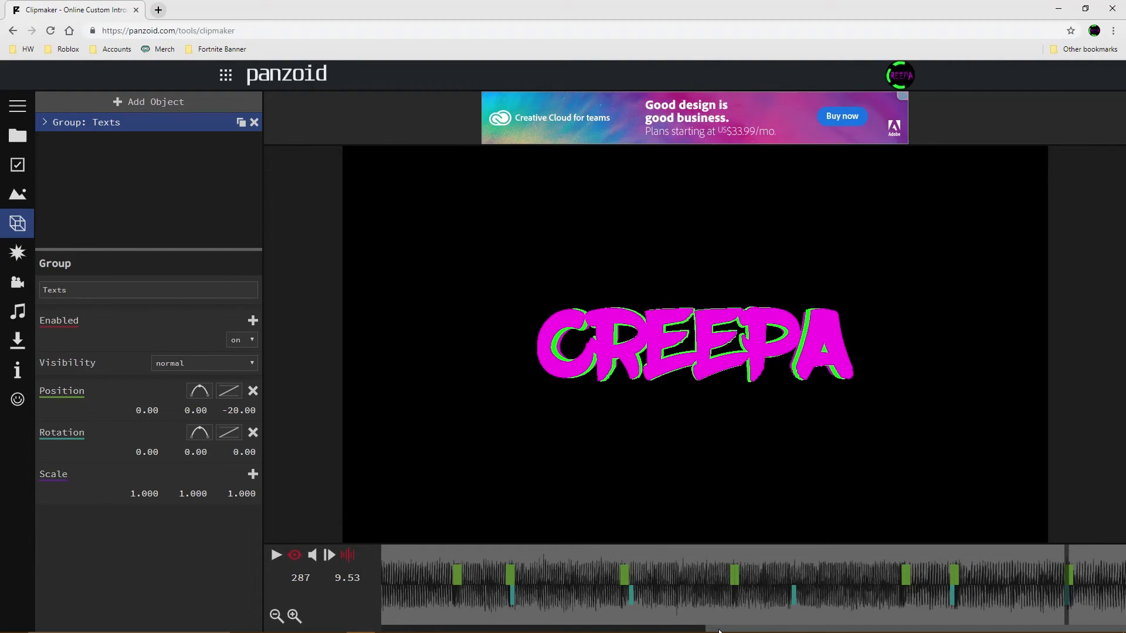
Play the whole intro from the start to review the completed rotation animation through frame 287.
drag(719, 631, 403, 631)
click(431, 566)
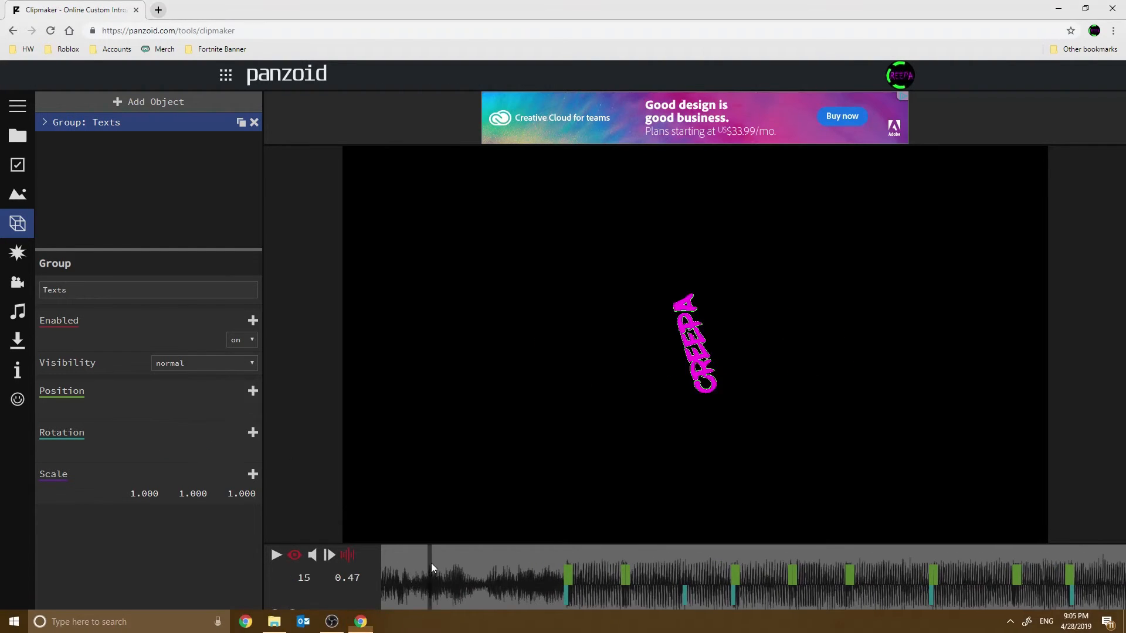
click(385, 572)
key(space)
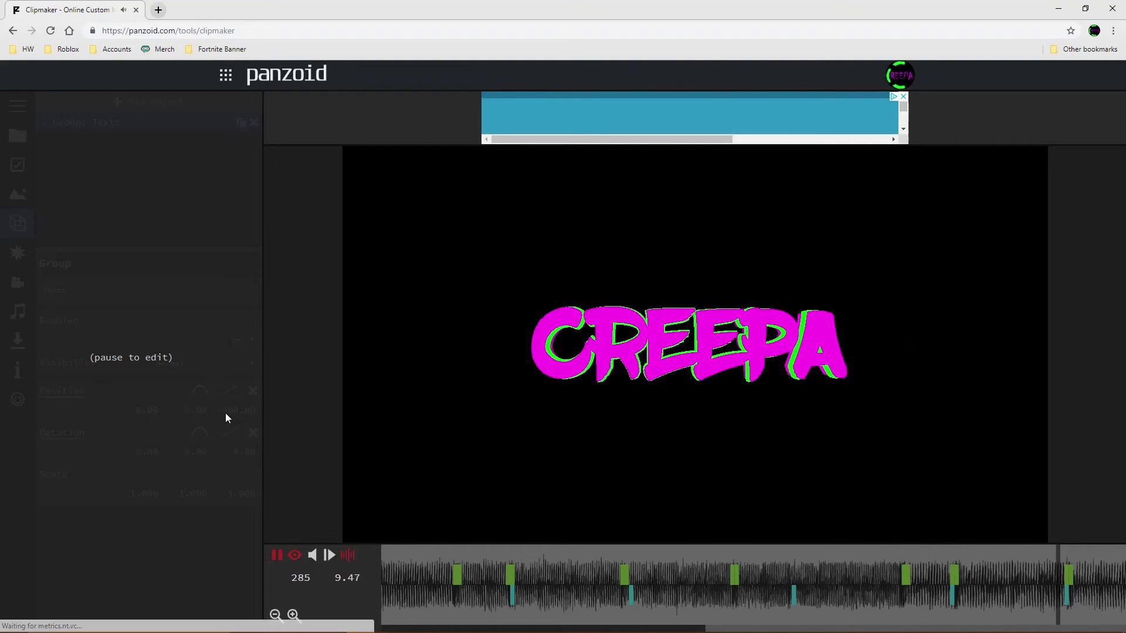
key(space)
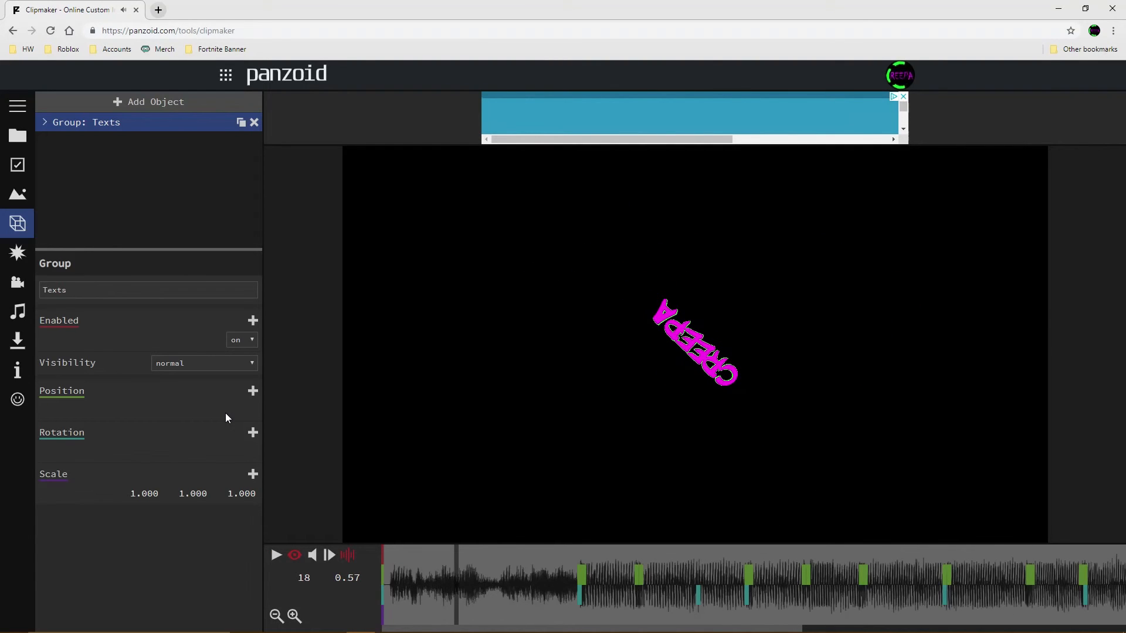
click(10, 249)
click(152, 109)
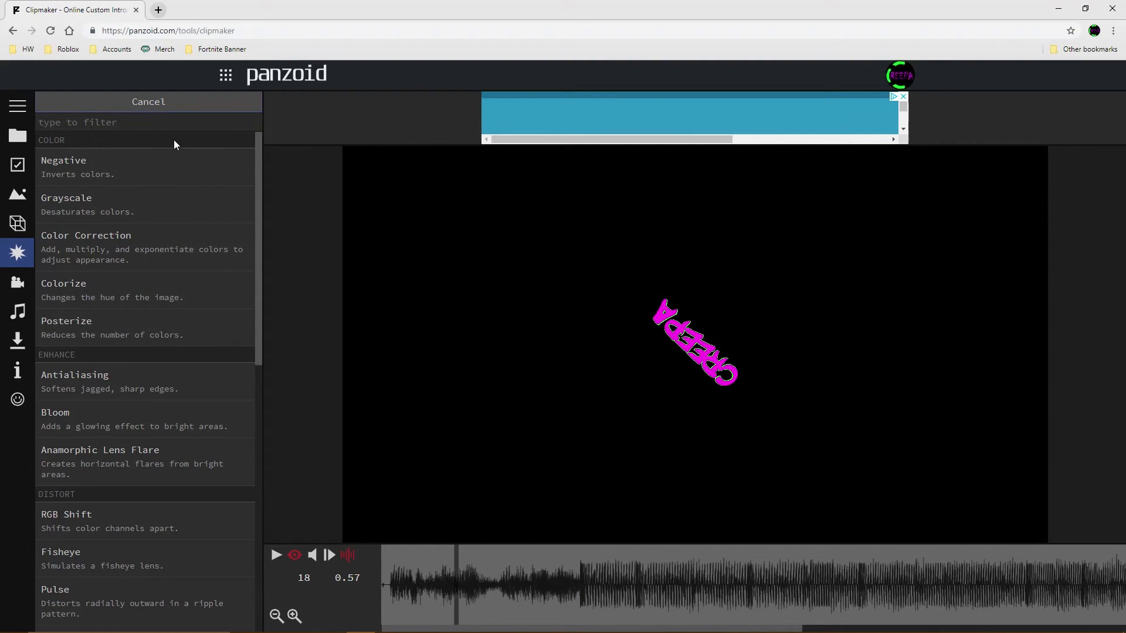
click(179, 102)
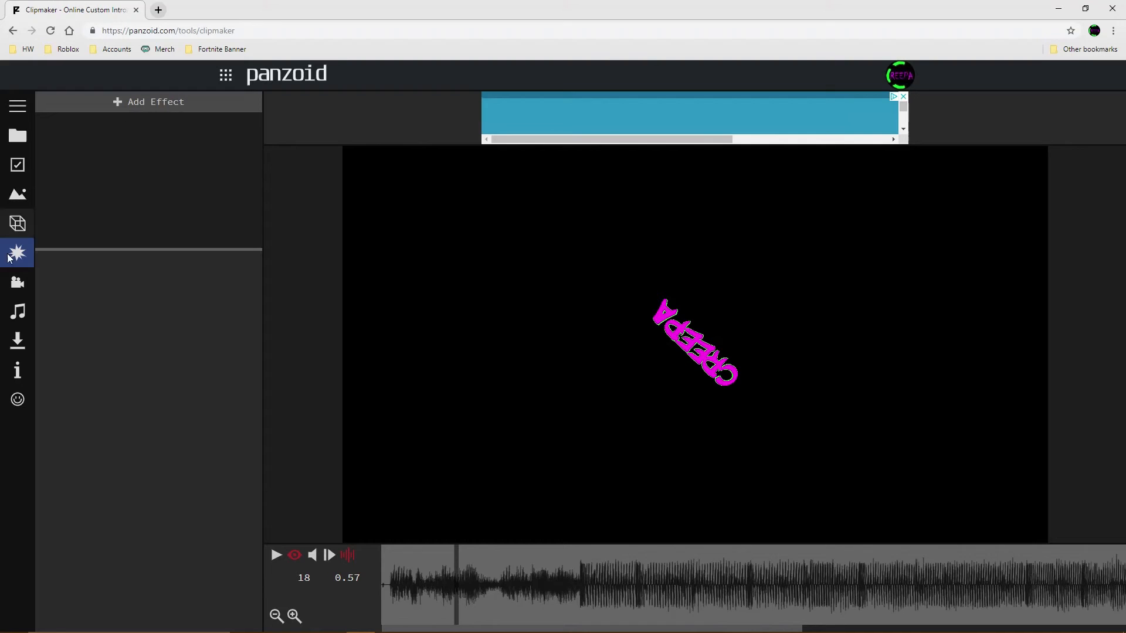
click(16, 300)
click(16, 286)
click(18, 230)
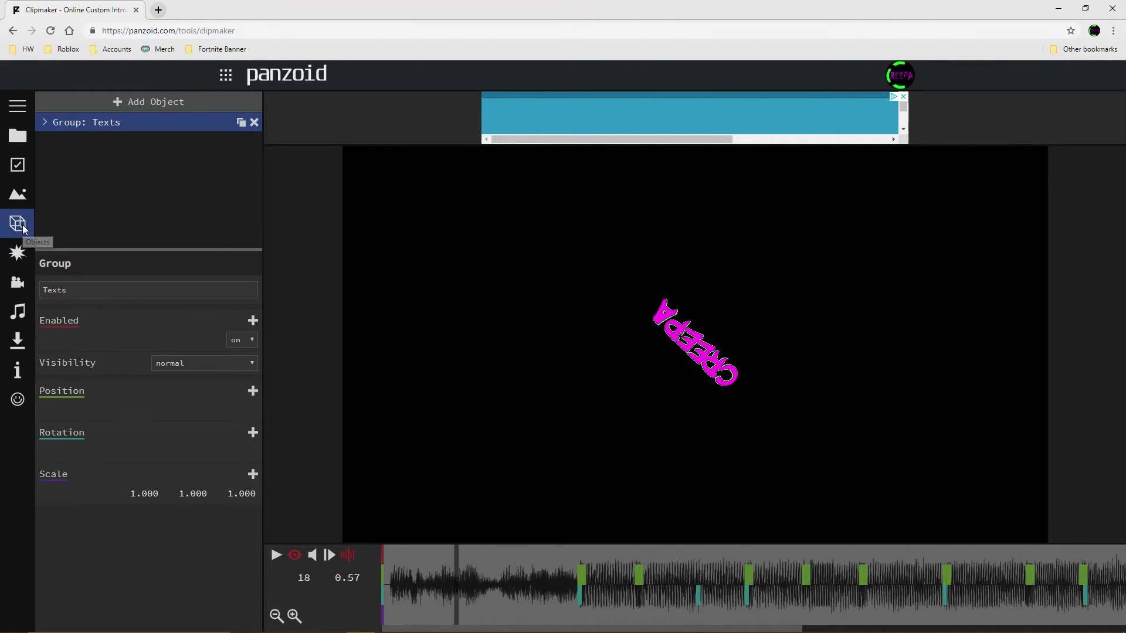
click(17, 164)
click(28, 187)
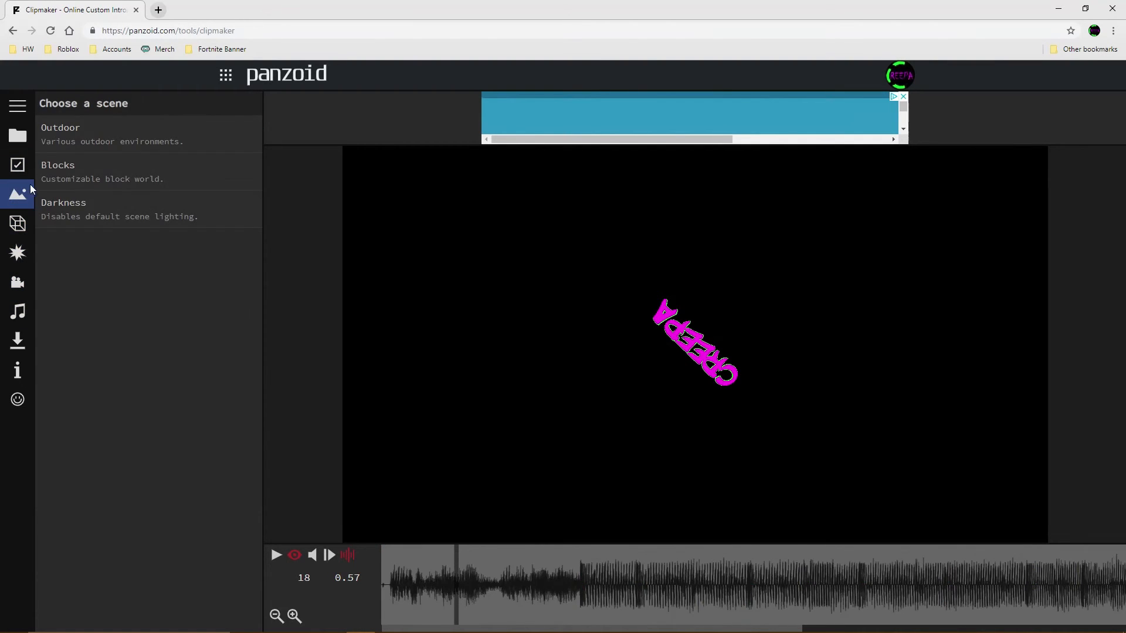
click(18, 279)
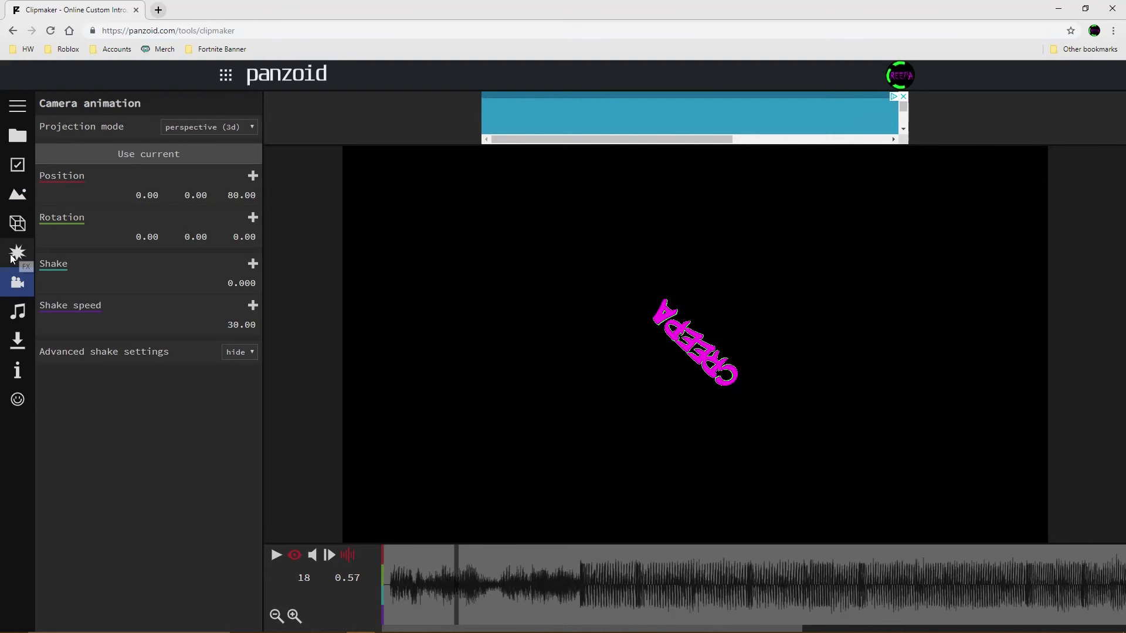
click(11, 261)
click(18, 282)
Choose the Outdoor scene, try its tron sky, and set the sky to custom.
click(17, 205)
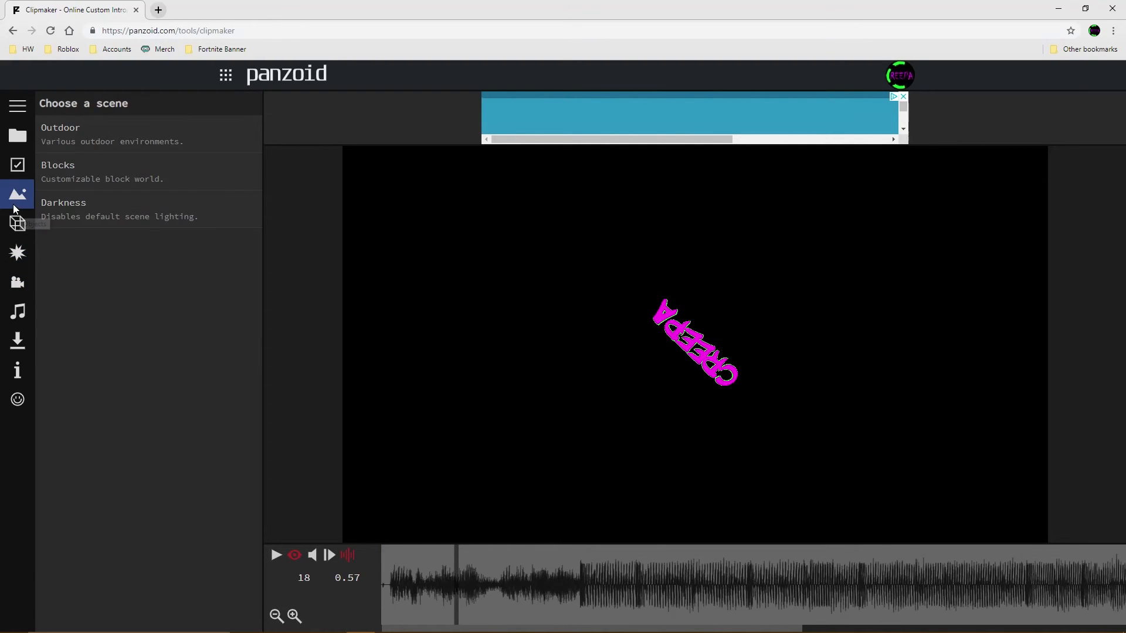
click(86, 134)
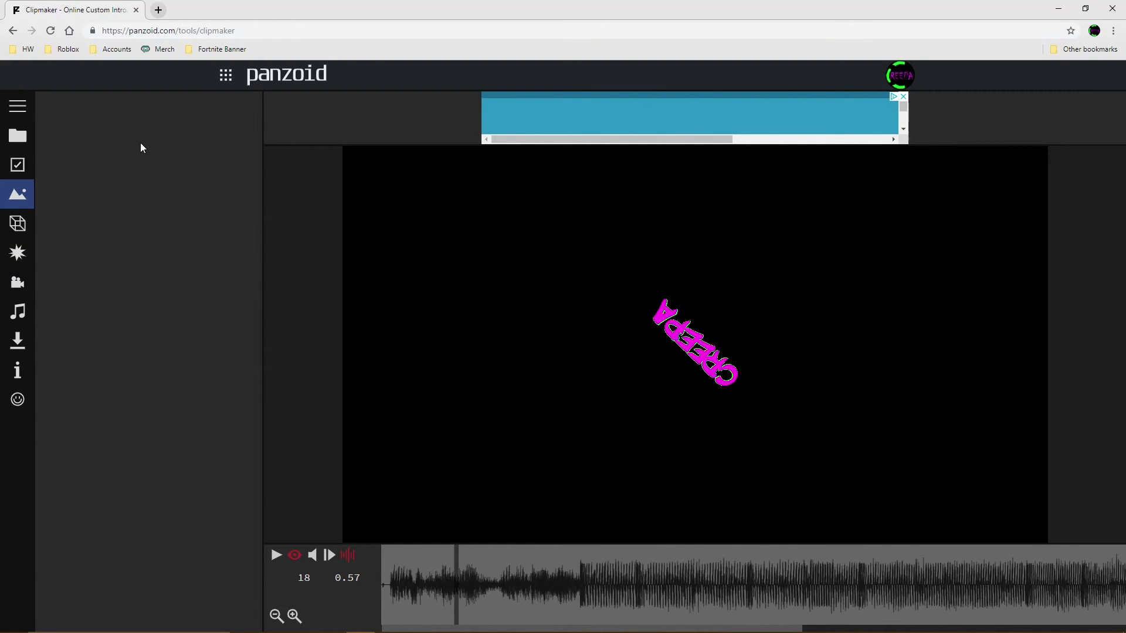
click(190, 152)
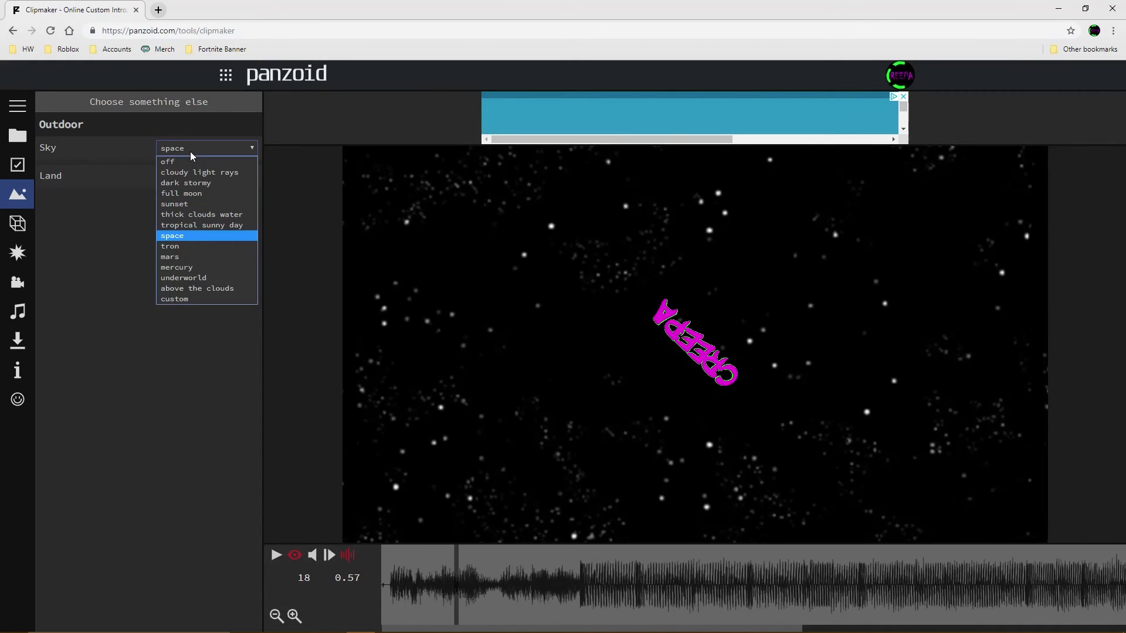
click(180, 246)
click(222, 150)
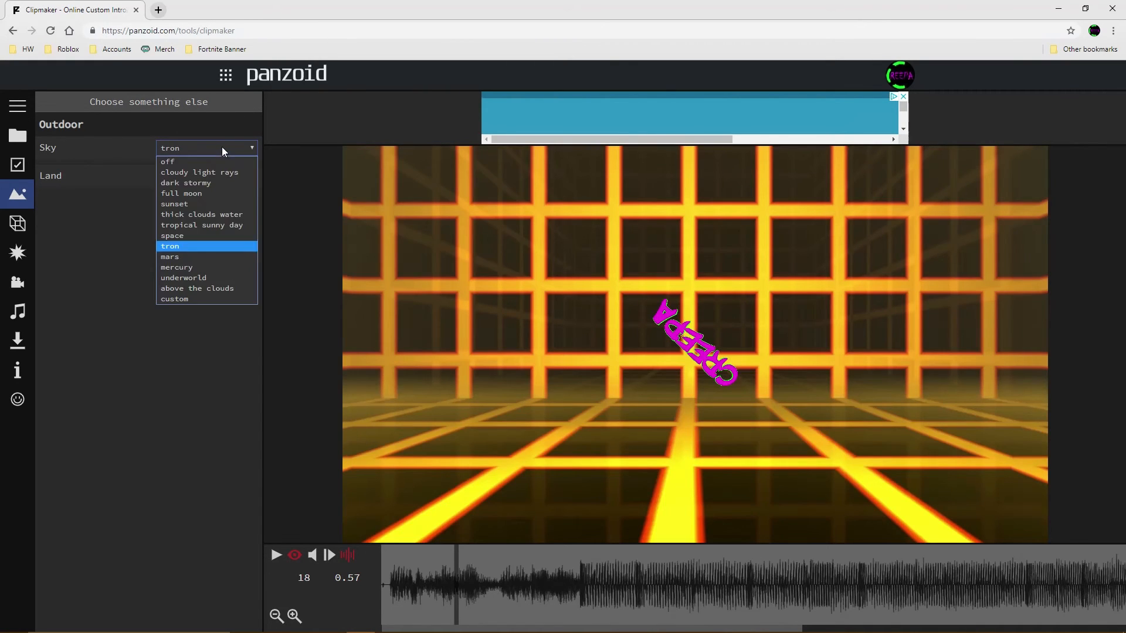
click(203, 297)
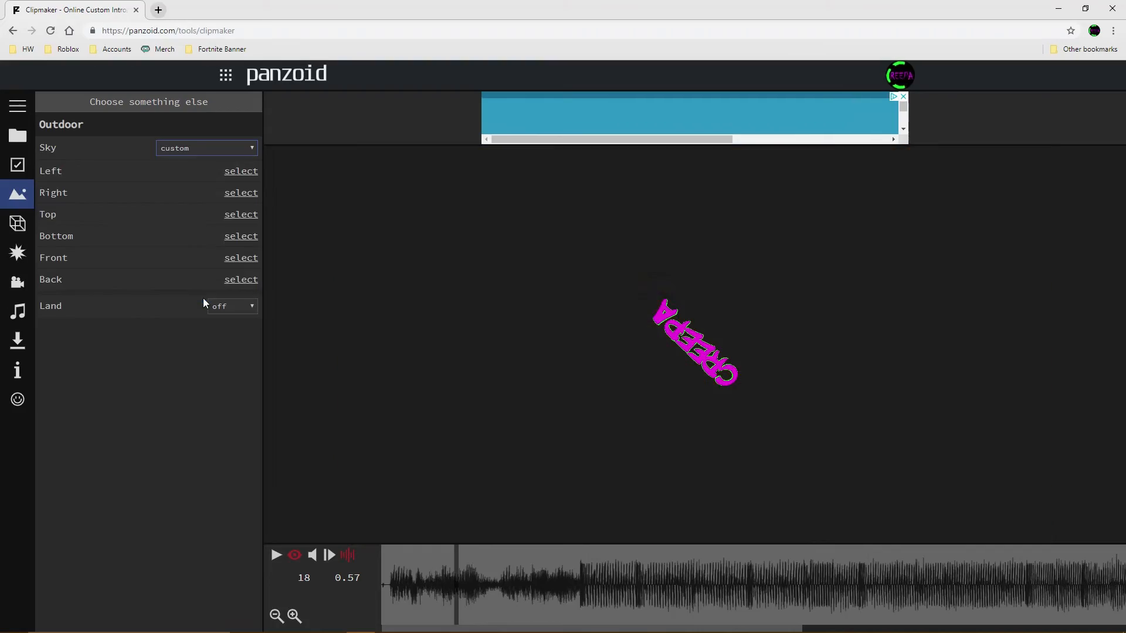
Search Google Images for "green" in a new browser tab.
click(160, 10)
text(green)
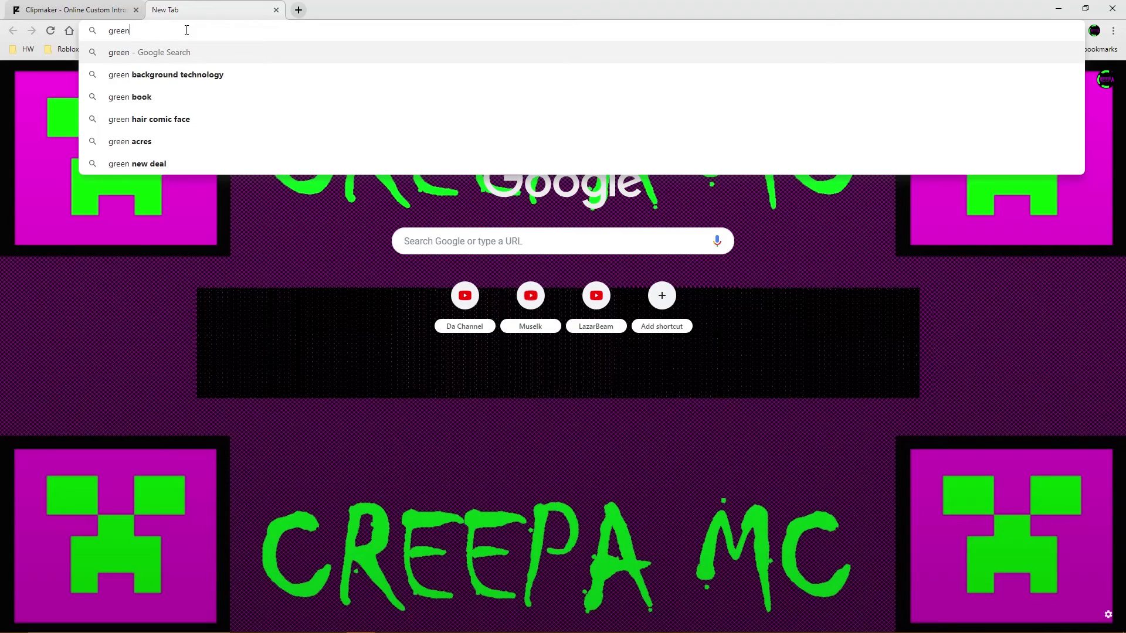
key(Return)
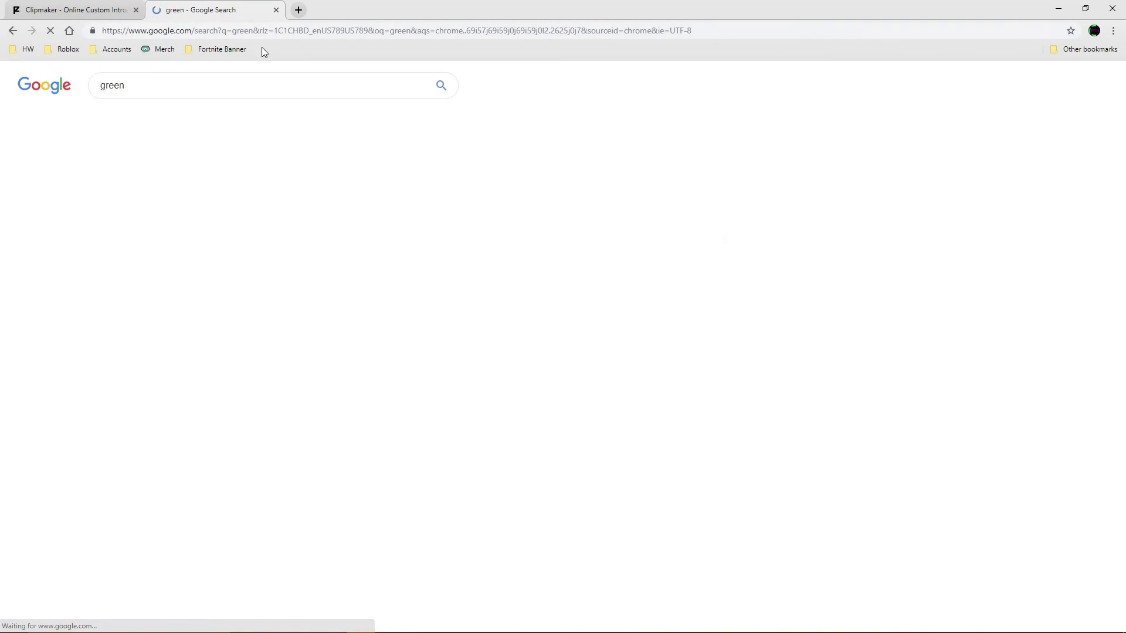
click(140, 120)
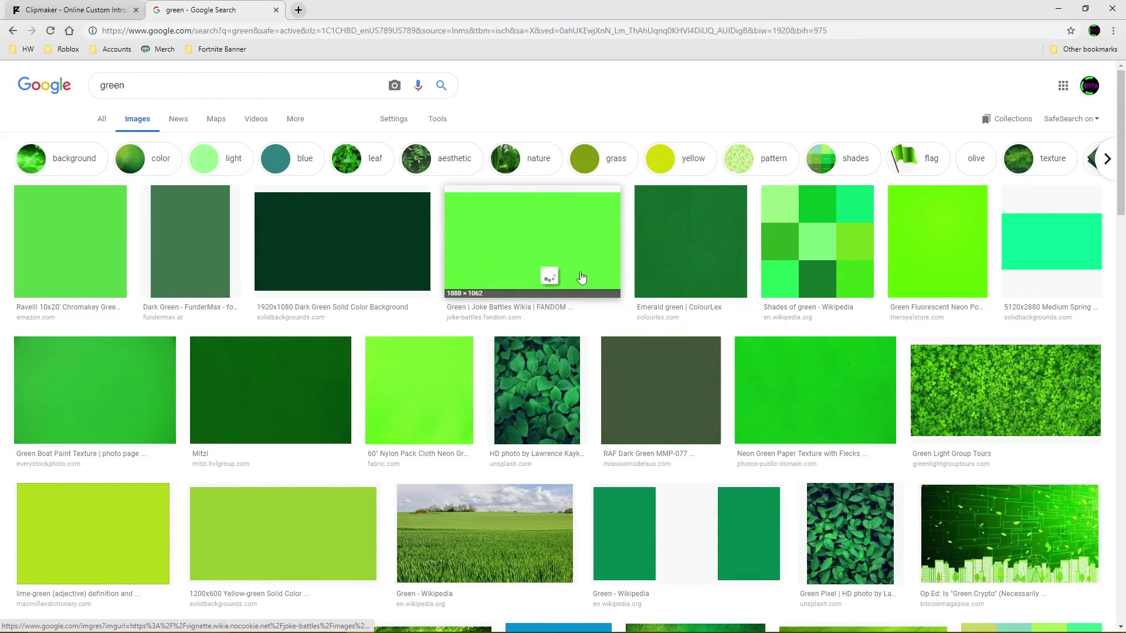
Save the bright green 1888 × 1062 image as Green in the YT Vid Stuff folder.
right_click(551, 264)
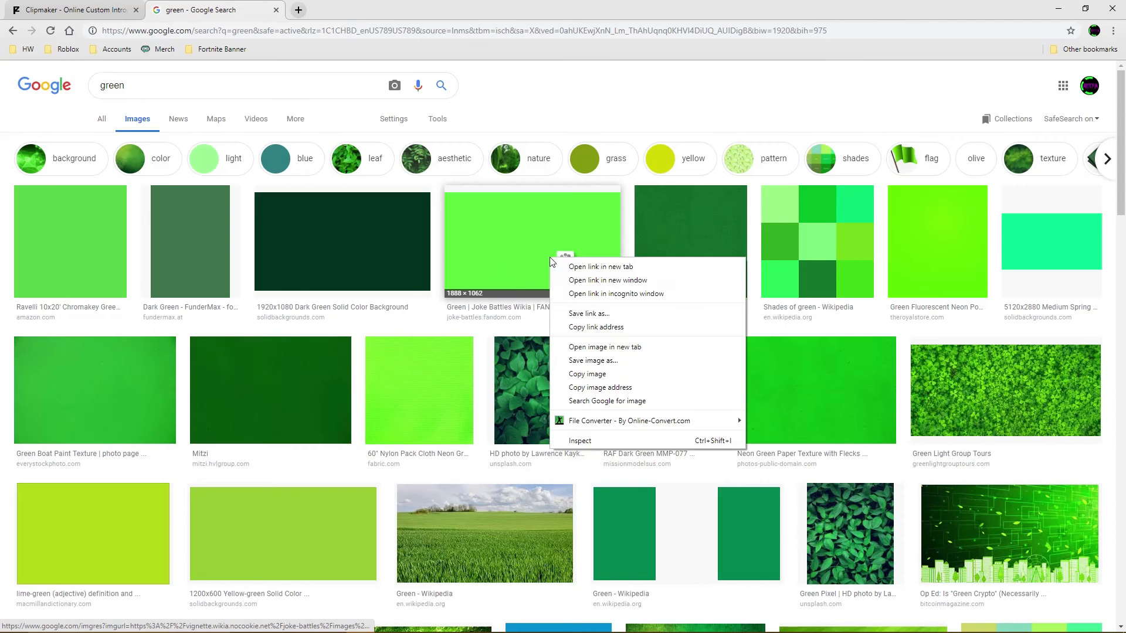
click(594, 367)
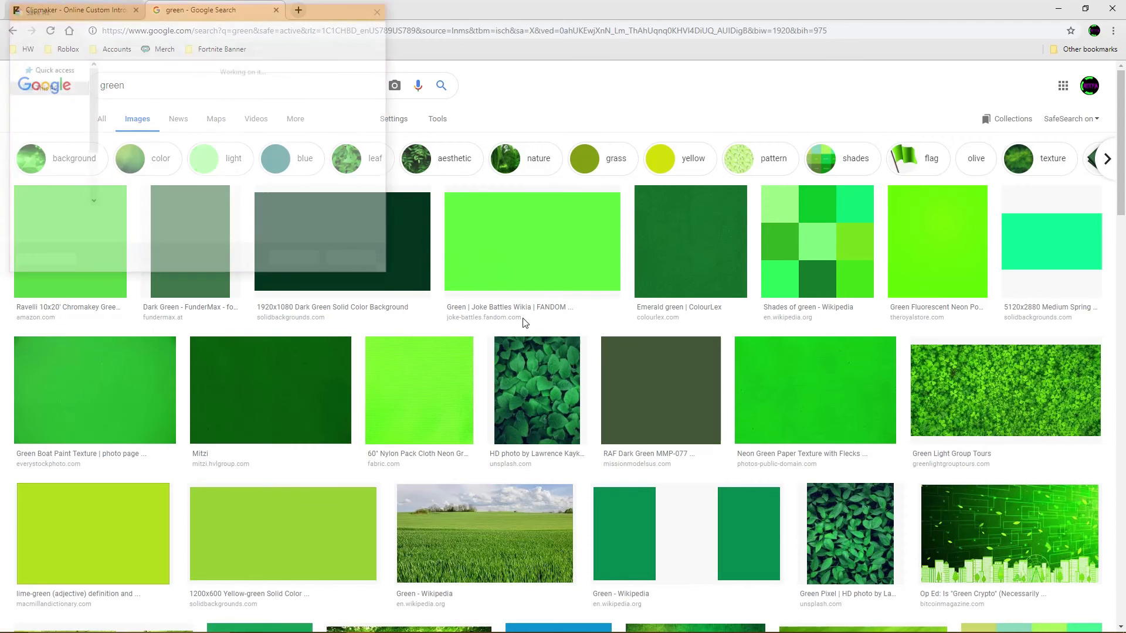
text(Green)
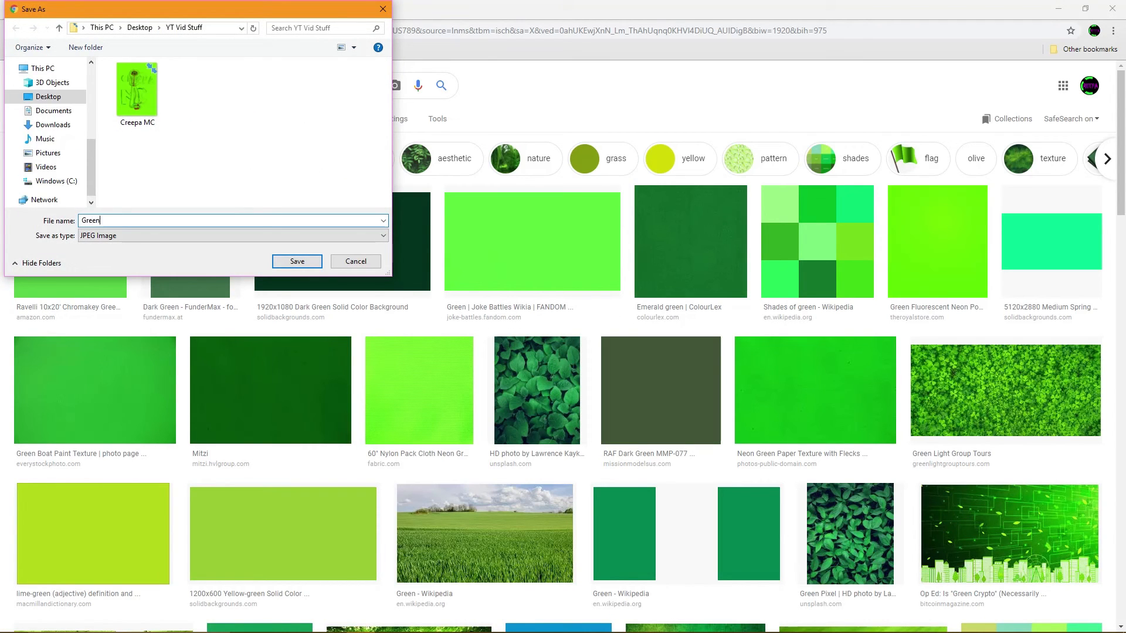
click(297, 261)
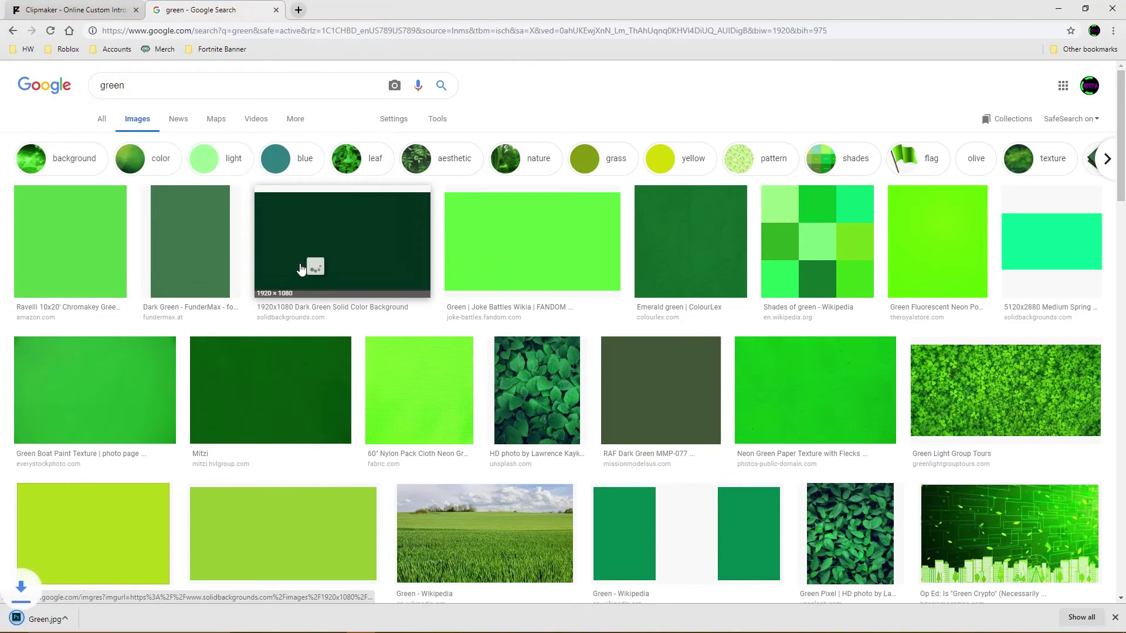
Return to Clipmaker and load the Green image from Desktop's YT Vid Stuff folder as the custom sky's Left side.
click(135, 2)
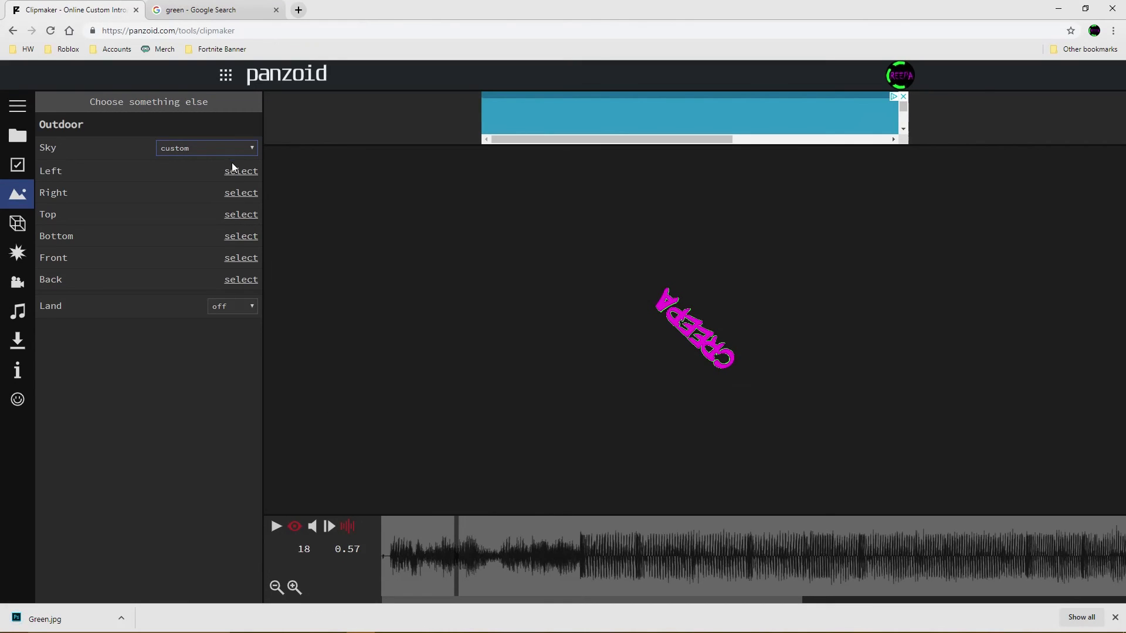
click(237, 170)
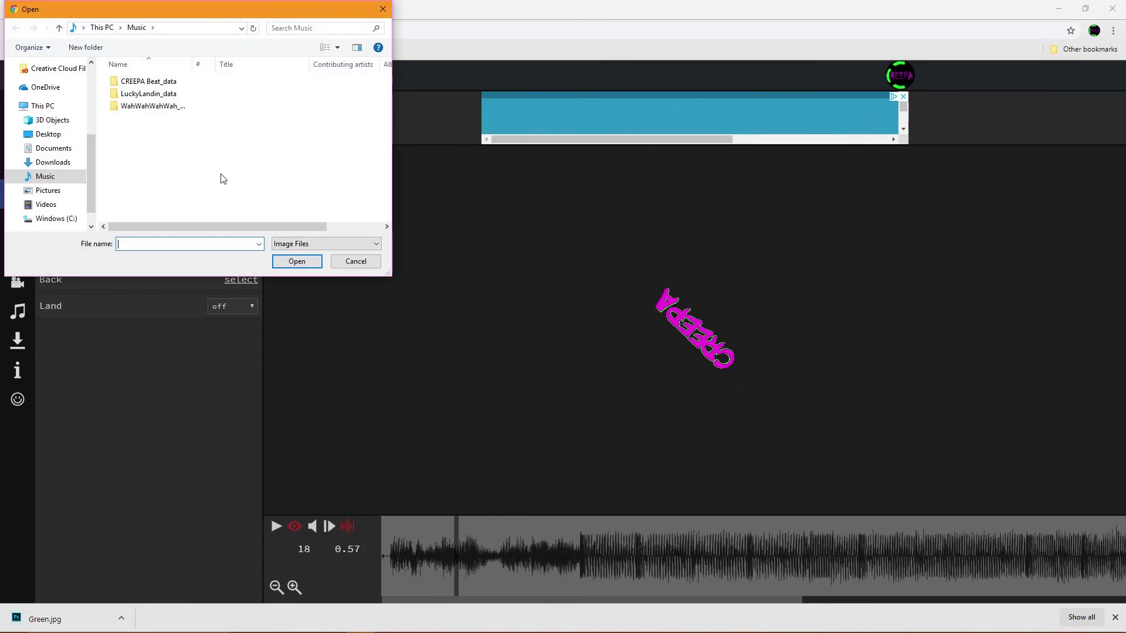
click(47, 134)
double_click(149, 82)
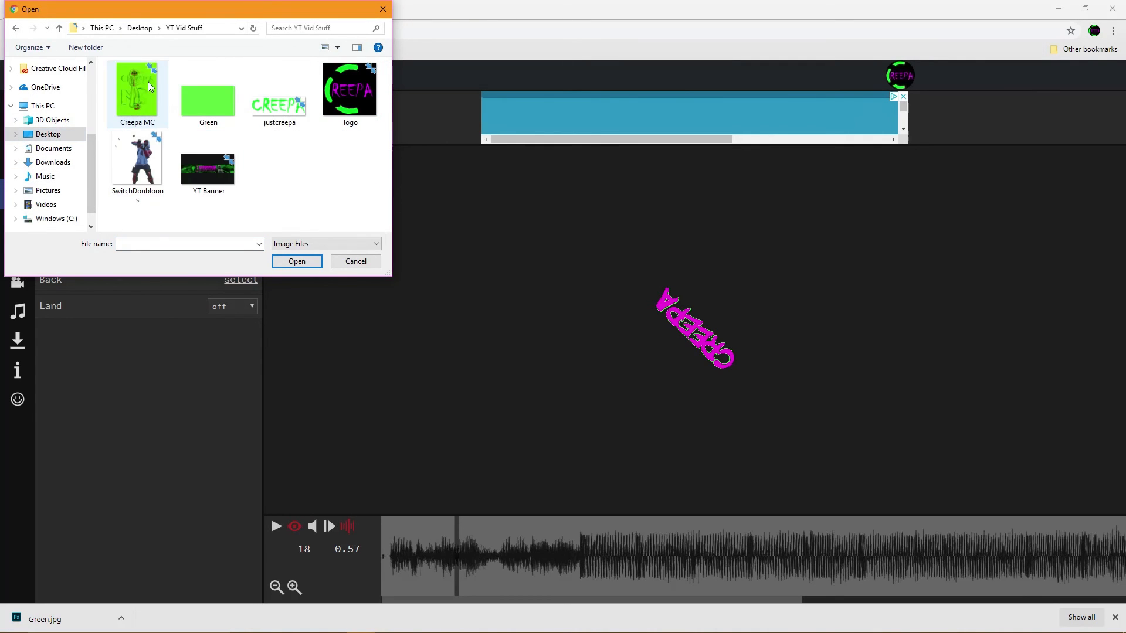
click(214, 117)
double_click(214, 115)
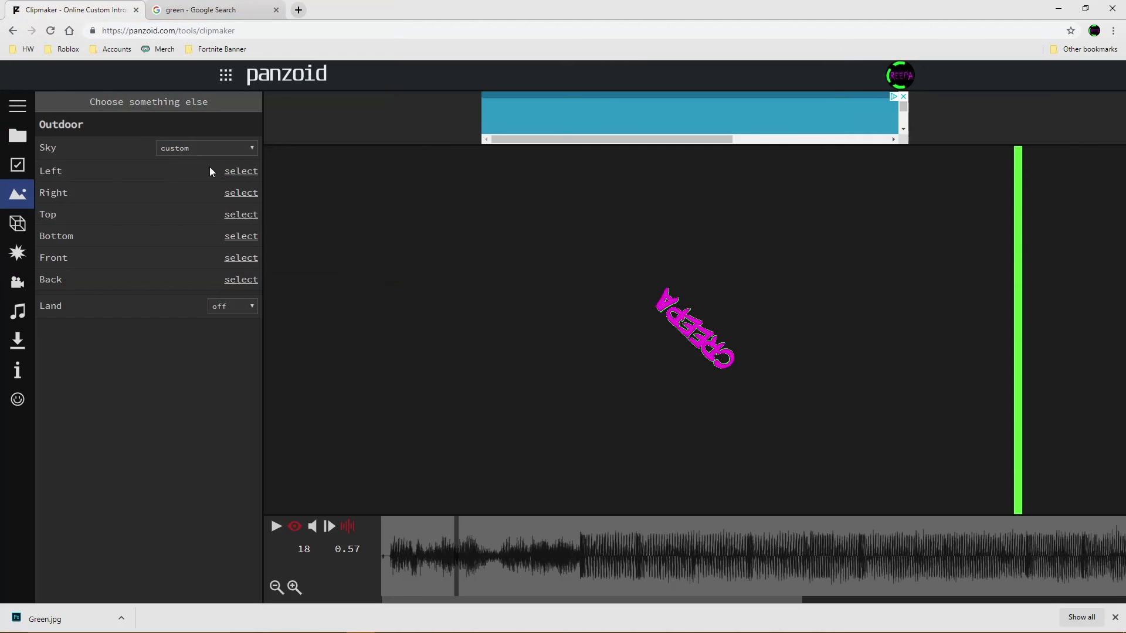
Load the Green image again for the sky's Left side, and also for its Right and Top sides.
click(241, 171)
click(199, 97)
double_click(199, 97)
click(251, 191)
double_click(213, 106)
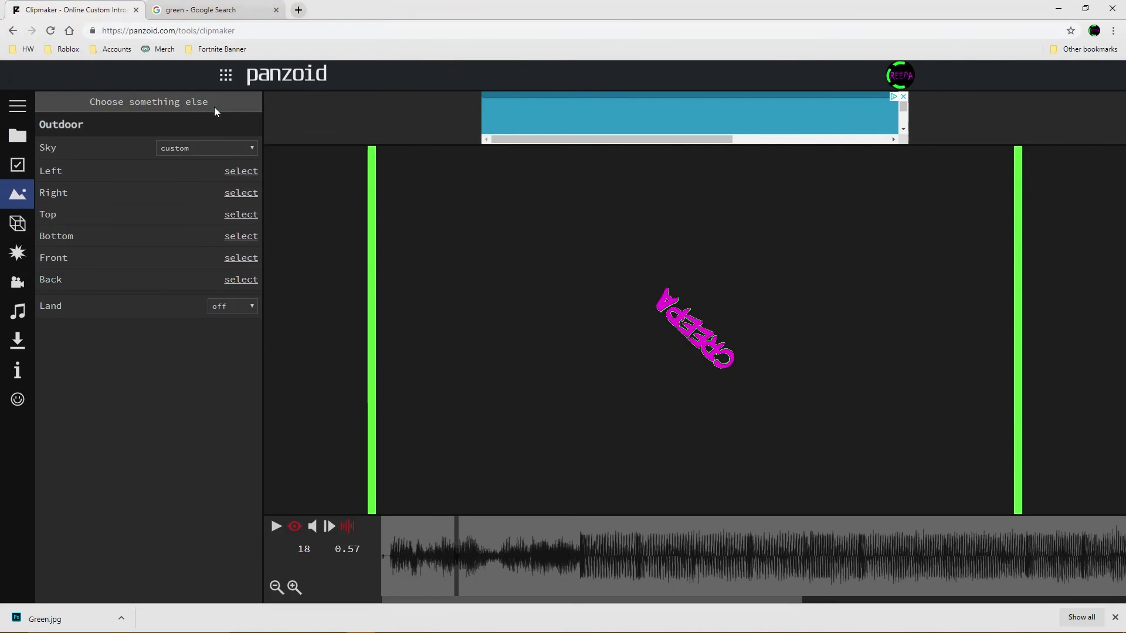
click(237, 216)
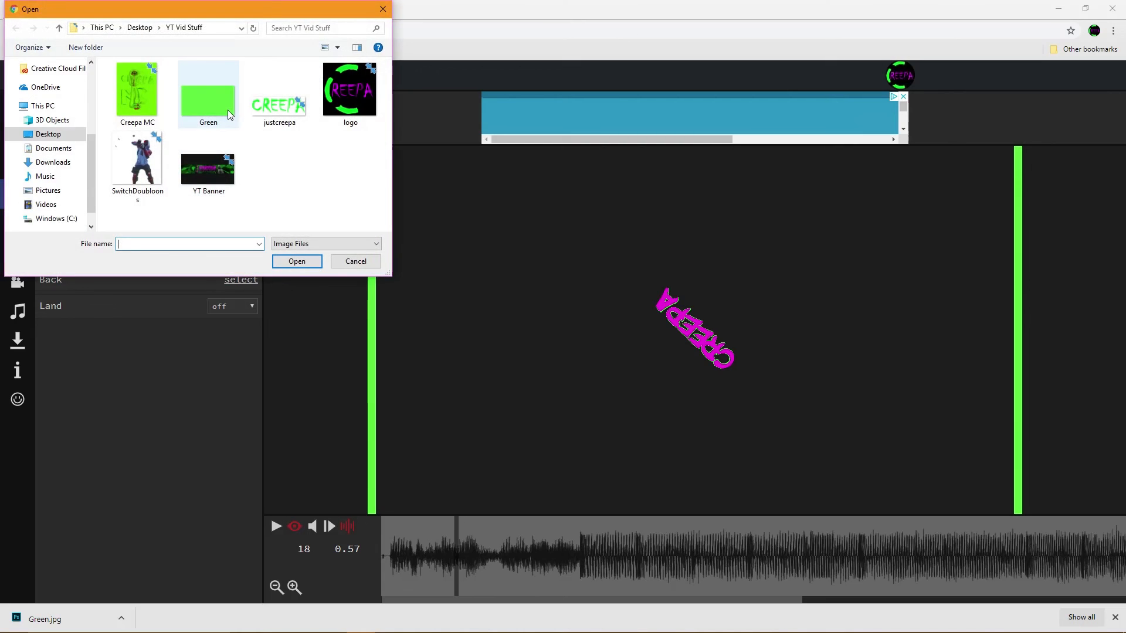
double_click(227, 111)
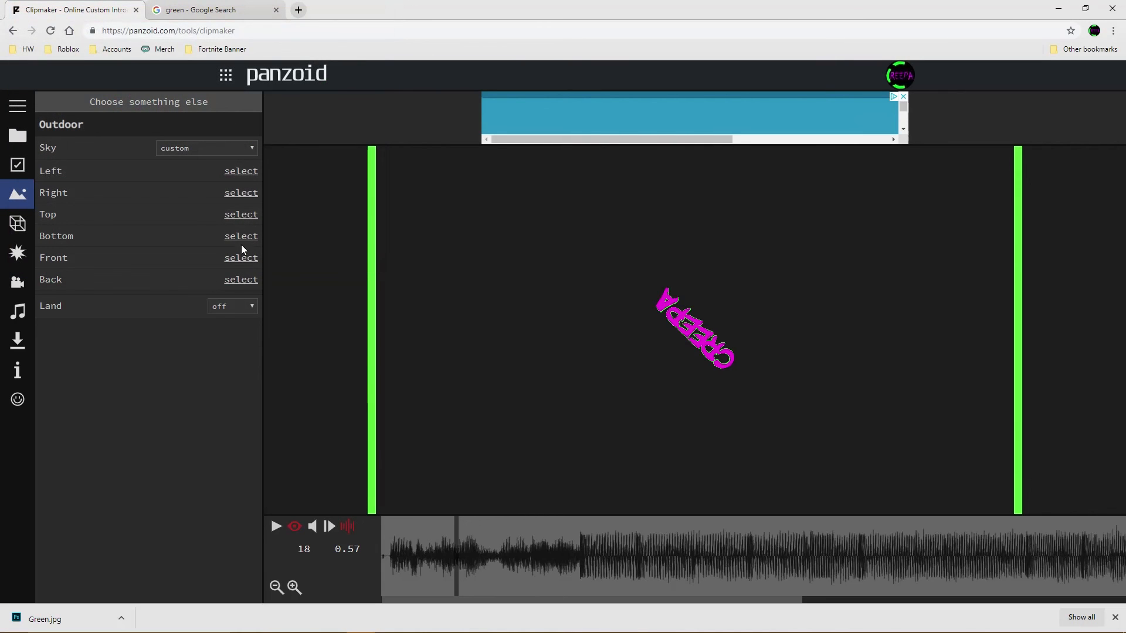